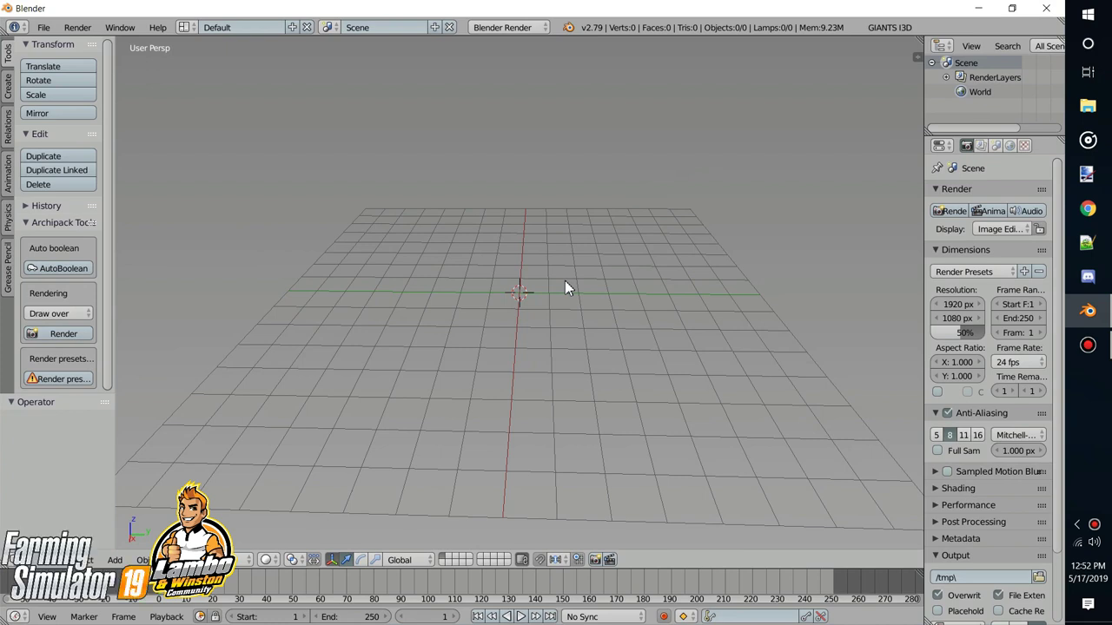
Open the existing project file crabpot.blend
middle_click_drag(535, 282, 492, 286)
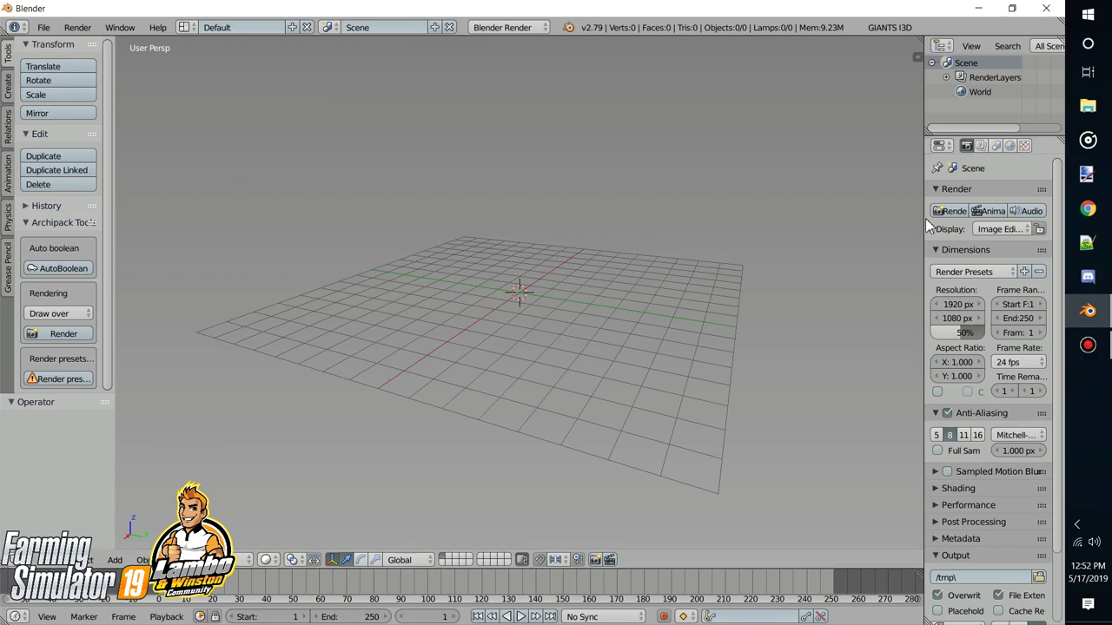
left_click_drag(923, 229, 809, 287)
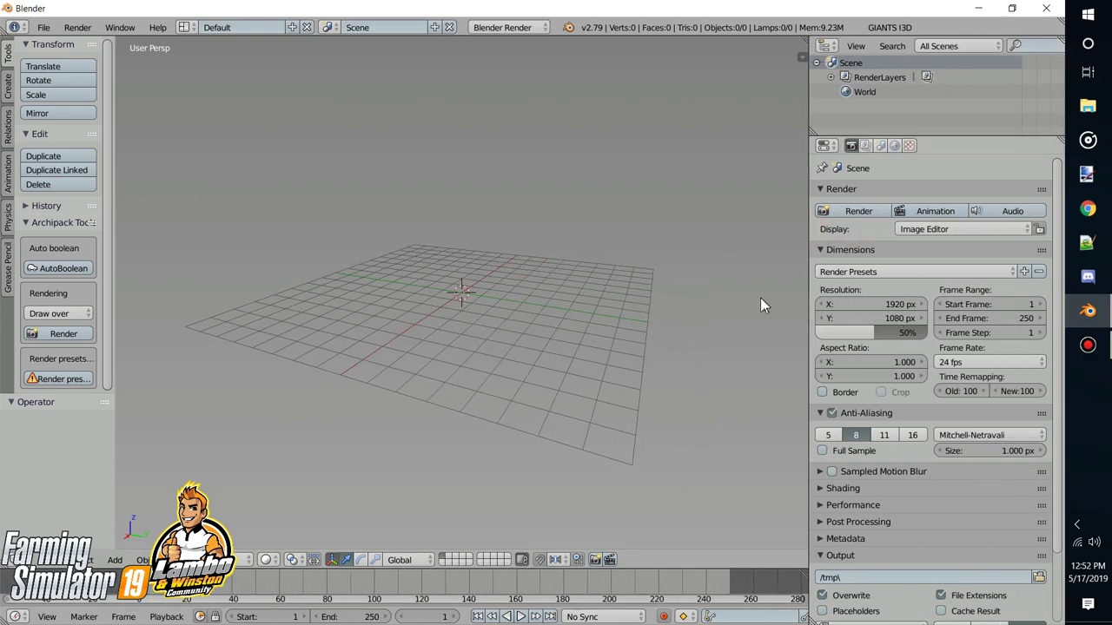
middle_click_drag(461, 261, 440, 502)
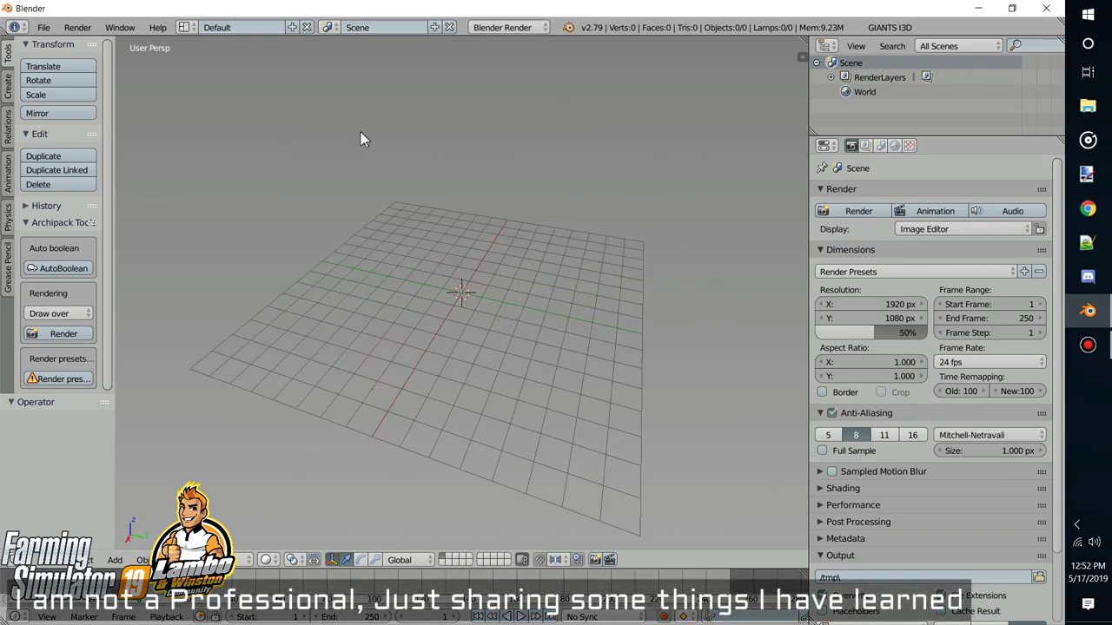
left_click(44, 26)
mouse_move(80, 74)
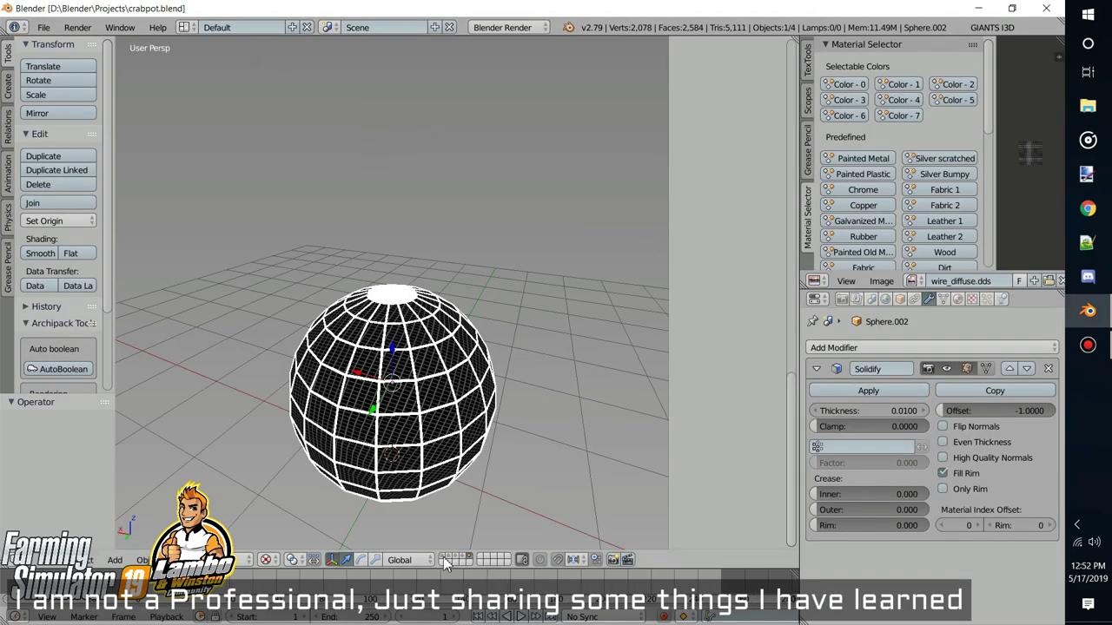
Show the second and third scene layers in turn and display the crab pot and buoy in Solid shading
middle_click_drag(322, 486, 363, 415)
left_click(449, 557)
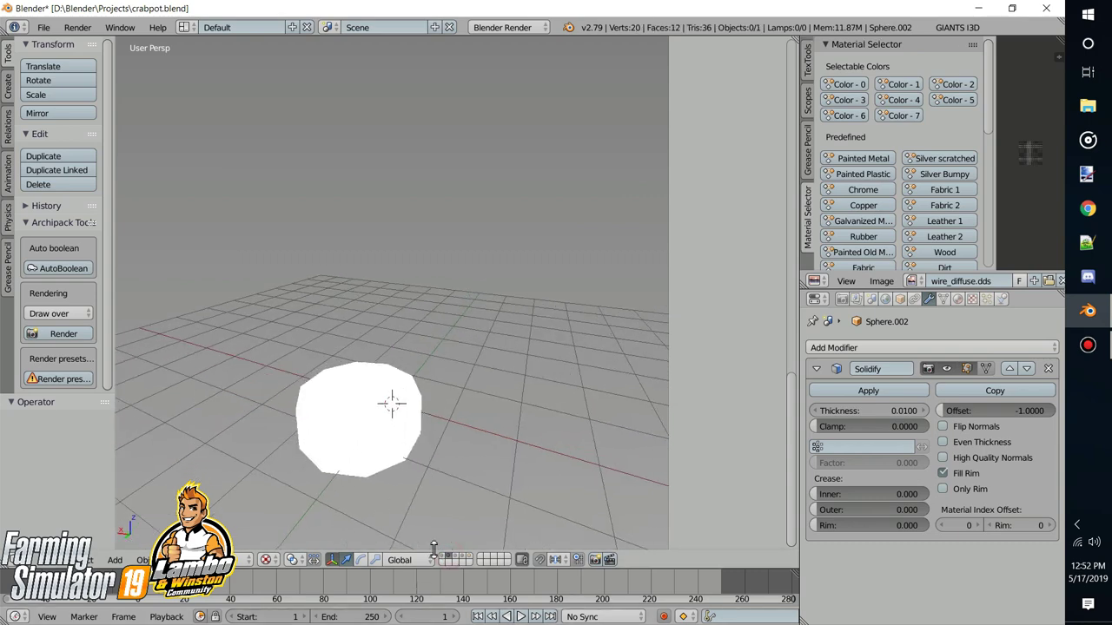
left_click(461, 561)
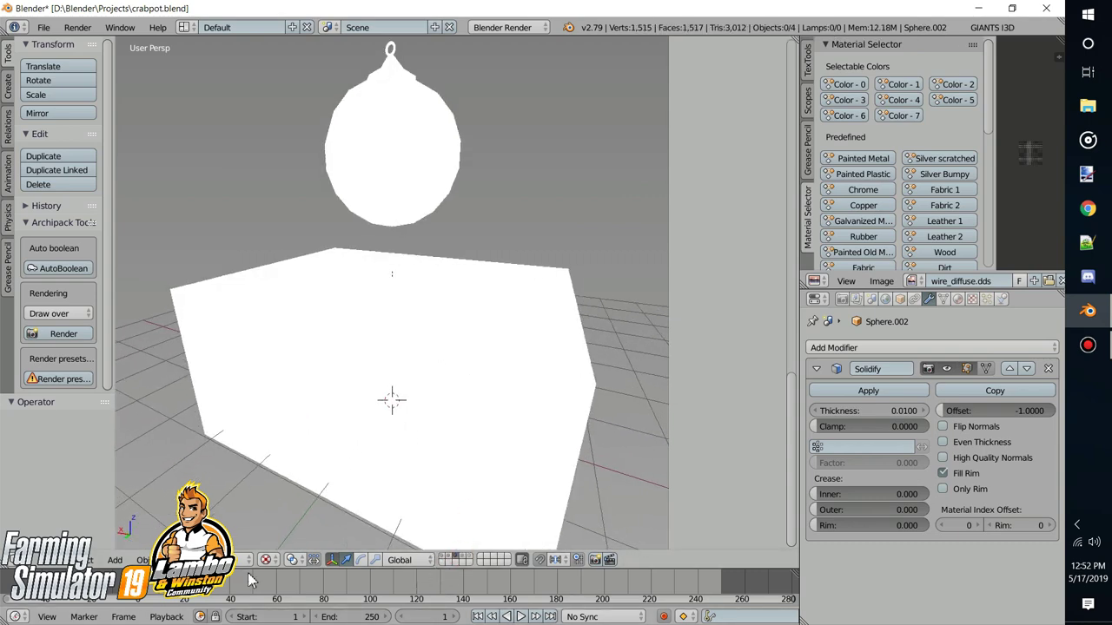
left_click(278, 558)
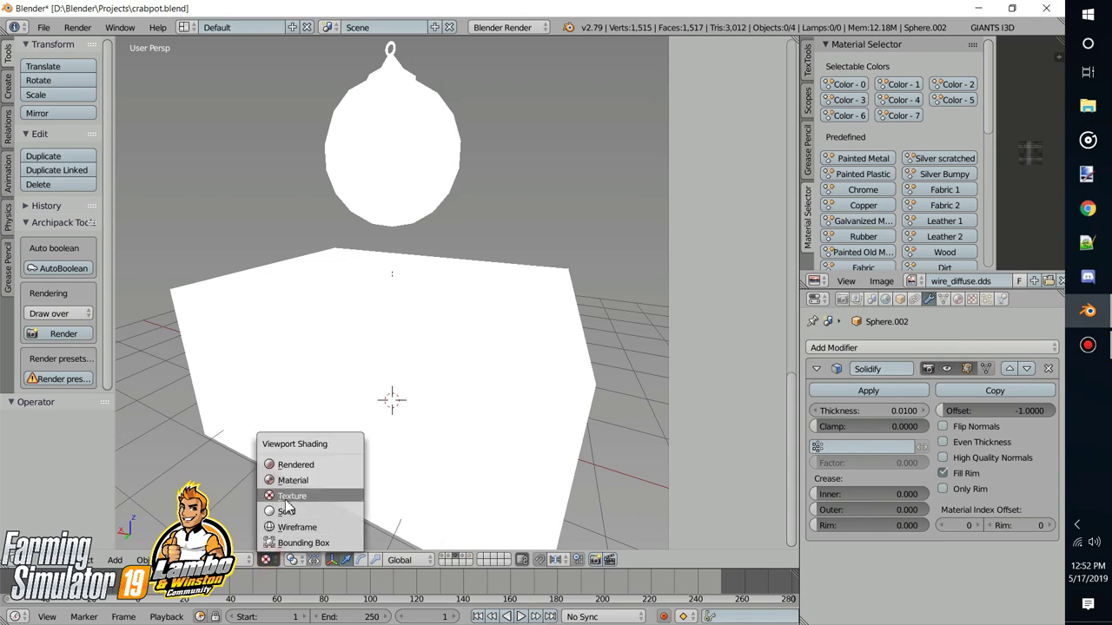
left_click(287, 493)
Select the buoy above the crab pot and examine both models from several angles
mouse_move(357, 415)
middle_mouse_down()
mouse_move(291, 319)
mouse_move(380, 373)
mouse_move(412, 313)
mouse_move(440, 185)
middle_mouse_up()
scroll(412, 313, "down", 6)
right_click(405, 246)
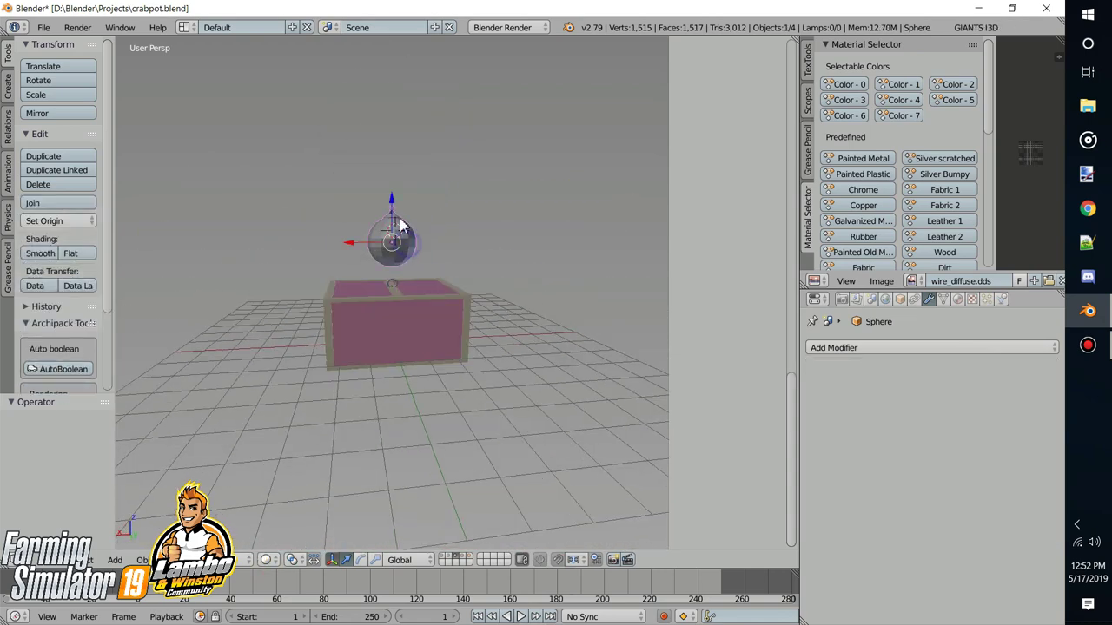
scroll(473, 218, "up", 3)
middle_click_drag(474, 219, 452, 338)
scroll(409, 202, "up", 3)
middle_click_drag(412, 202, 377, 258)
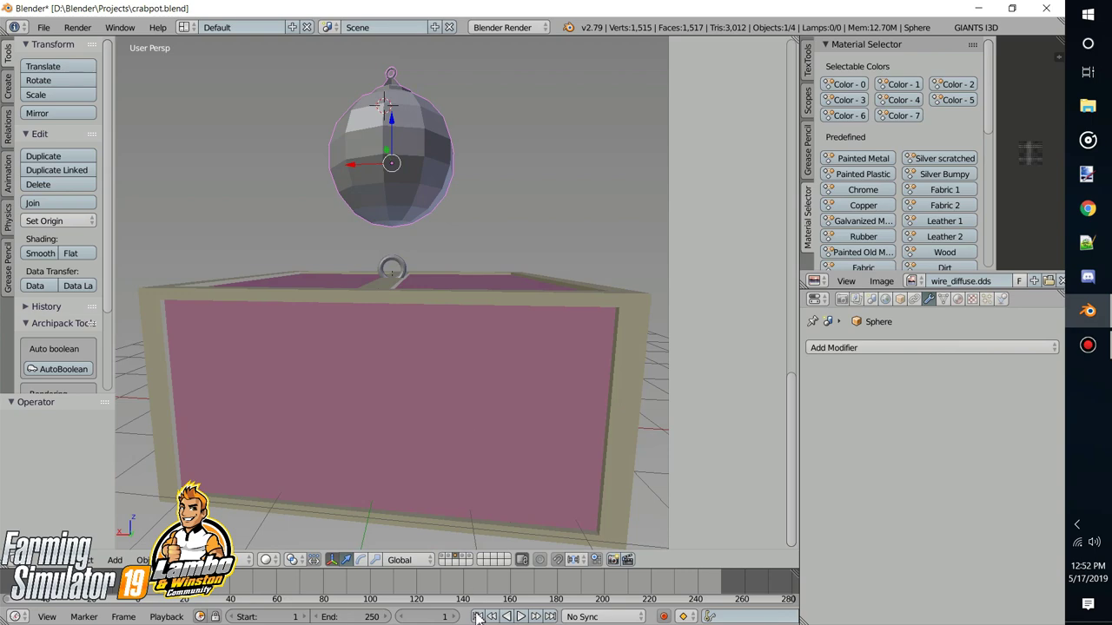
Show only the fourth layer and examine the whole dome model
left_click(465, 562)
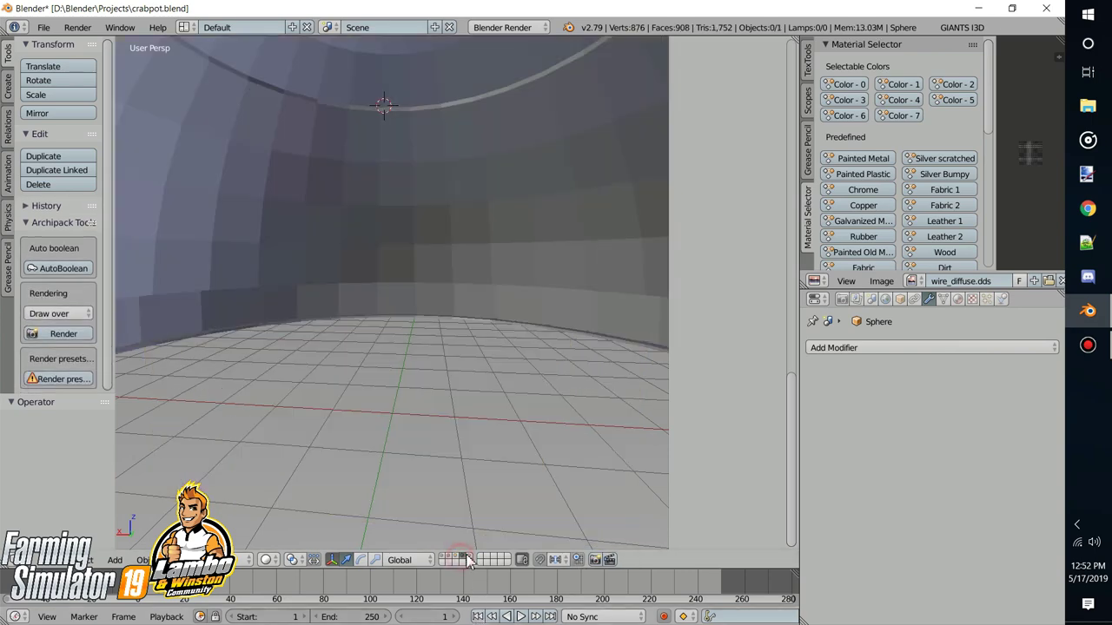
scroll(533, 306, "down", 7)
middle_click_drag(519, 245, 508, 282)
scroll(463, 278, "down", 4)
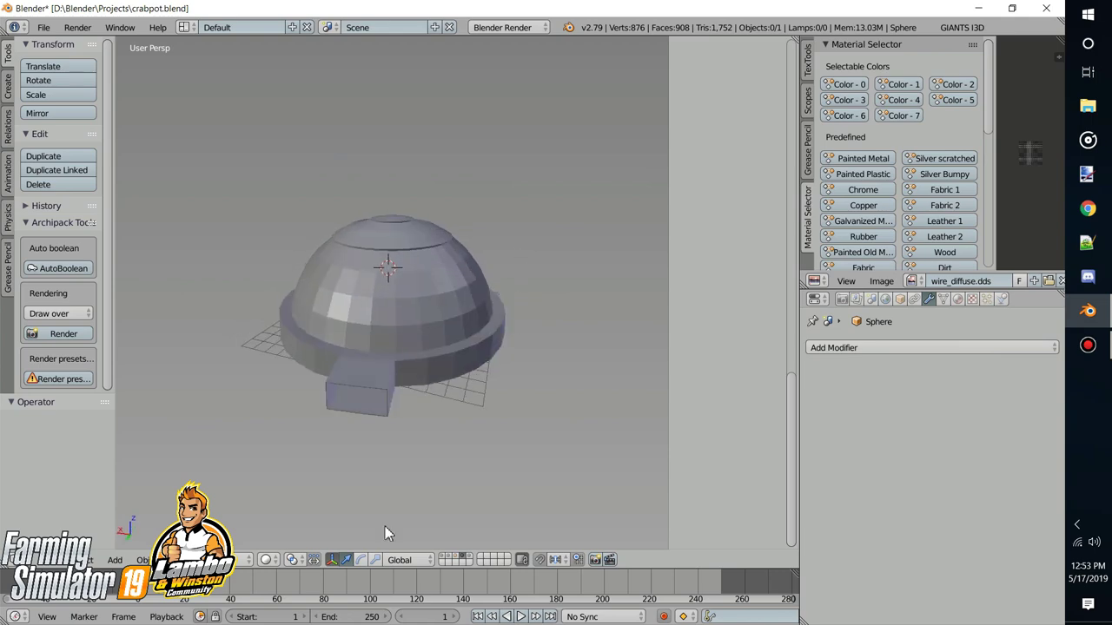
Show only the fifth layer and display its netted sphere with Texture shading
left_click(468, 561)
scroll(384, 418, "up", 6)
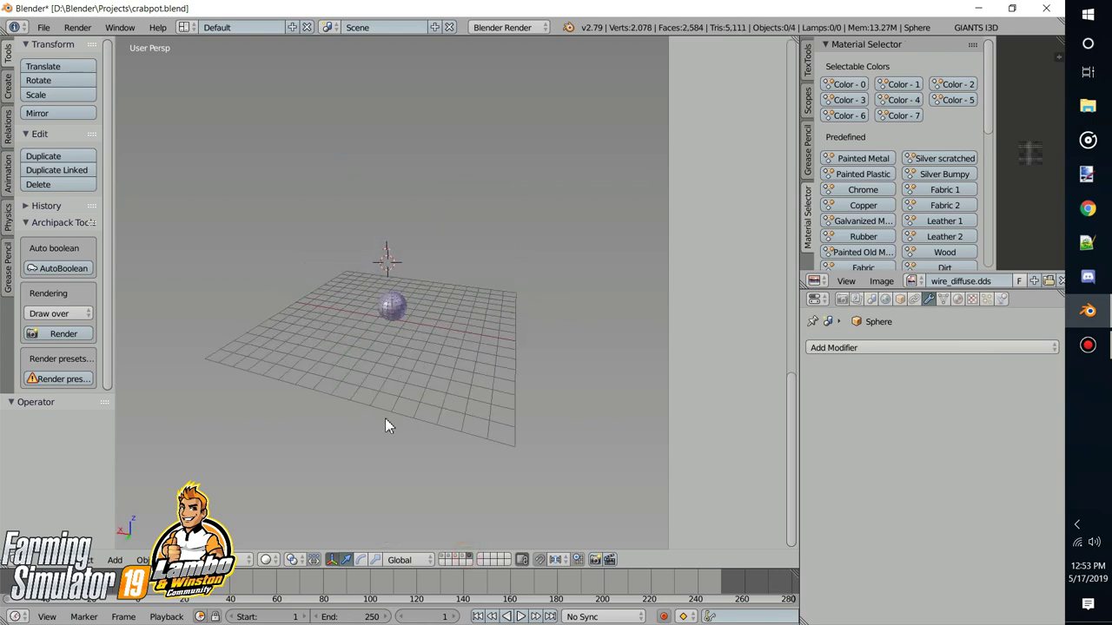
middle_click_drag(400, 406, 397, 433)
scroll(496, 399, "up", 9)
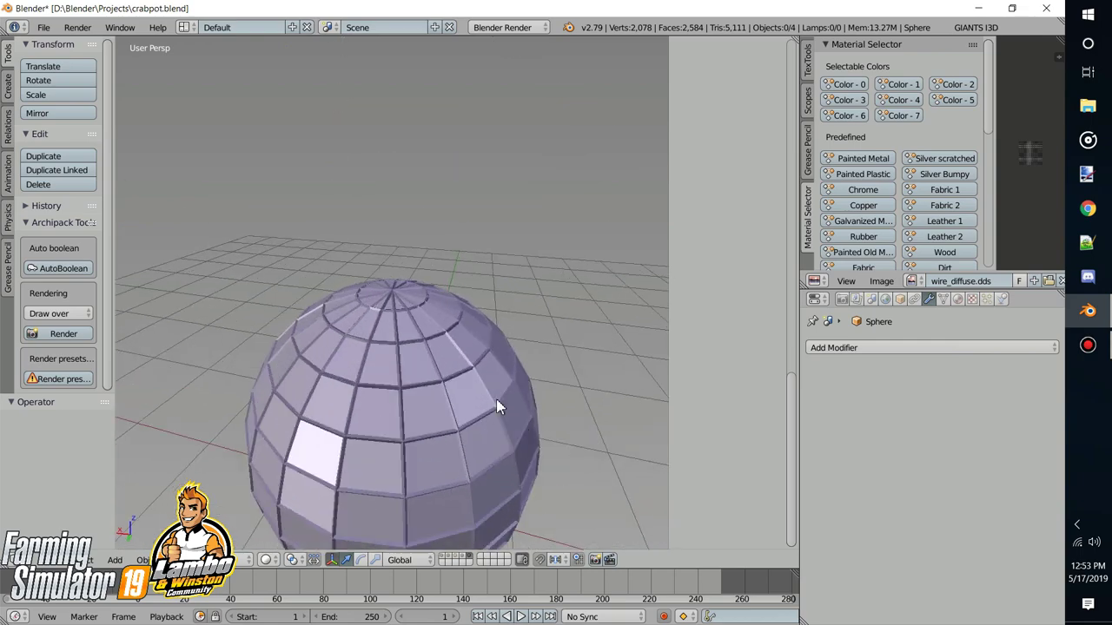
scroll(401, 525, "down", 2)
left_click(265, 560)
left_click(300, 524)
Examine the sphere's net texture and wire frame up close, selecting the object at its top and deselecting everything
scroll(415, 392, "down", 5)
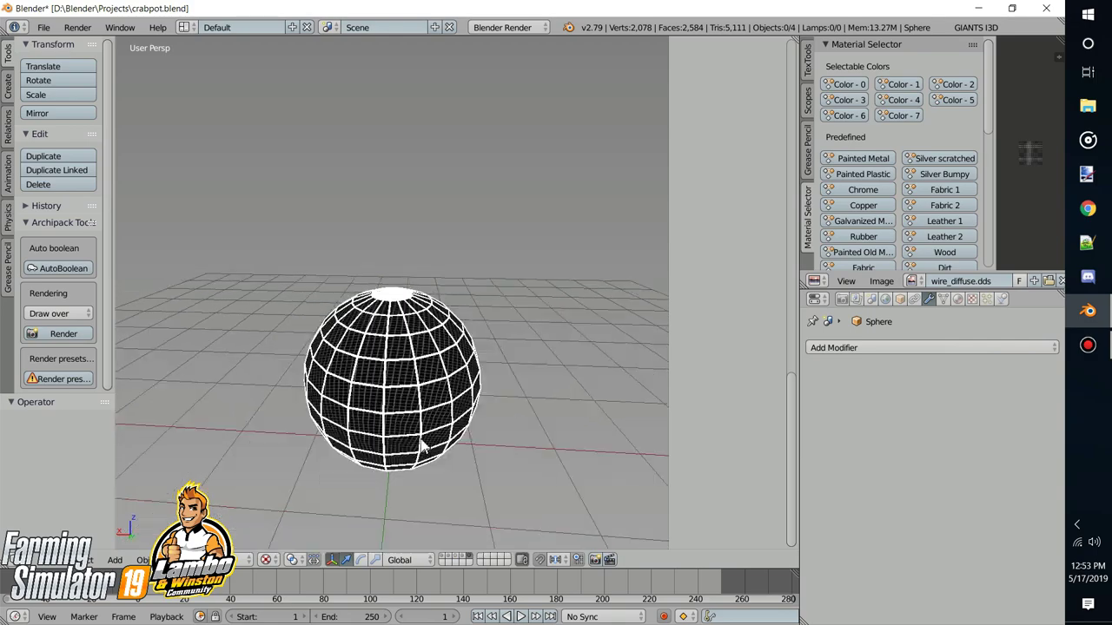
middle_click_drag(496, 359, 422, 397)
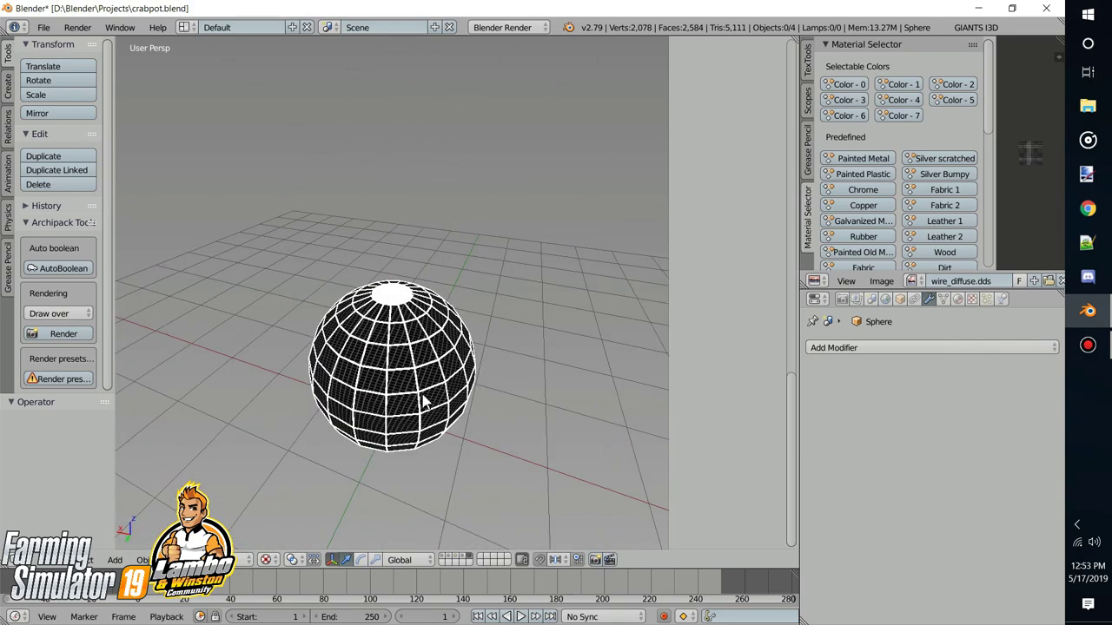
scroll(423, 397, "up", 4)
middle_click_drag(387, 313, 370, 261)
scroll(355, 330, "down", 4)
middle_click_drag(355, 330, 391, 284)
scroll(431, 324, "up", 7)
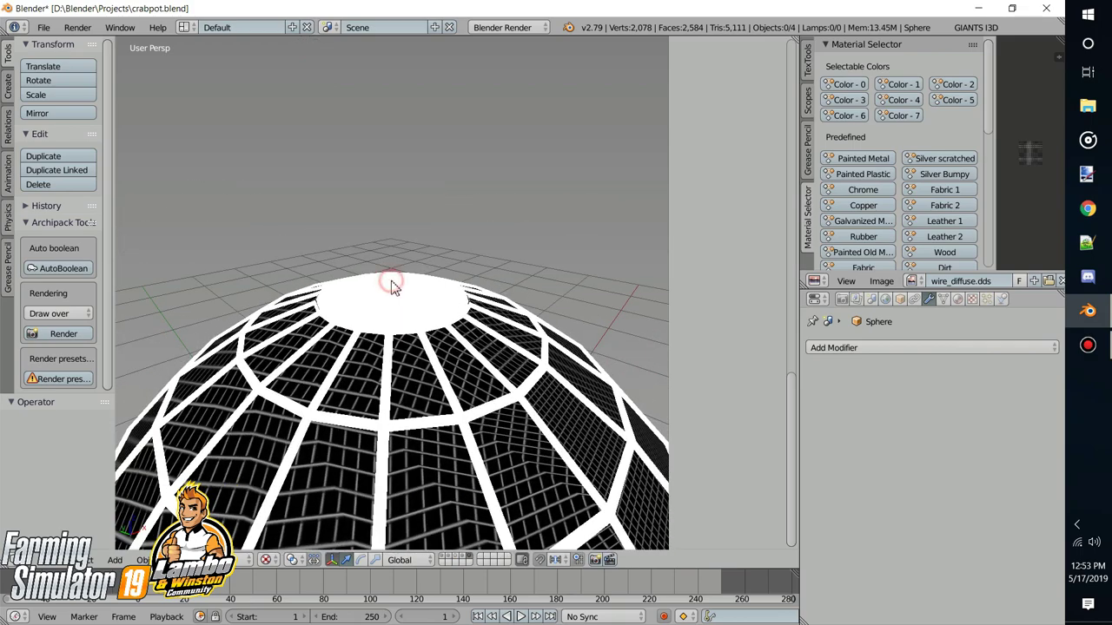
right_click(391, 286)
key("a")
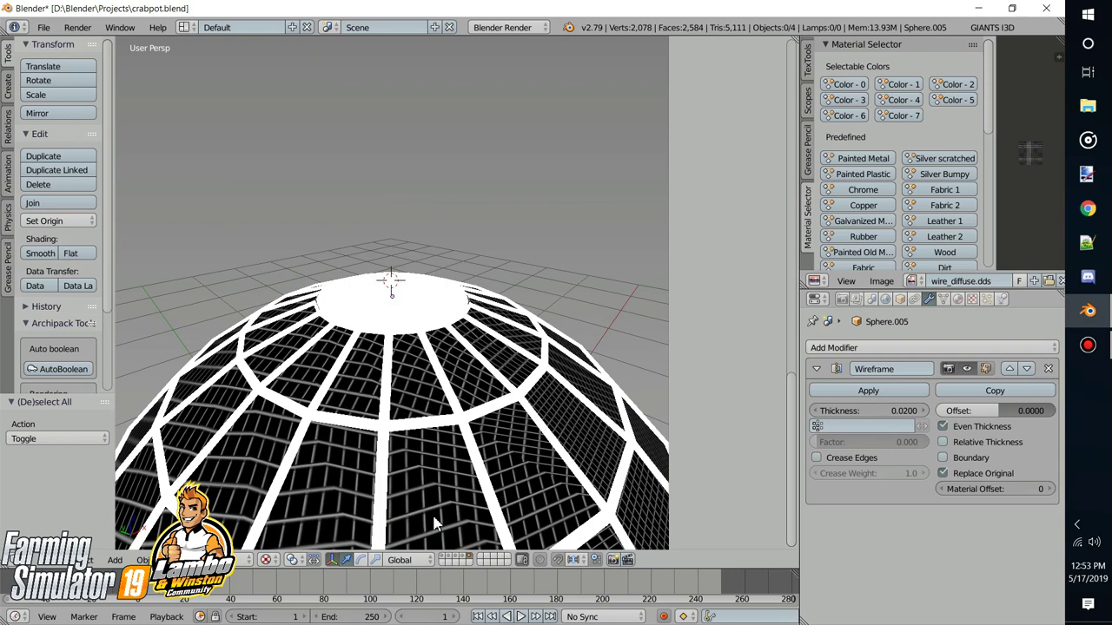
Compare the fifth layer with the empty first layer and leave only the first layer shown
left_click(444, 565)
scroll(425, 338, "down", 2)
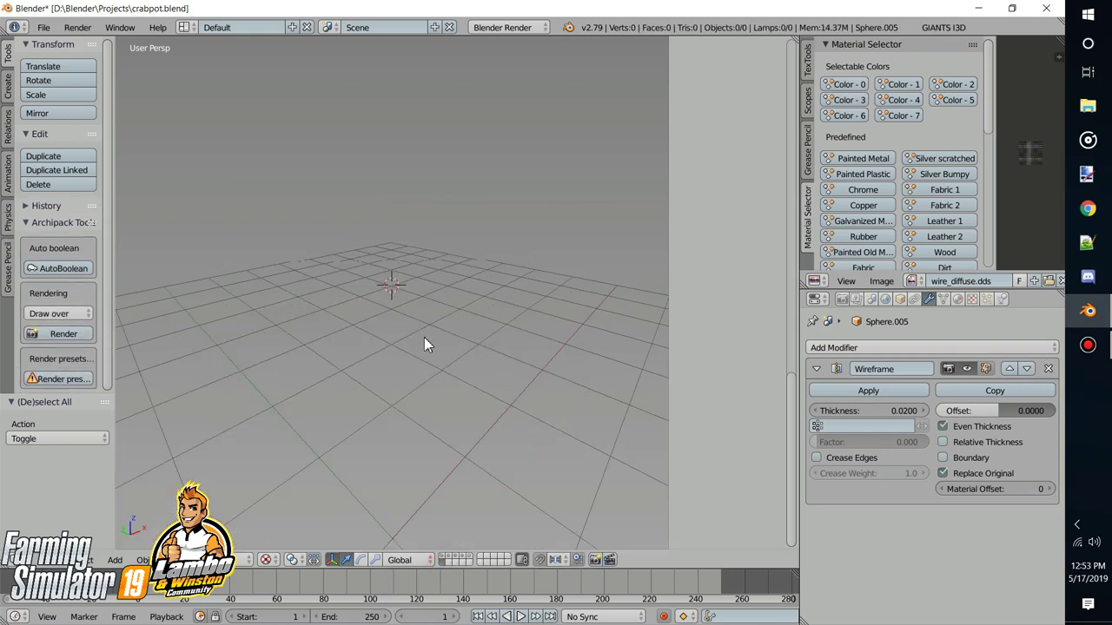
left_click(468, 561)
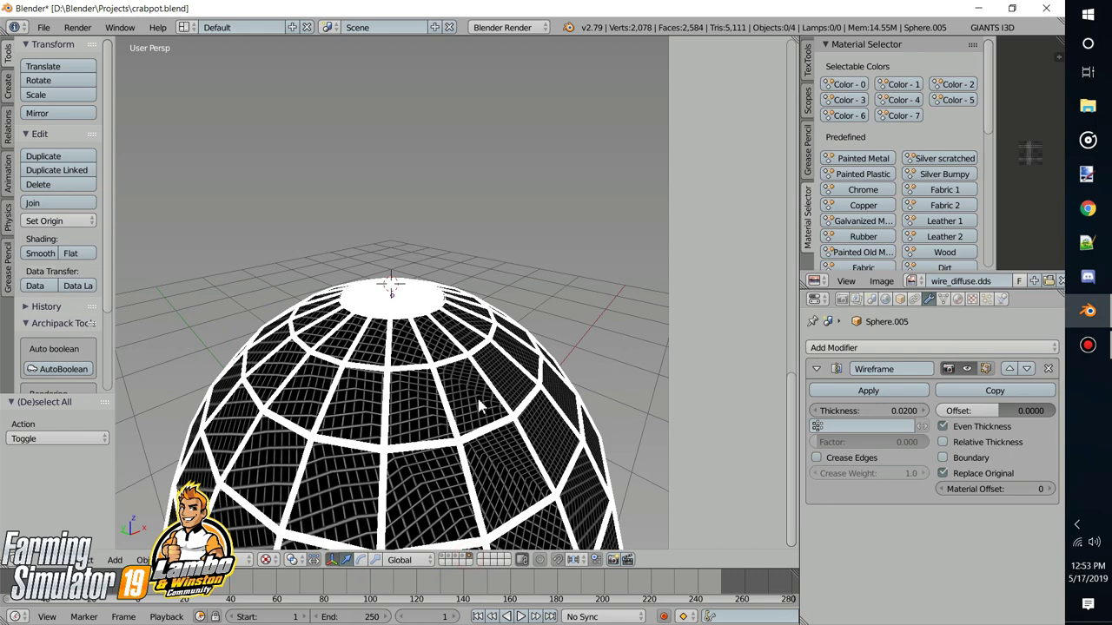
left_click(443, 563)
middle_click_drag(418, 354, 391, 333)
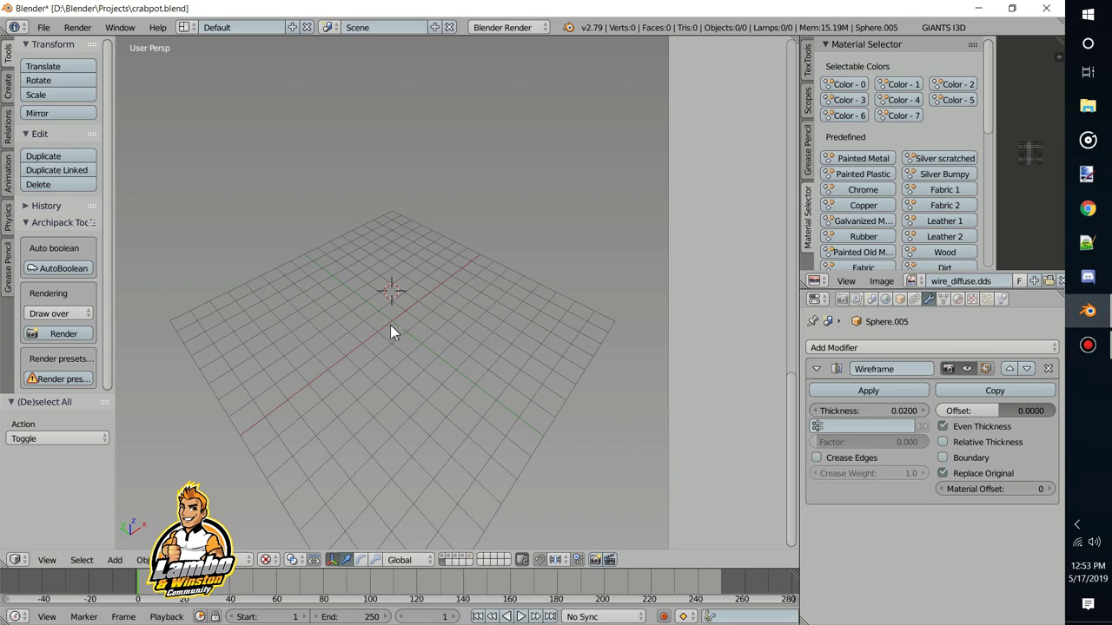
Place the 3D cursor away from the origin, and snap it back to the grid center
left_click(390, 326)
middle_click_drag(373, 387, 356, 369)
middle_click_drag(413, 276, 411, 356)
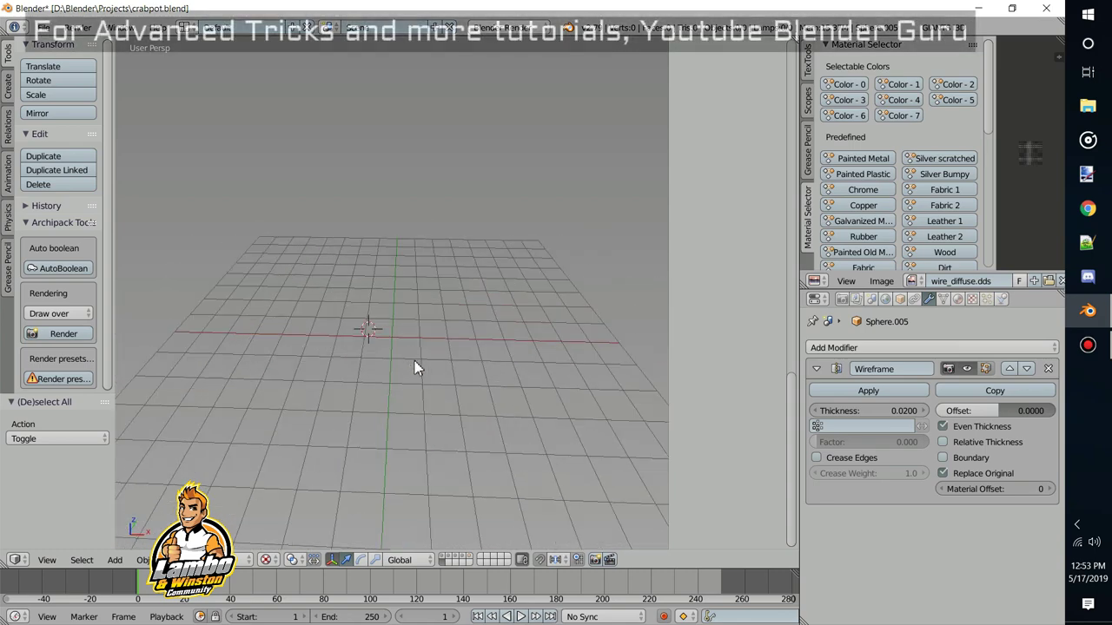
key("shift+s")
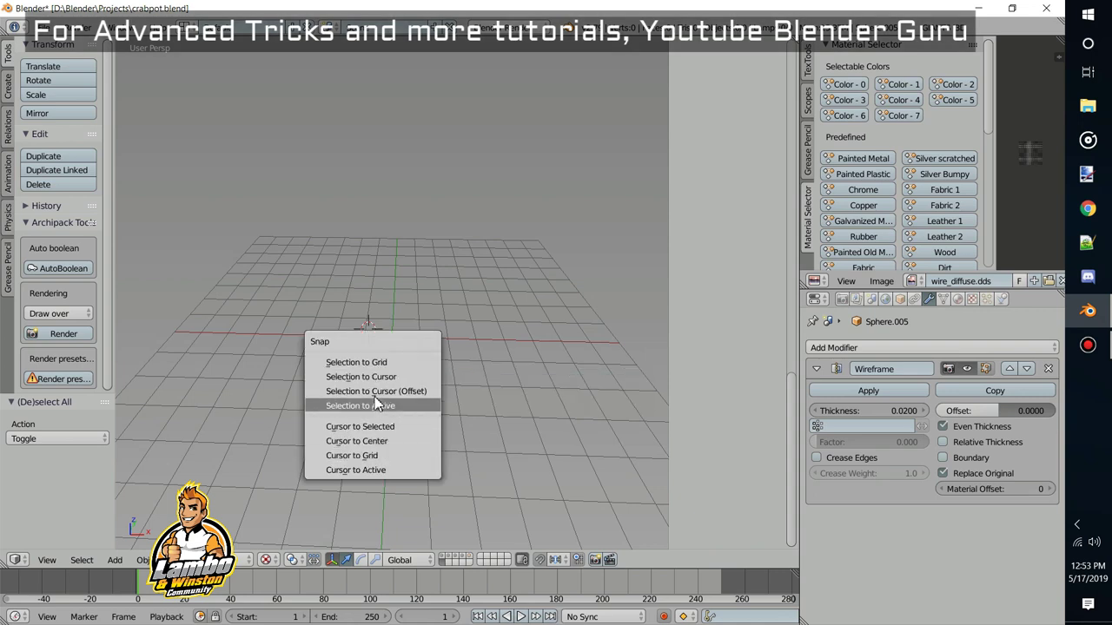
left_click(382, 442)
mouse_move(407, 354)
middle_mouse_down()
mouse_move(424, 359)
mouse_move(411, 361)
middle_mouse_up()
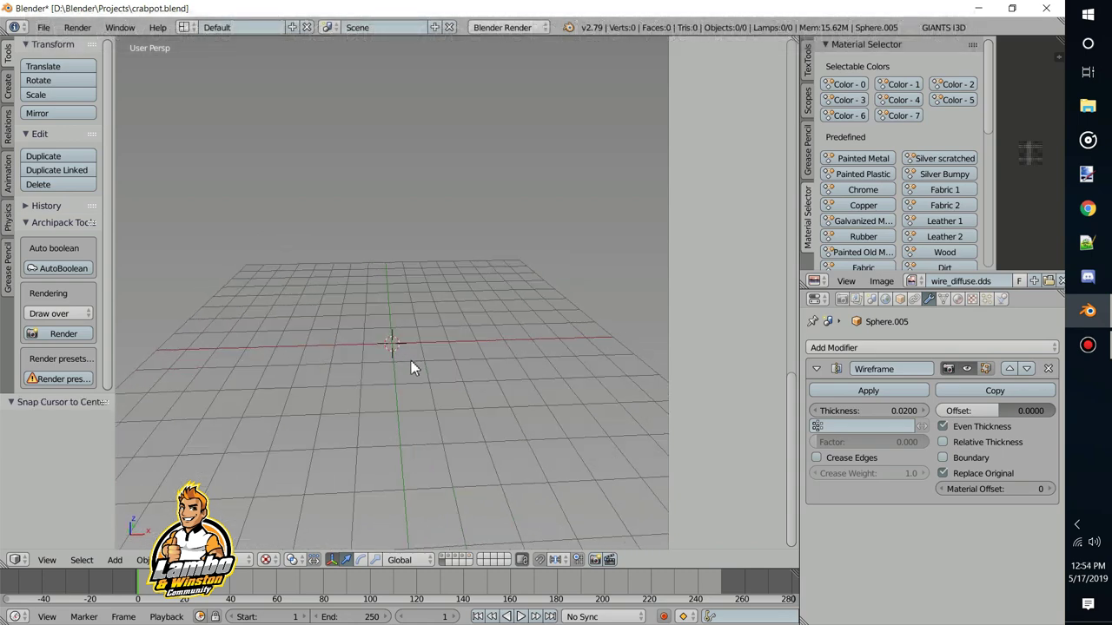
Add a cube mesh at the 3D cursor
key("shift+a")
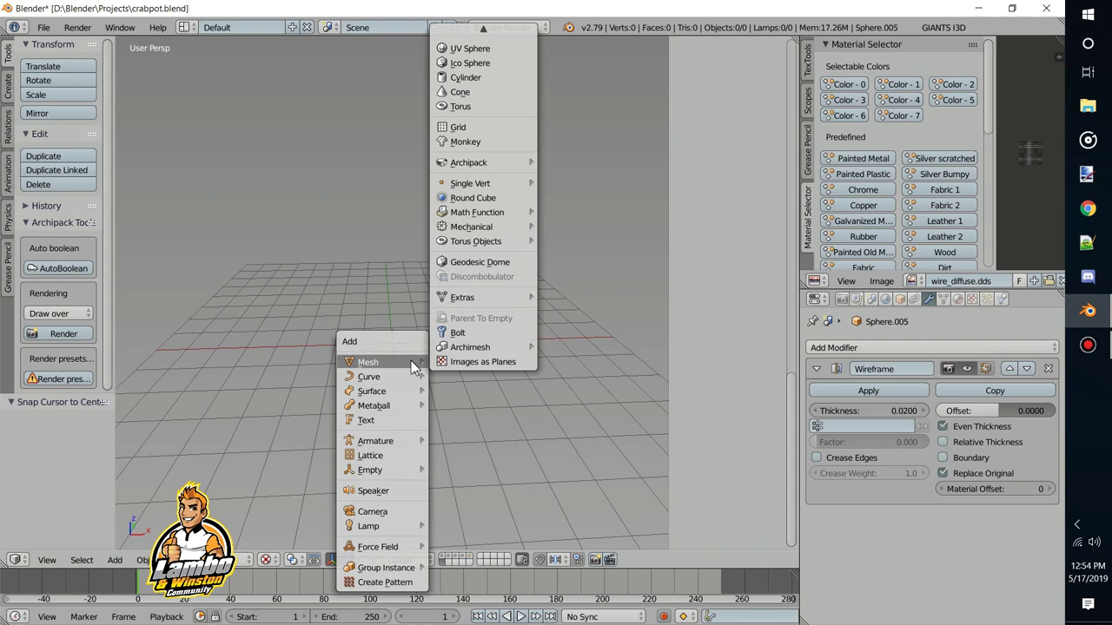
scroll(491, 155, "up", 3)
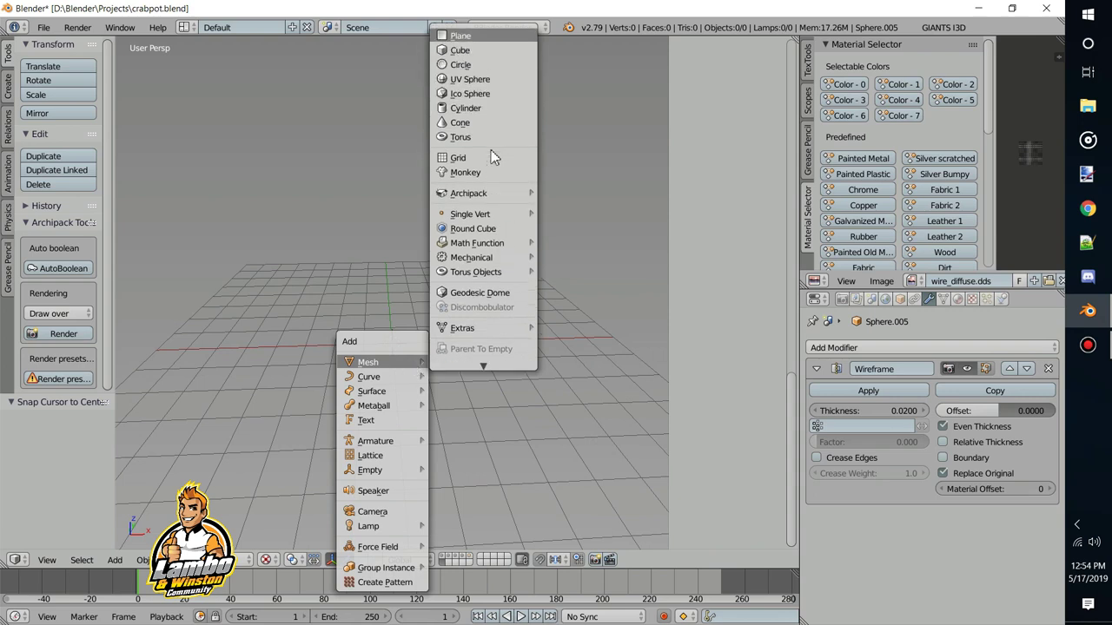
left_click(459, 49)
mouse_move(432, 393)
middle_mouse_down()
mouse_move(422, 397)
mouse_move(434, 395)
mouse_move(425, 350)
mouse_move(419, 432)
mouse_move(435, 403)
mouse_move(484, 440)
mouse_move(410, 387)
mouse_move(402, 402)
middle_mouse_up()
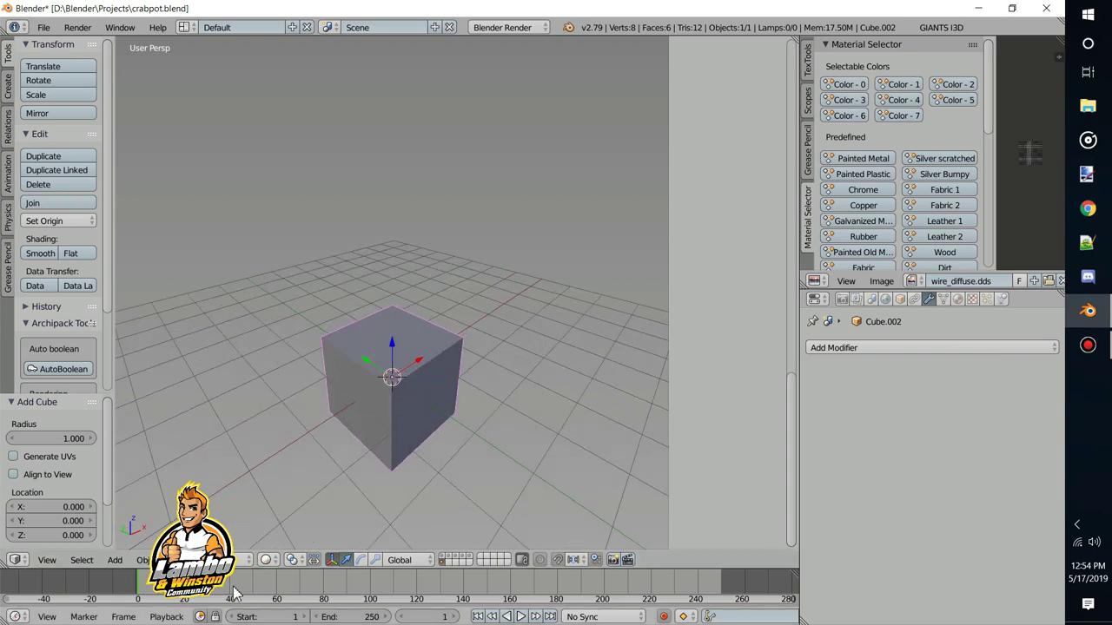
Toggle the viewport shading of the cube repeatedly between Wireframe and Solid, ending in Solid
left_click(266, 559)
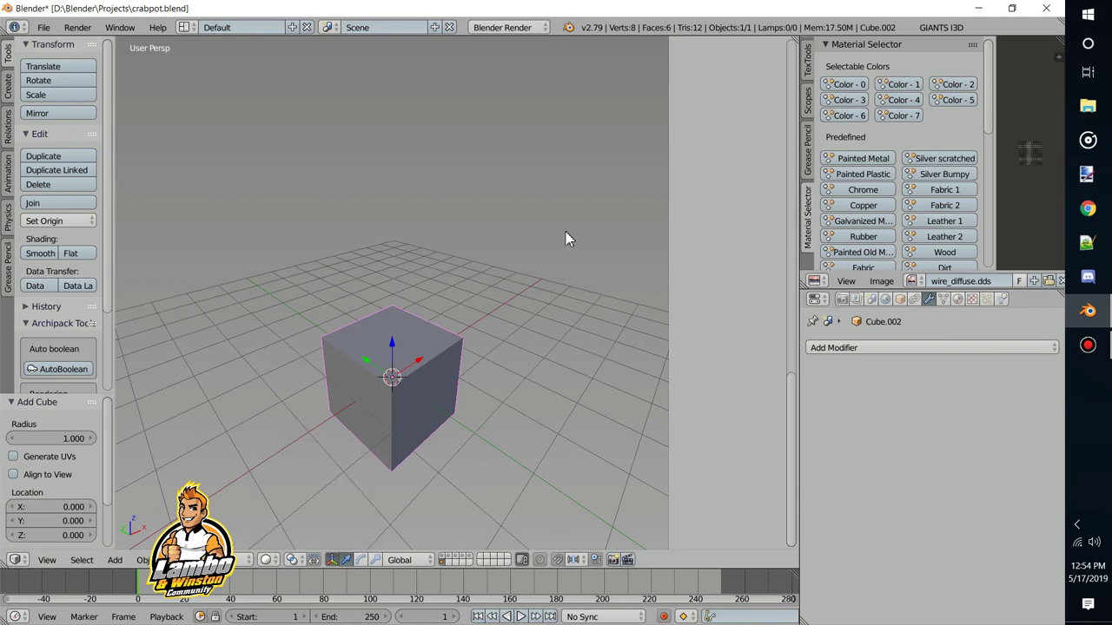
left_click(266, 560)
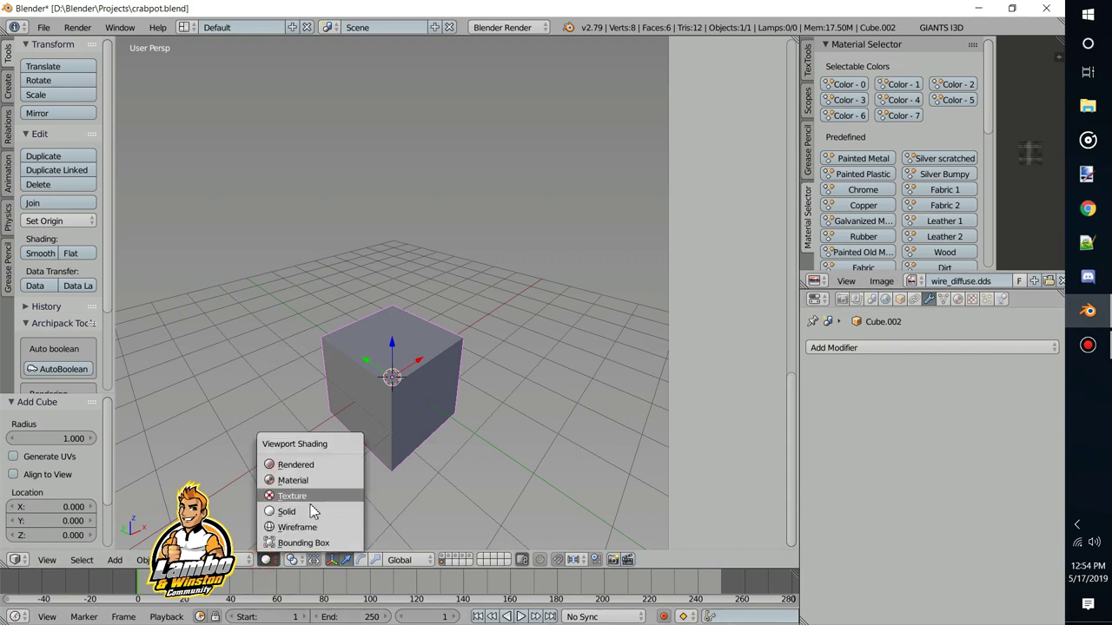
left_click(286, 515)
middle_click_drag(408, 420, 295, 512)
key("z")
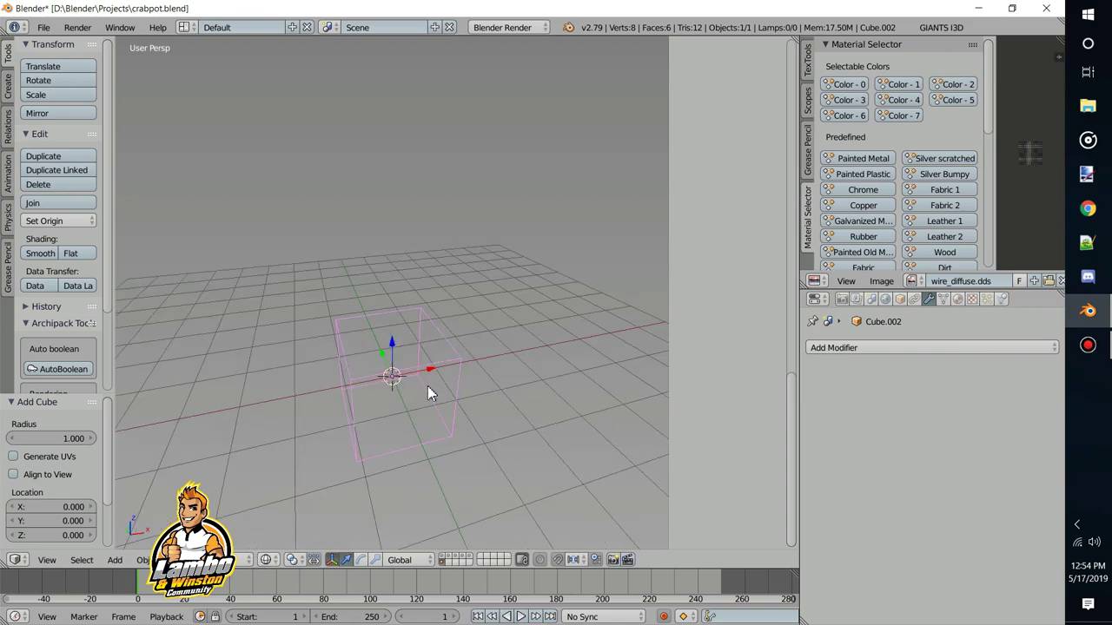
mouse_move(453, 389)
middle_mouse_down()
mouse_move(436, 304)
mouse_move(420, 382)
middle_mouse_up()
key("z")
key("z")
key("z")
middle_click_drag(452, 421, 466, 450)
key("z")
key("z")
mouse_move(404, 360)
middle_mouse_down()
mouse_move(439, 371)
mouse_move(363, 366)
mouse_move(377, 417)
mouse_move(350, 426)
mouse_move(370, 409)
mouse_move(425, 404)
middle_mouse_up()
Enter Edit Mode on the cube, clear the selection and select one of its side faces
key("Tab")
key("a")
right_click(425, 404)
right_click(391, 382)
right_click(386, 432)
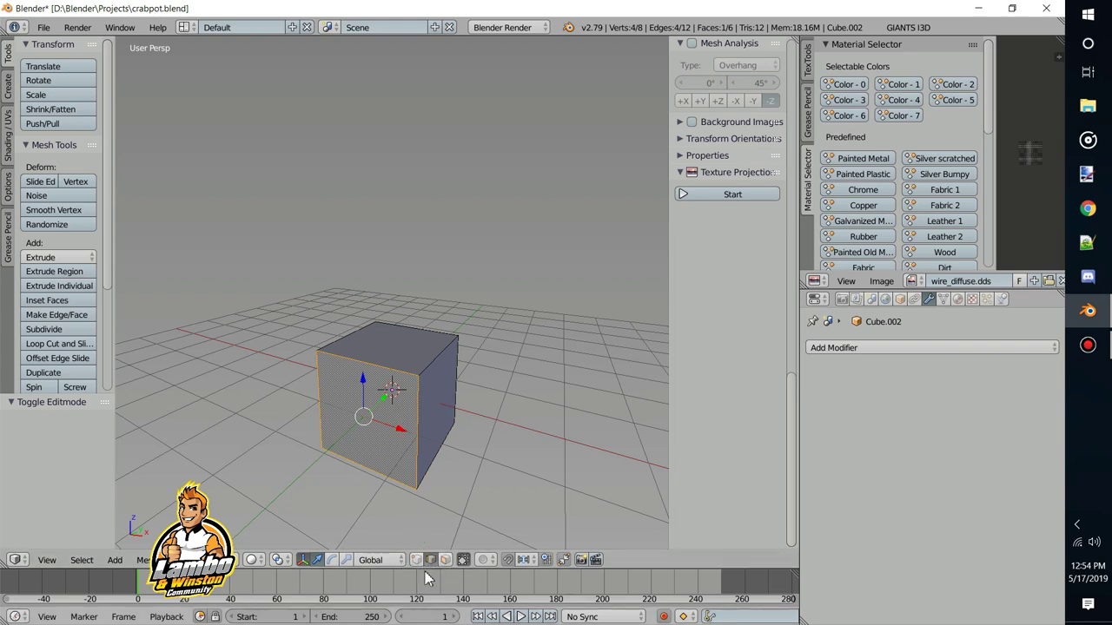
Clear the selection and select the two upper corner vertices of the cube's front face in vertex select mode
key("a")
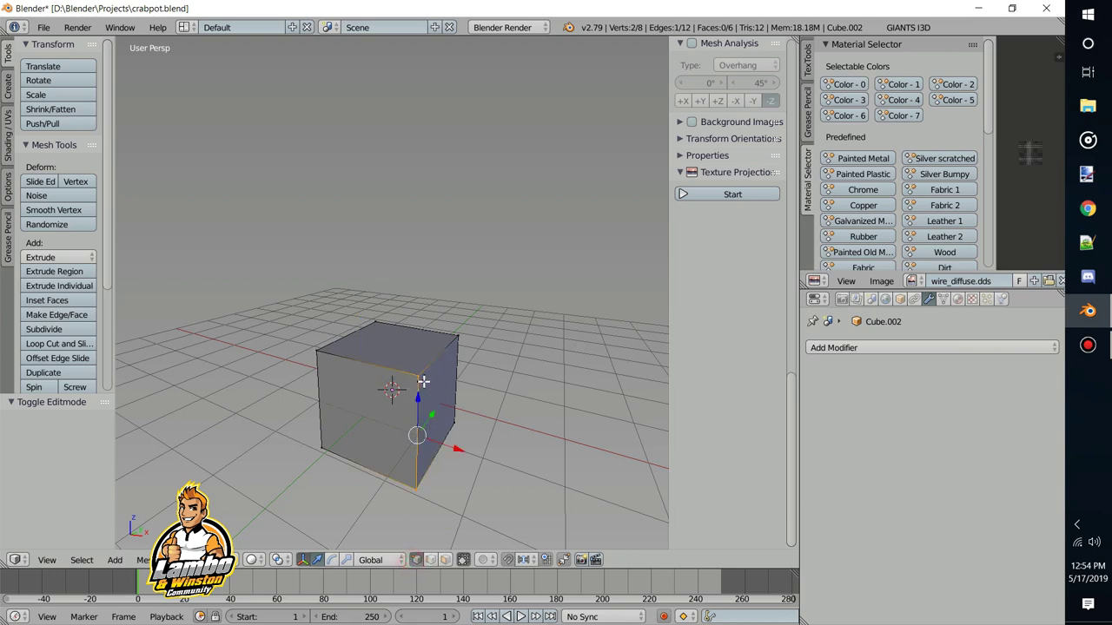
right_click(422, 381)
mouse_move(417, 377)
middle_mouse_down()
mouse_move(373, 355)
mouse_move(315, 366)
mouse_move(380, 390)
mouse_move(395, 373)
middle_mouse_up()
right_click(318, 356, "shift")
middle_click_drag(321, 379, 377, 412)
middle_click_drag(401, 369, 381, 374)
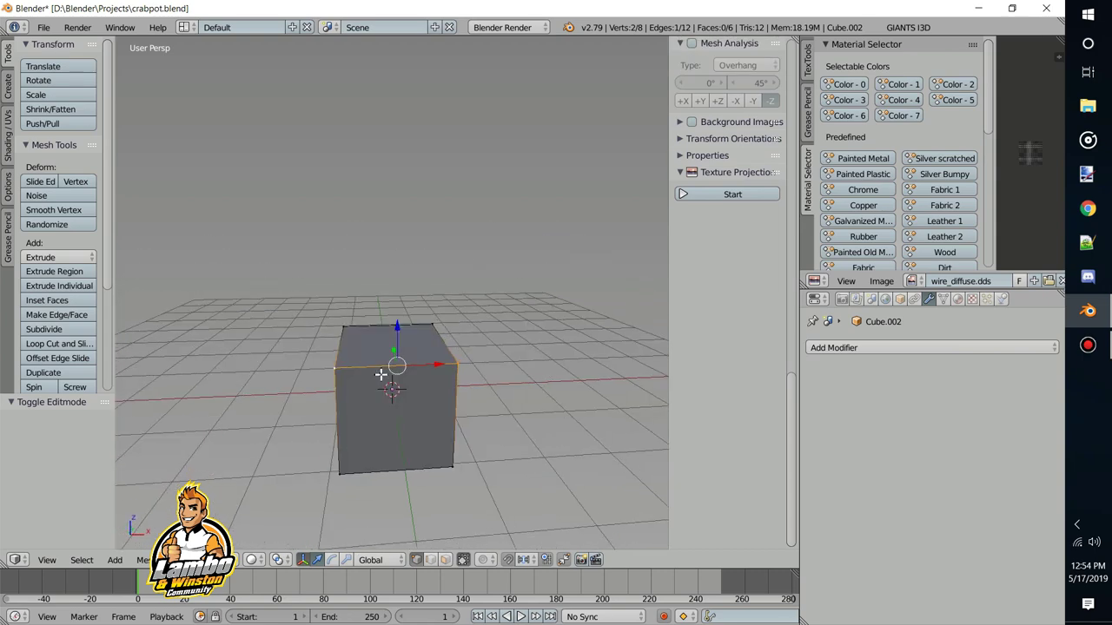
Select another top edge of the cube in edge select mode, and switch the mesh selection to face select mode
middle_click_drag(404, 362, 348, 364)
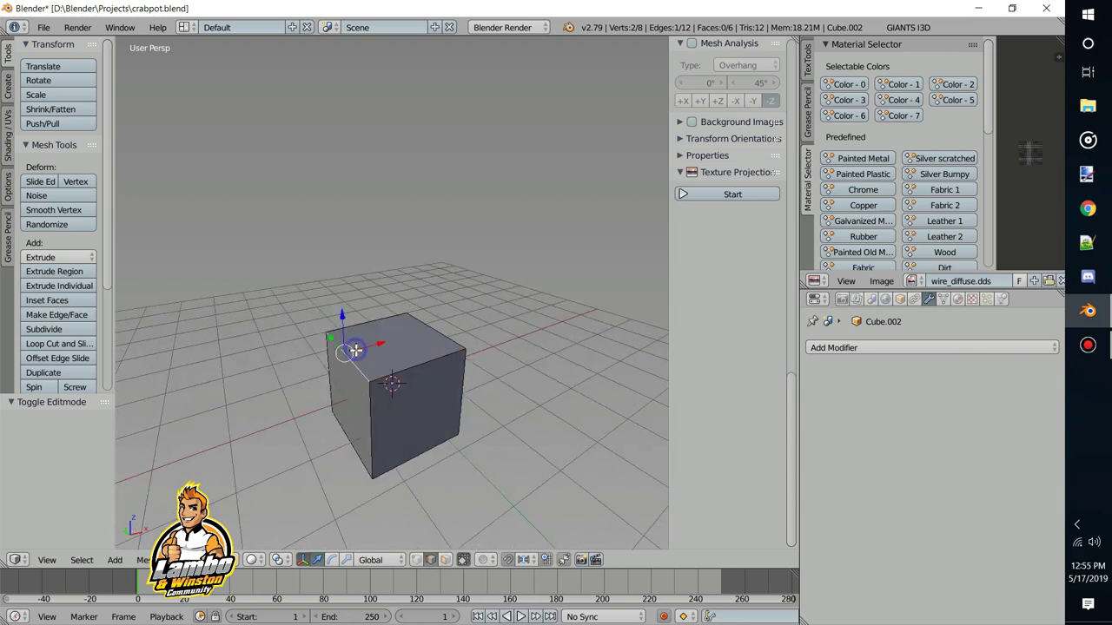
middle_click_drag(320, 301, 421, 398)
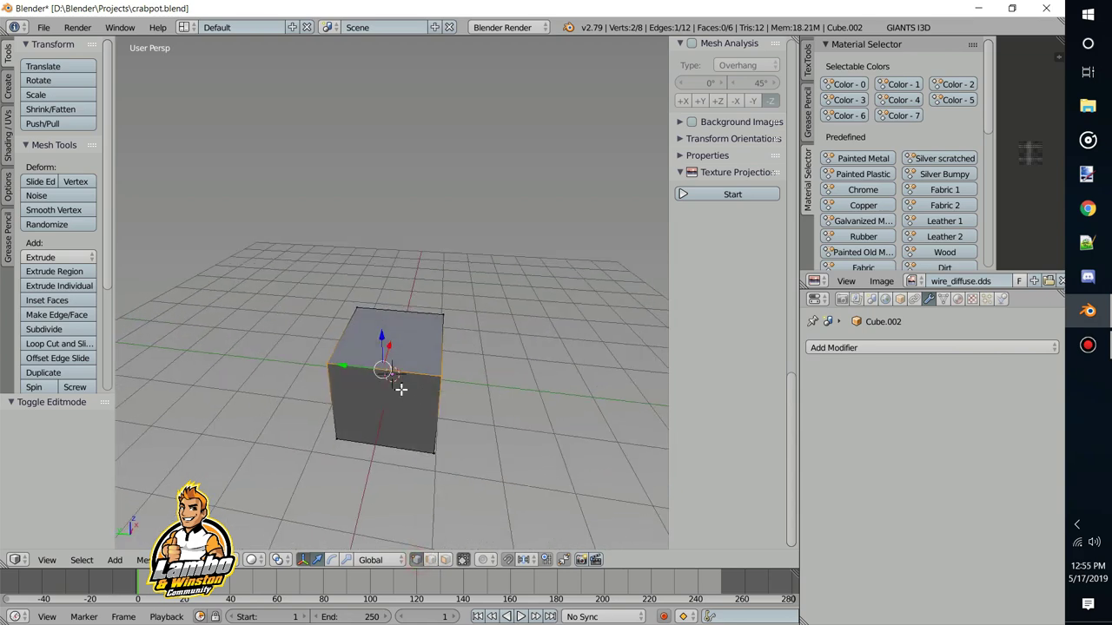
left_click(447, 560)
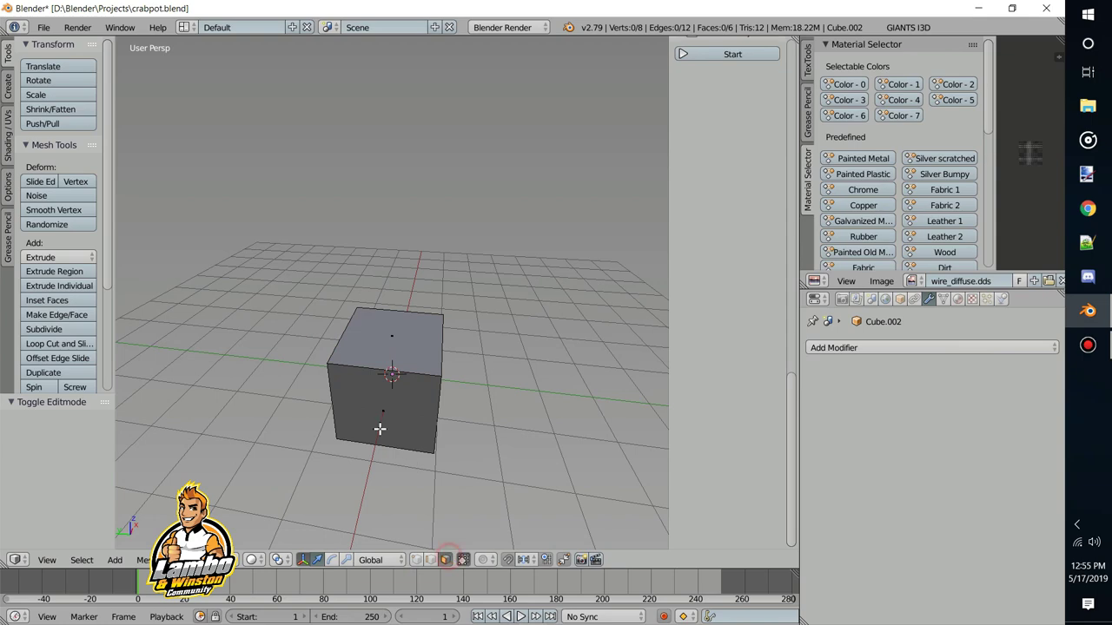
Select the cube's front side face, return to Object Mode and raise the cube about 0.98 units along Z
right_click(379, 415)
middle_click_drag(430, 417, 322, 443)
middle_click_drag(458, 466, 391, 358)
key("Tab")
left_click_drag(391, 351, 393, 306)
Scale the cube along the X axis by a factor of about 3.02
middle_click_drag(418, 371, 398, 390)
key("s")
key("x")
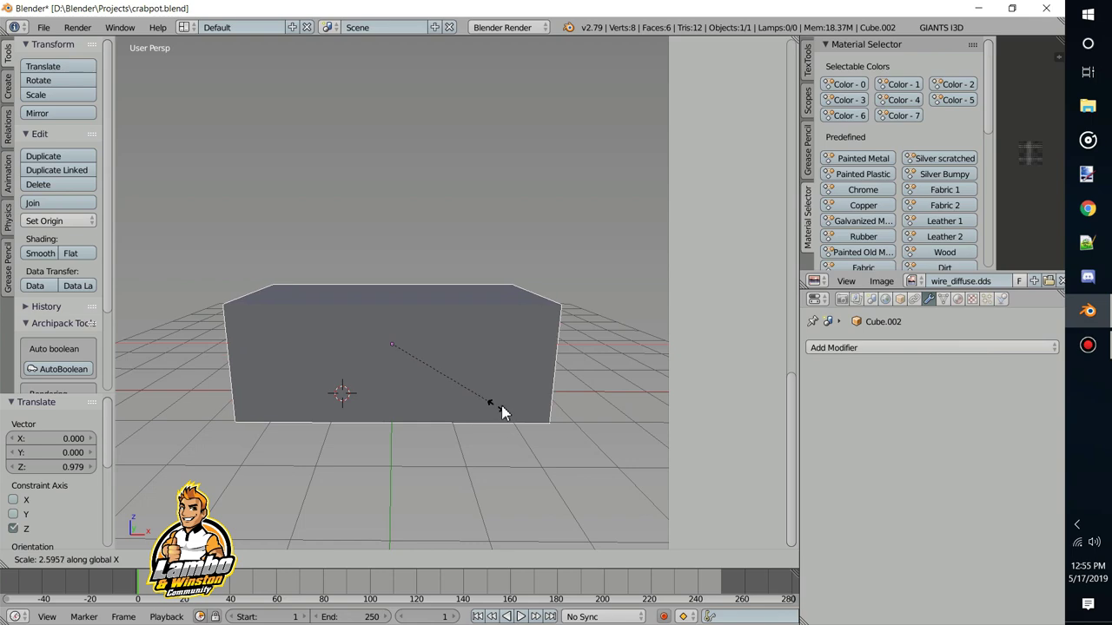
left_click(519, 408)
middle_click_drag(518, 408, 363, 306)
middle_click_drag(392, 295, 395, 301)
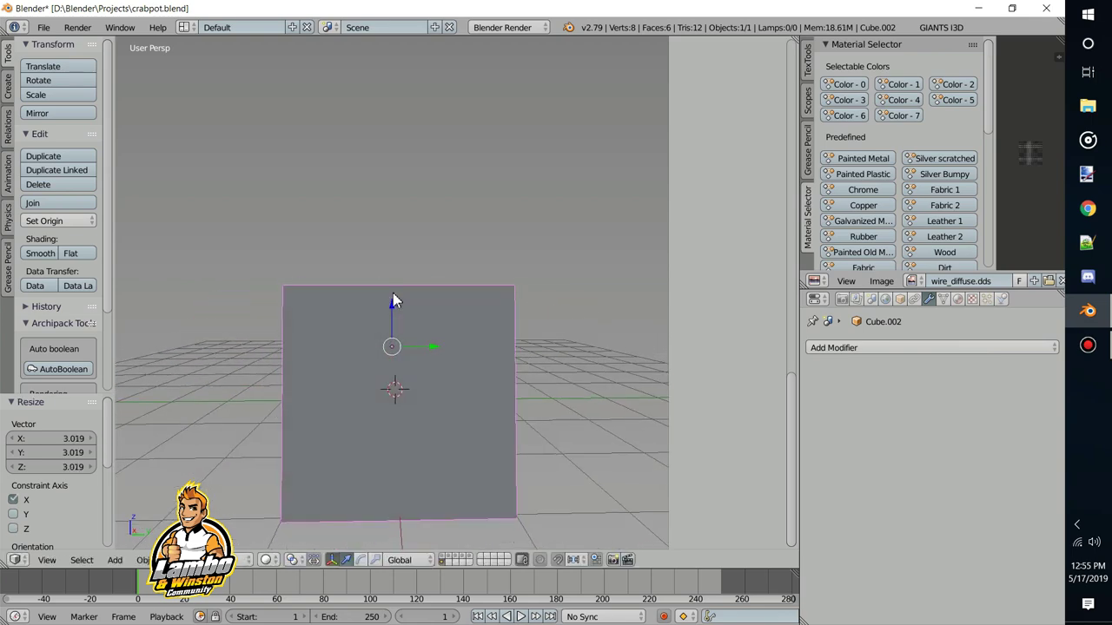
key("s")
key("x")
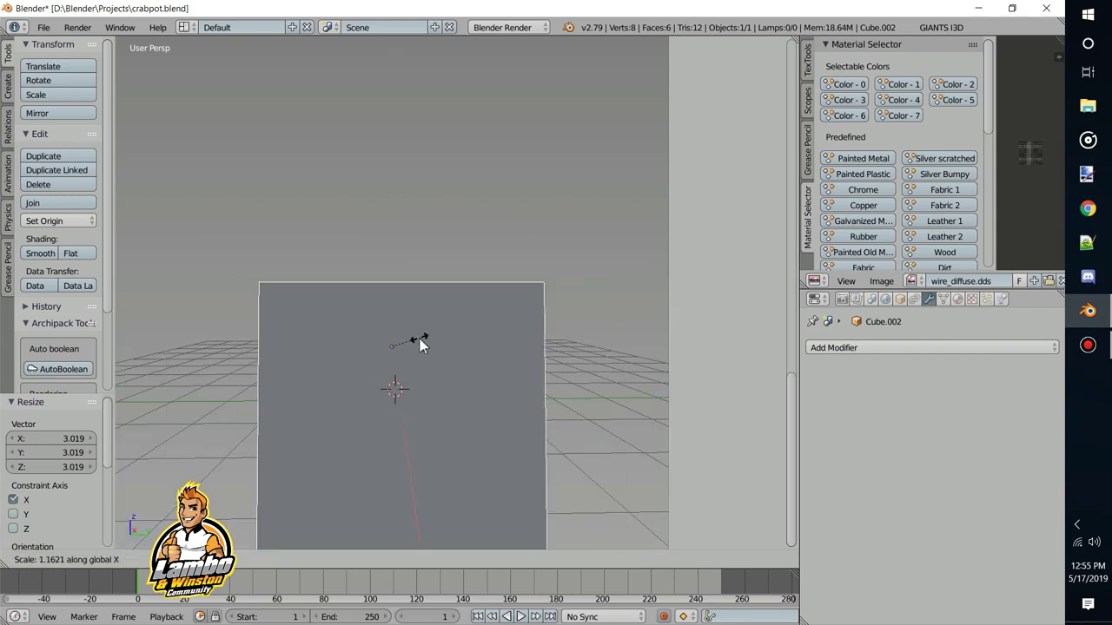
left_click(415, 344)
Scale the box along the Y axis to about 2 times its size
mouse_move(415, 346)
middle_mouse_down()
mouse_move(447, 350)
mouse_move(408, 340)
middle_mouse_up()
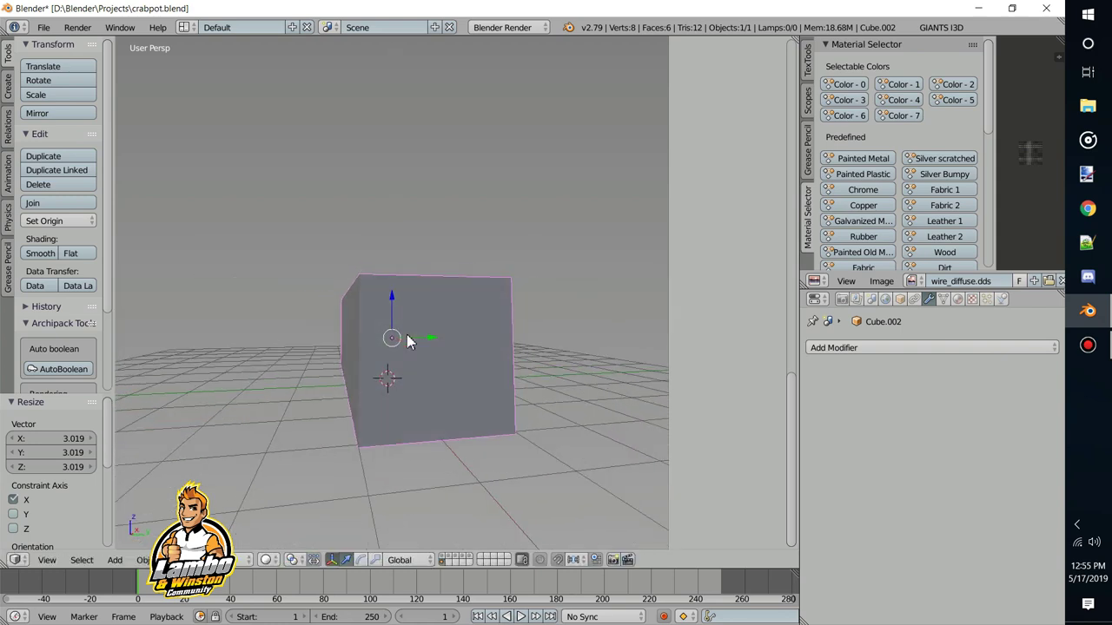
key("s")
key("y")
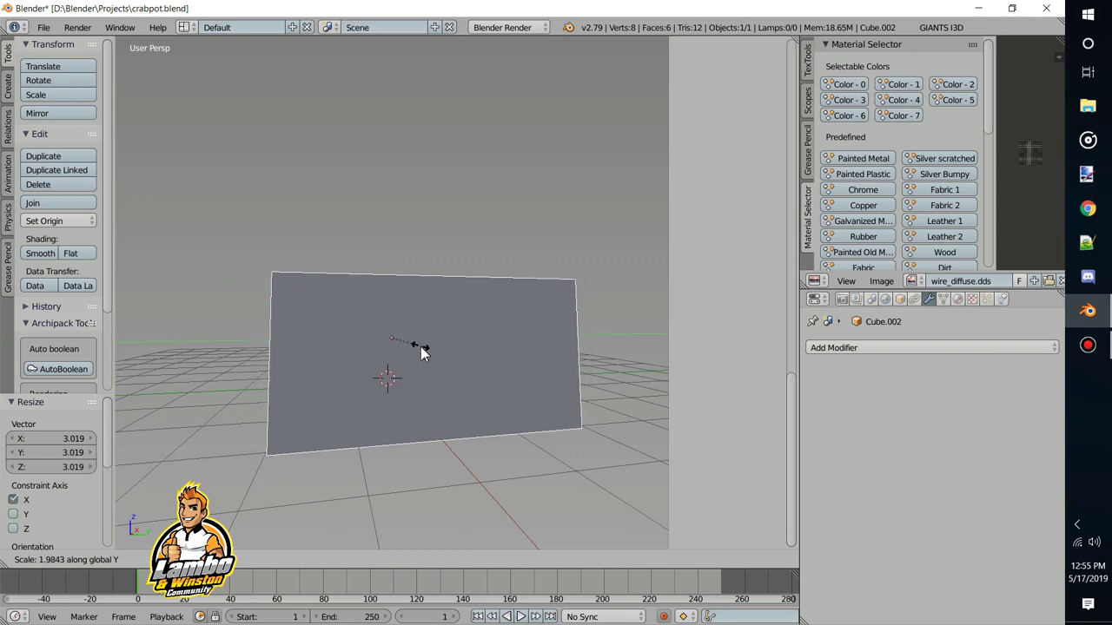
left_click(421, 348)
Enter Edit Mode and add a single centred loop cut that divides the box into two halves along X
middle_click_drag(421, 348, 419, 293)
key("Tab")
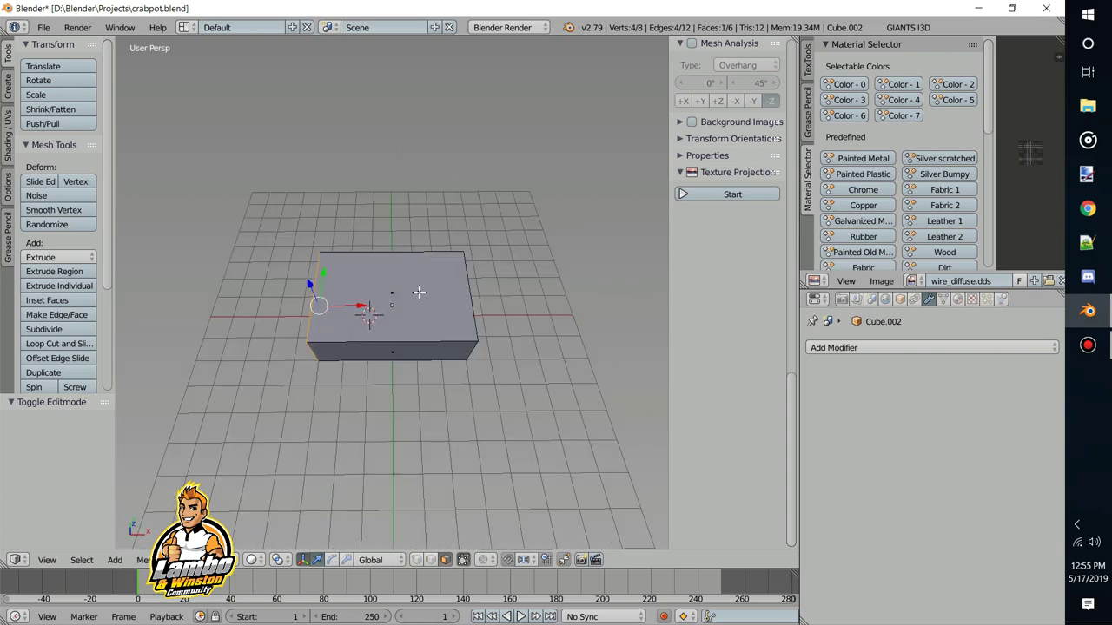
middle_click_drag(355, 364, 391, 347)
scroll(398, 319, "up", 2)
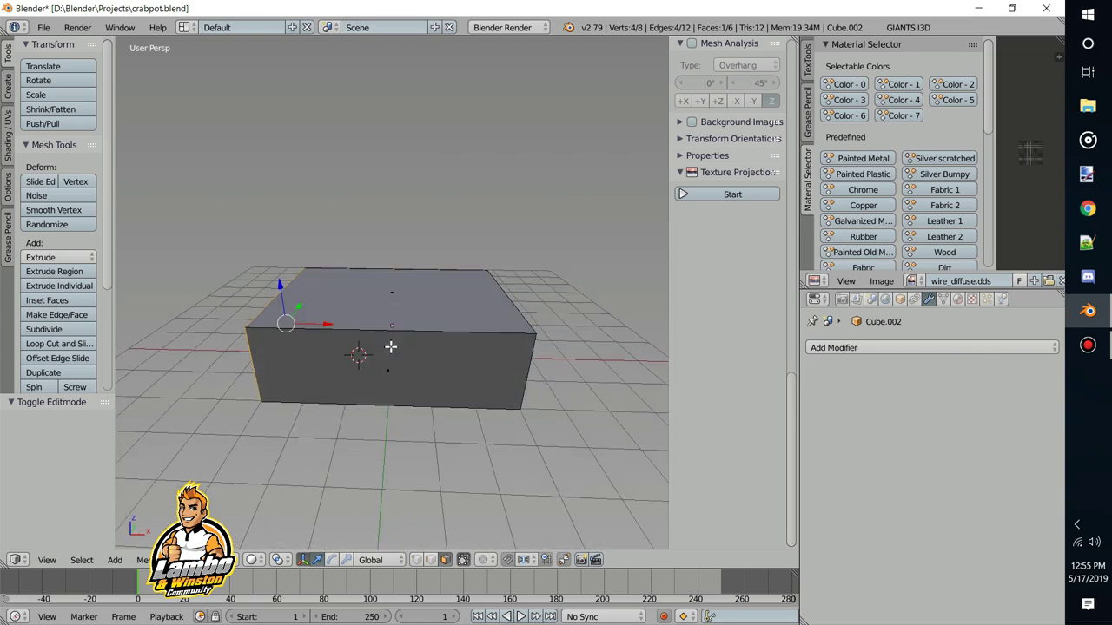
key("ctrl+r")
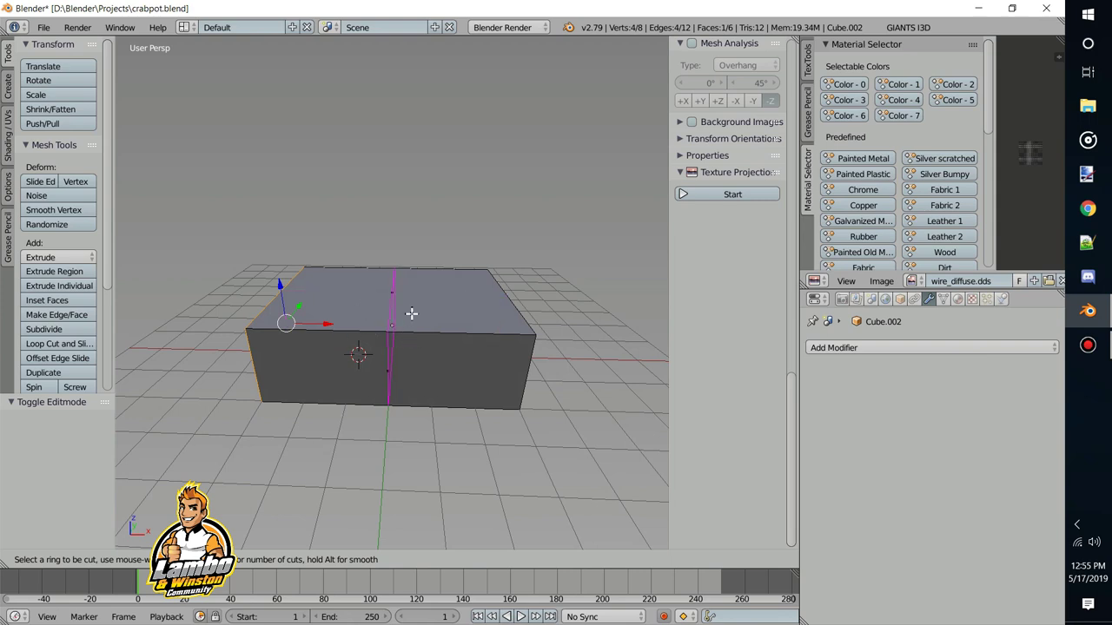
scroll(411, 313, "up", 1)
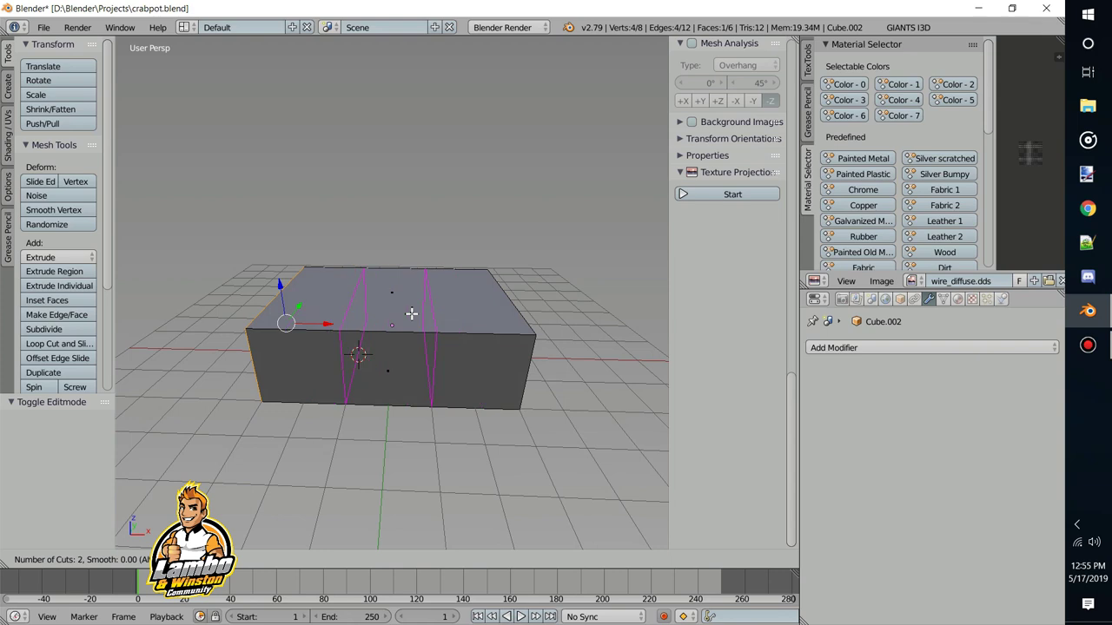
left_click(409, 314)
right_click(401, 307)
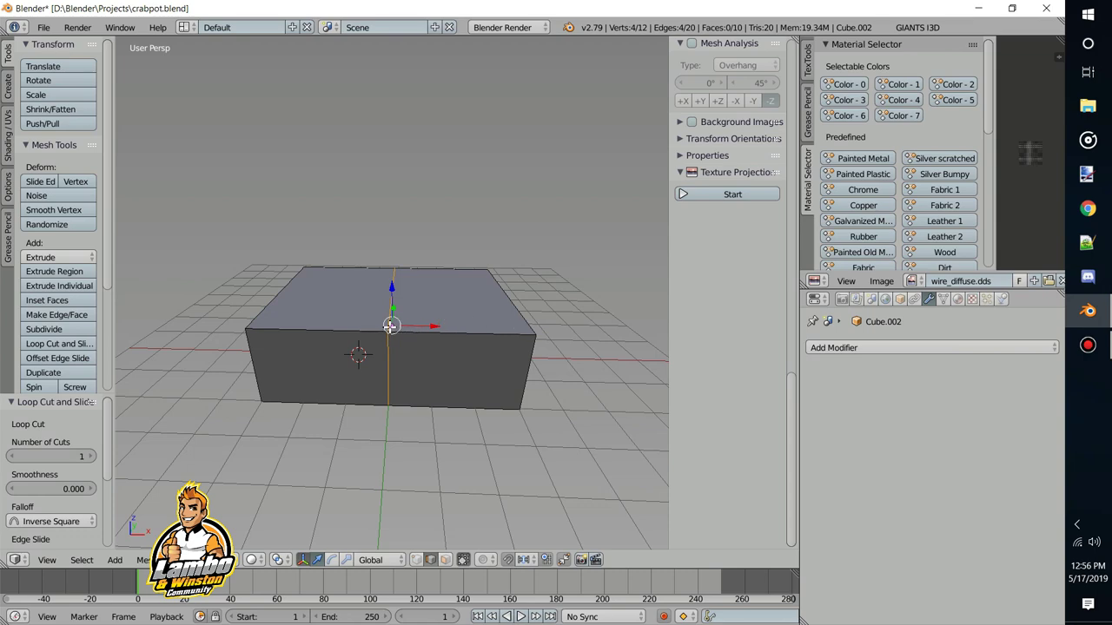
In wireframe and edge select mode, circle-select the edges of the box's positive X half and delete them as Edges
middle_click_drag(391, 325, 425, 338)
key("z")
left_click(430, 560)
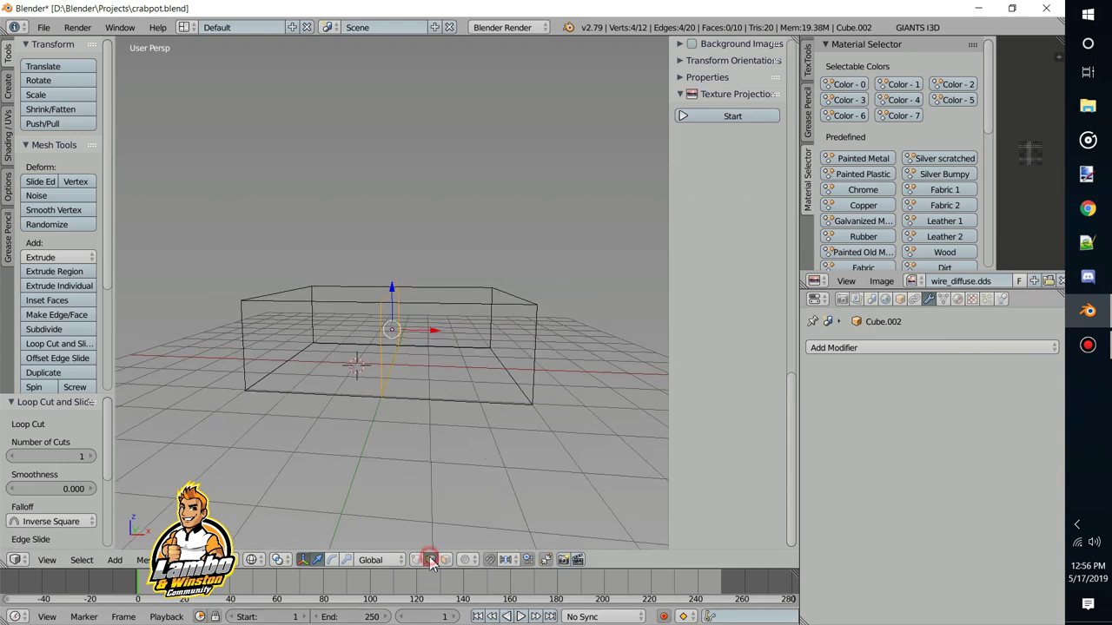
key("a")
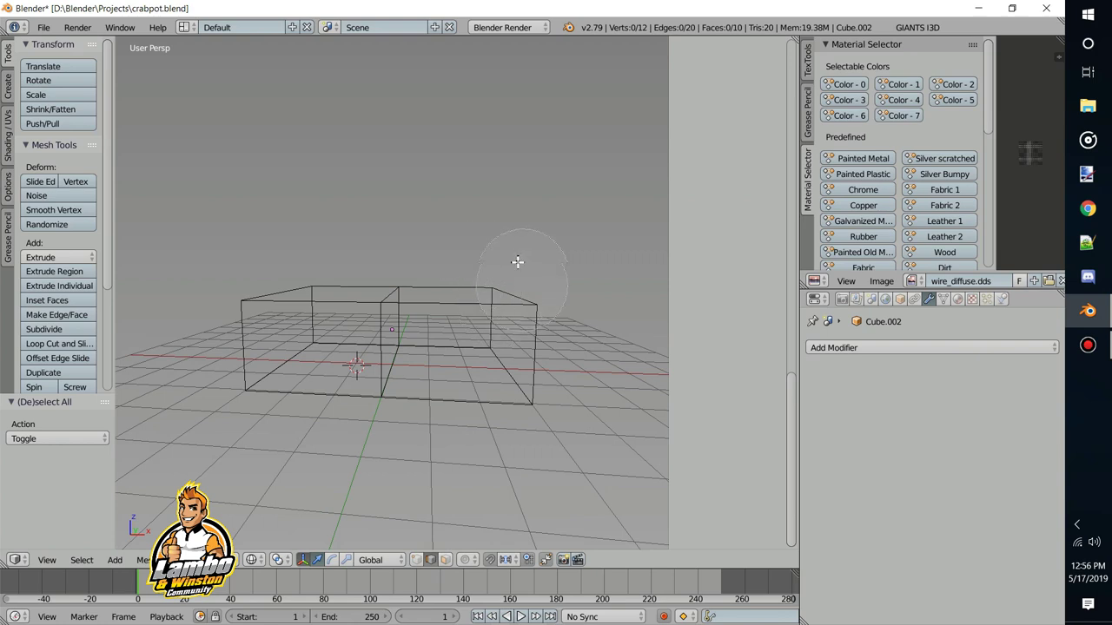
scroll(571, 266, "down", 5)
mouse_move(536, 318)
left_mouse_down()
mouse_move(499, 359)
mouse_move(512, 370)
left_mouse_up()
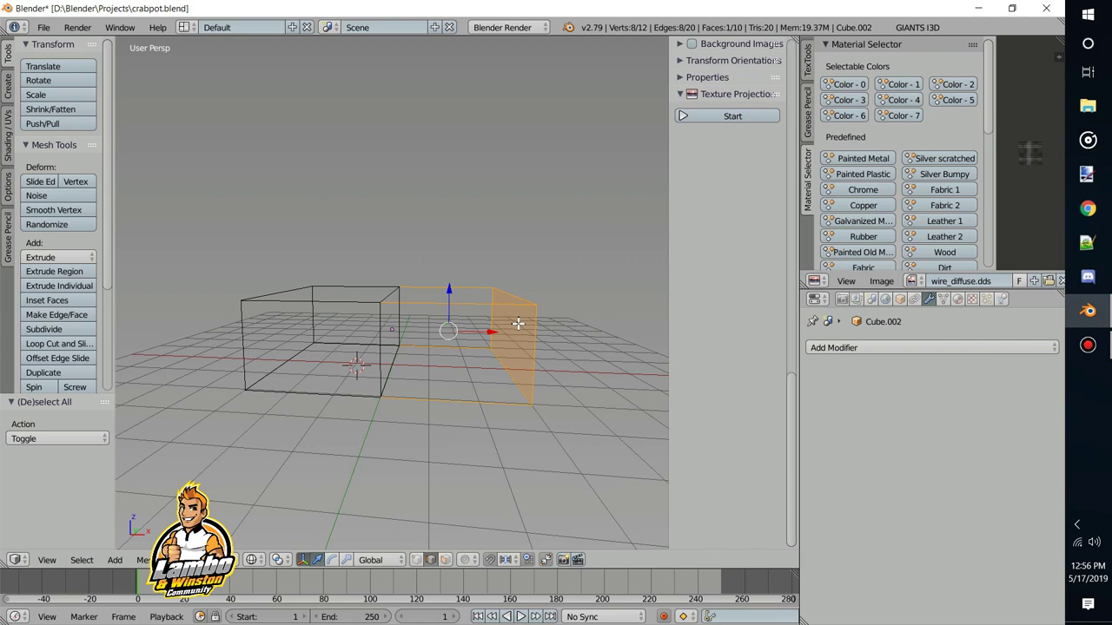
key("x")
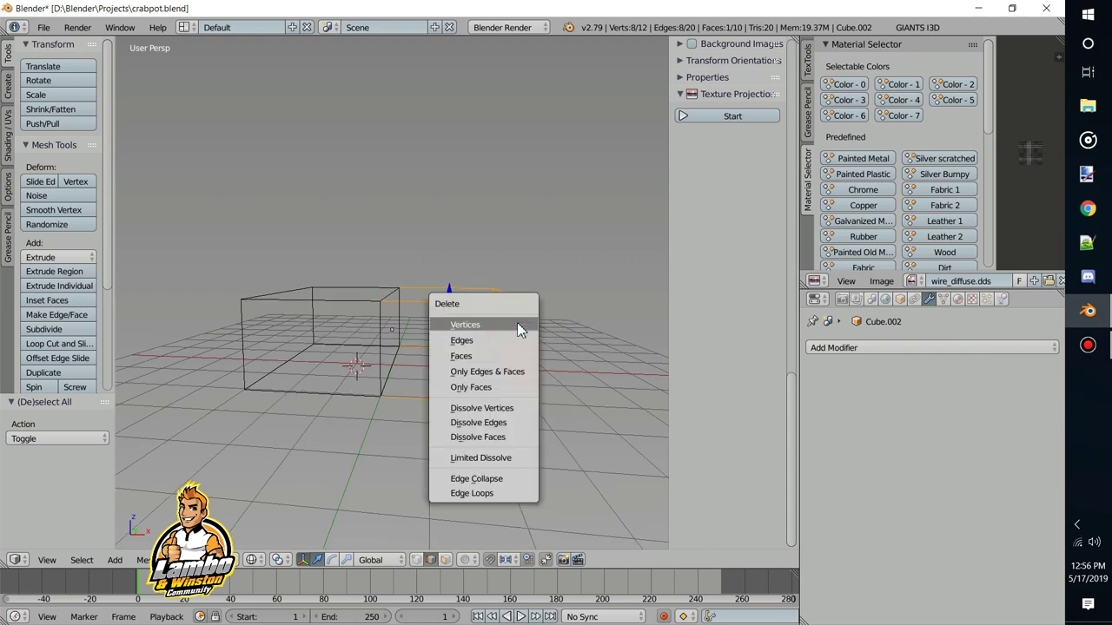
key("e")
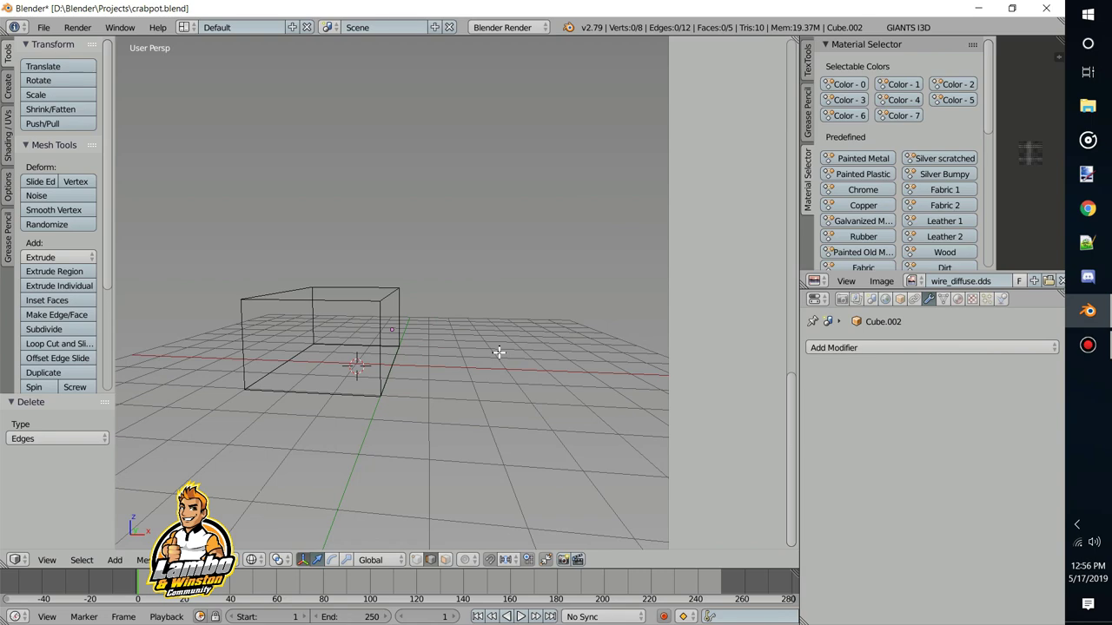
Return to Object Mode with Solid shading and add a Mirror modifier to the remaining half of the box
key("Tab")
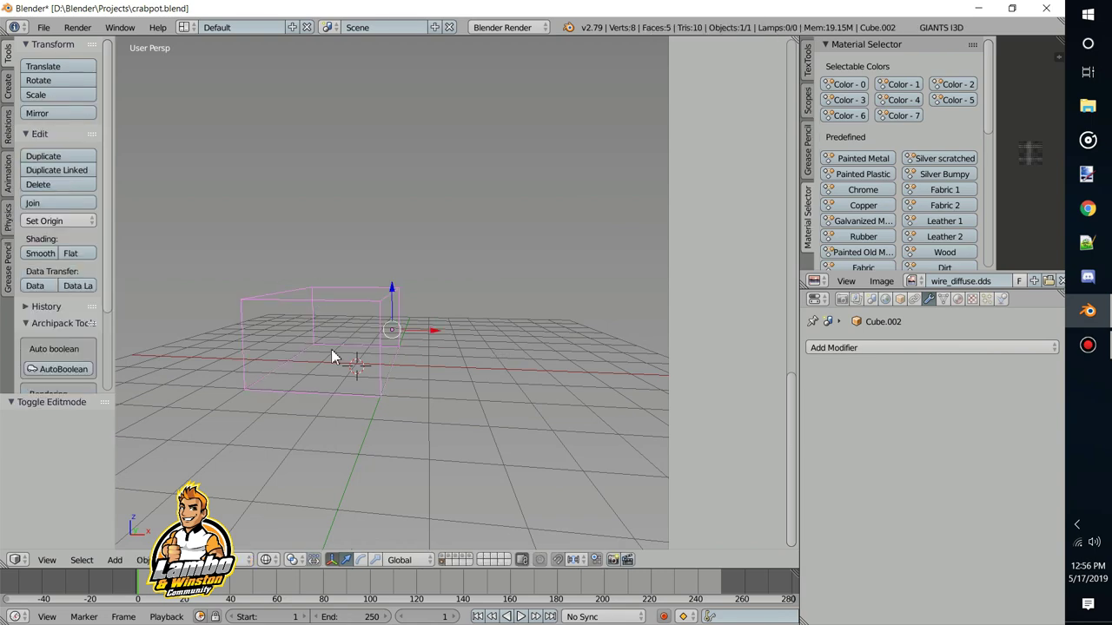
key("z")
mouse_move(331, 355)
middle_mouse_down()
mouse_move(288, 303)
mouse_move(452, 348)
mouse_move(626, 375)
middle_mouse_up()
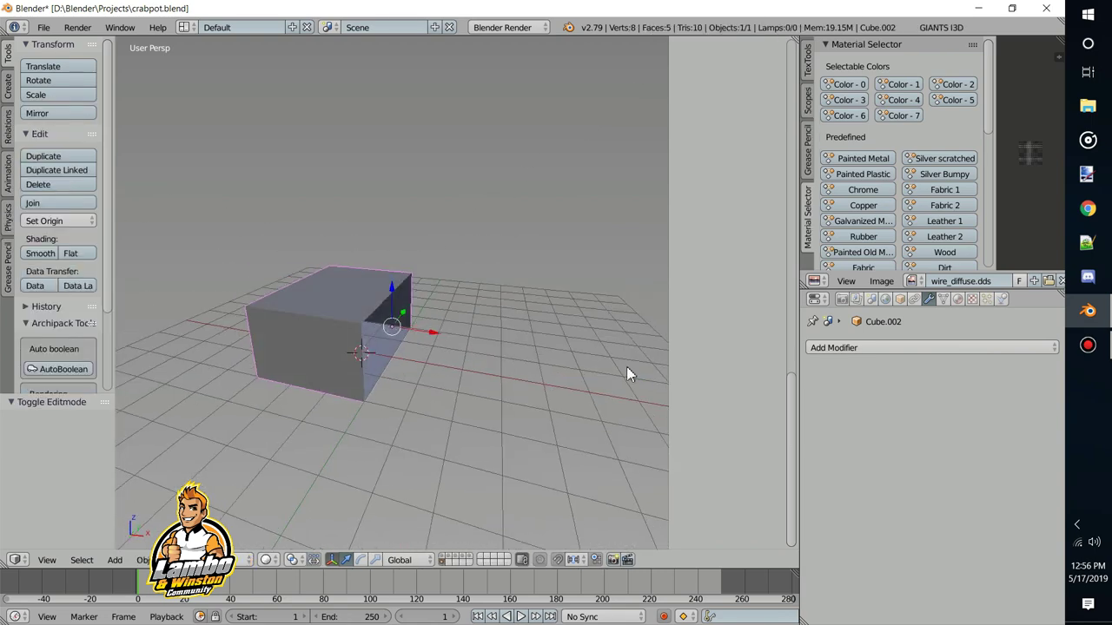
middle_click_drag(355, 375, 301, 405)
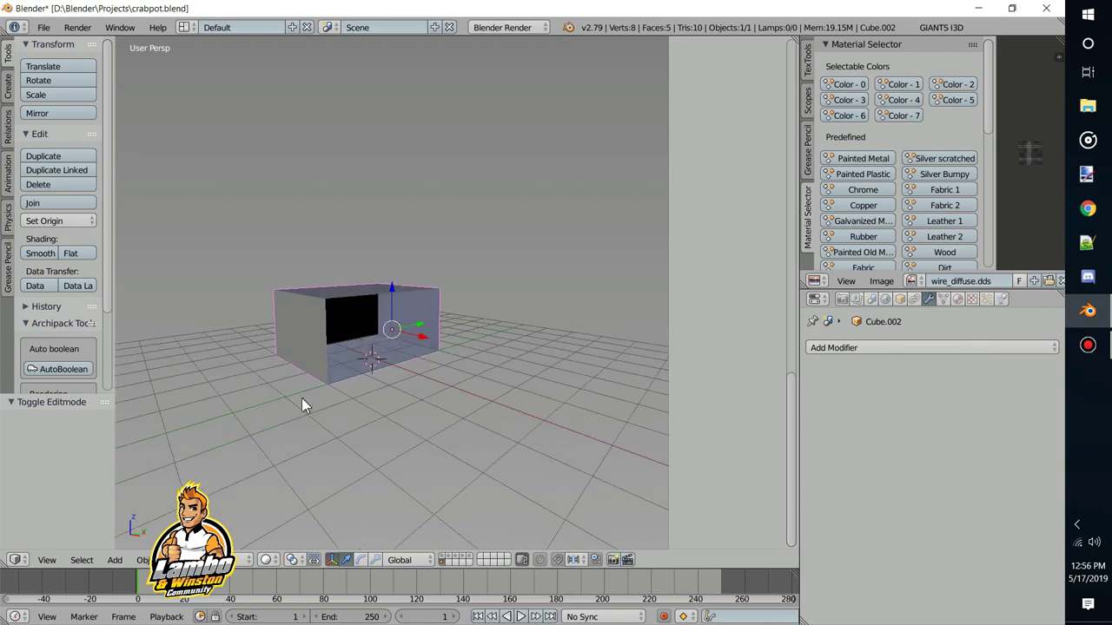
middle_click_drag(301, 363, 577, 347)
left_click(868, 344)
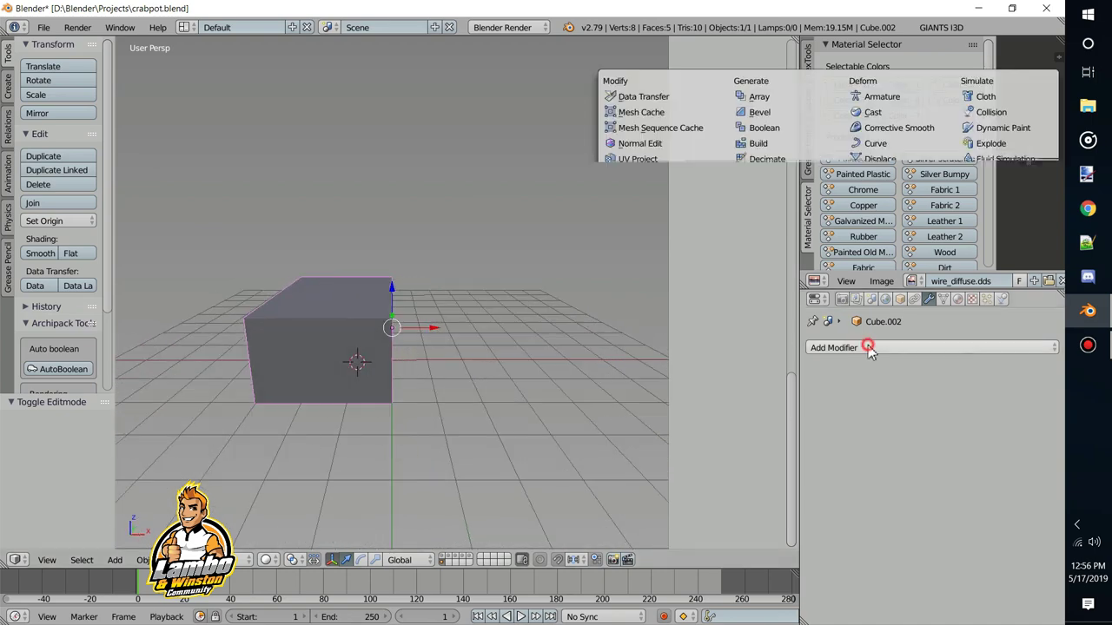
left_click(749, 205)
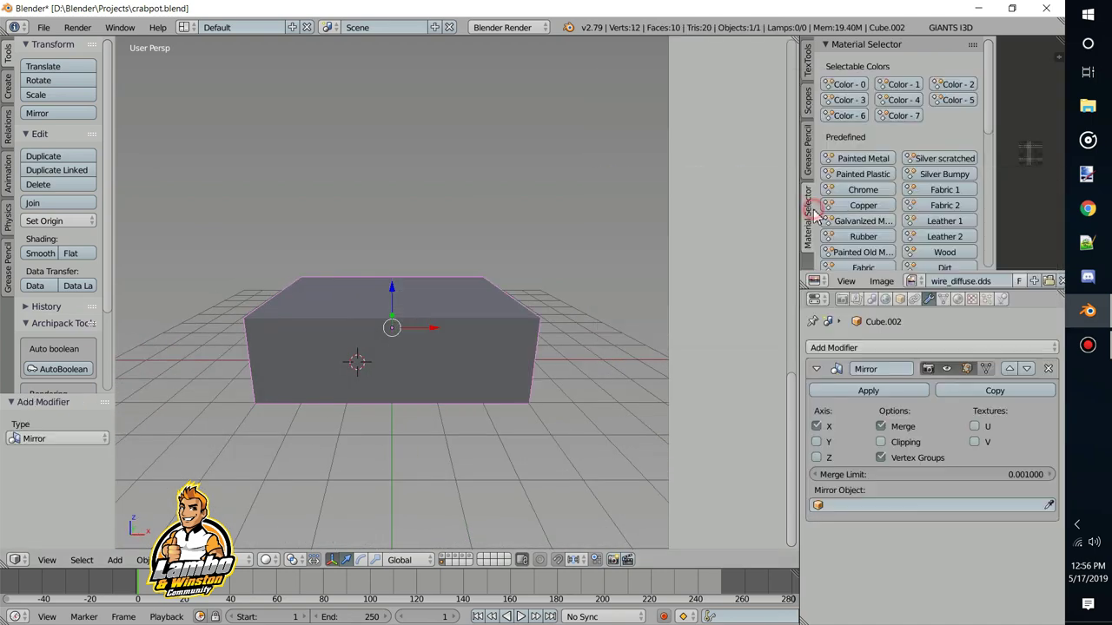
Enter Edit Mode, switch to face select mode and select the top face of the original half
key("Tab")
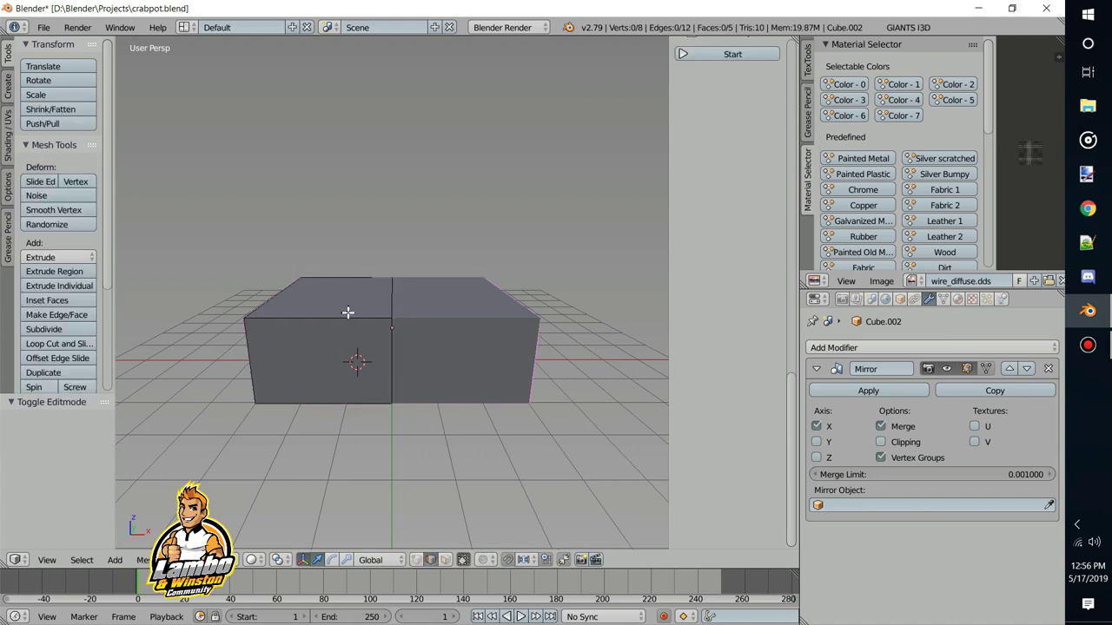
right_click(343, 303)
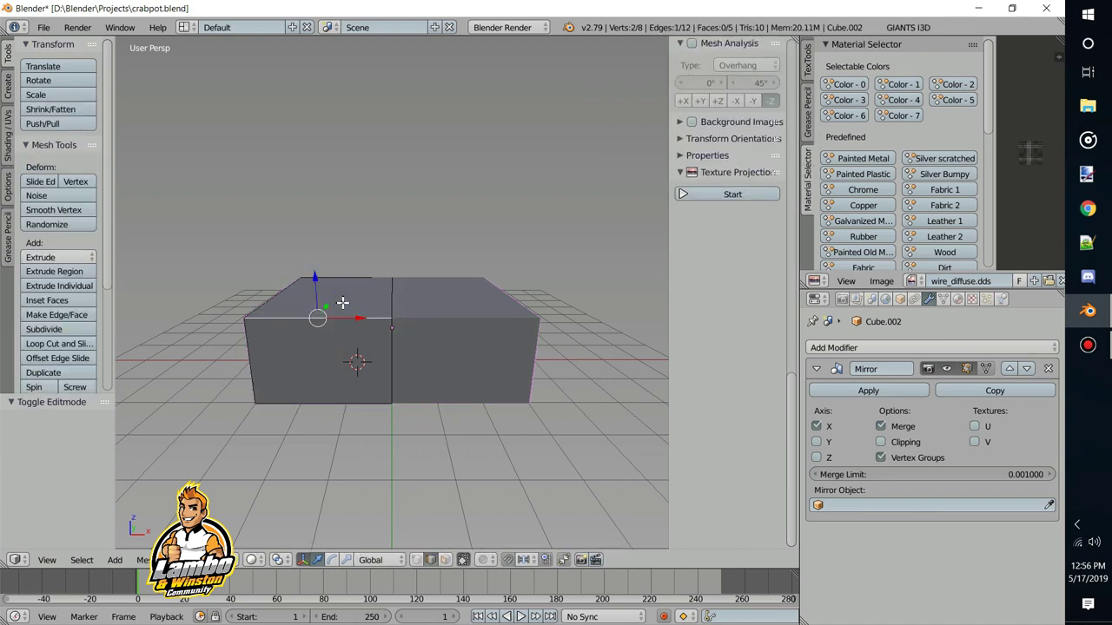
key("ctrl+Tab")
left_click(341, 335, "ctrl")
right_click(339, 289)
Try raising the selected top face along Z and undo the move
left_click_drag(331, 255, 318, 223)
key("ctrl+z")
Try insetting the top face freehand by about 0.11 and undo the inset
middle_click_drag(345, 268, 355, 304)
mouse_move(350, 350)
middle_mouse_down()
mouse_move(360, 343)
mouse_move(369, 353)
middle_mouse_up()
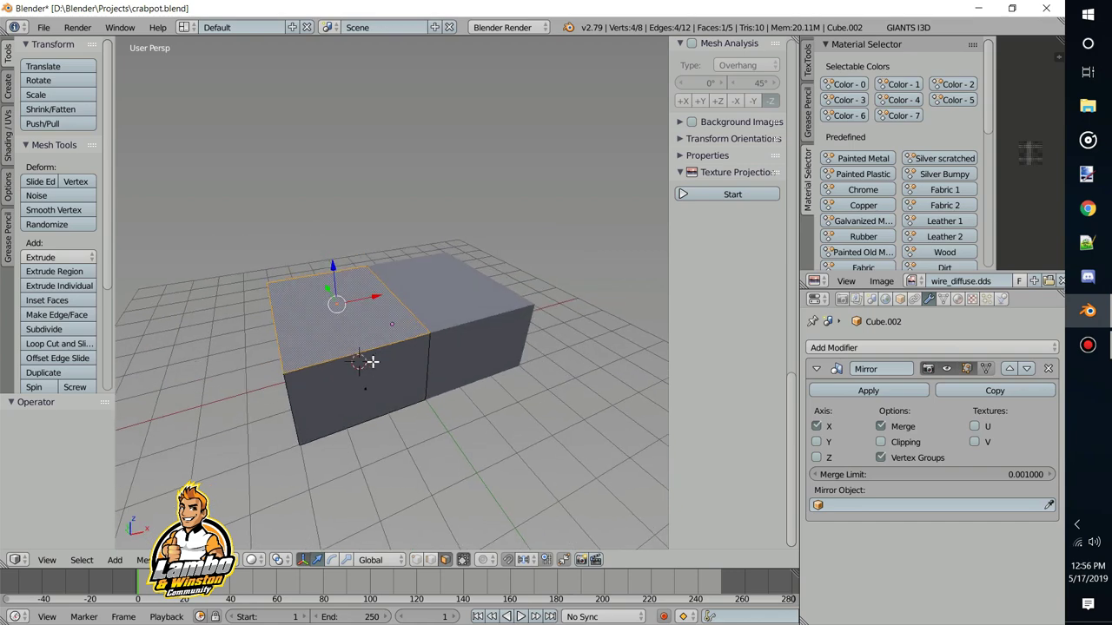
scroll(434, 379, "up", 1)
key("i")
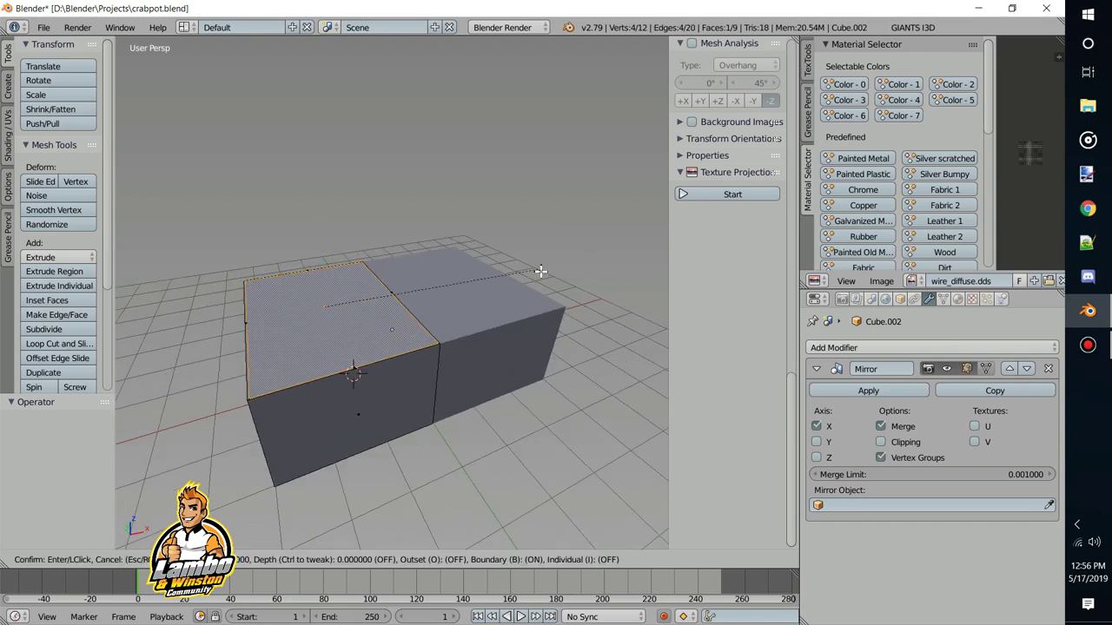
left_click(537, 275)
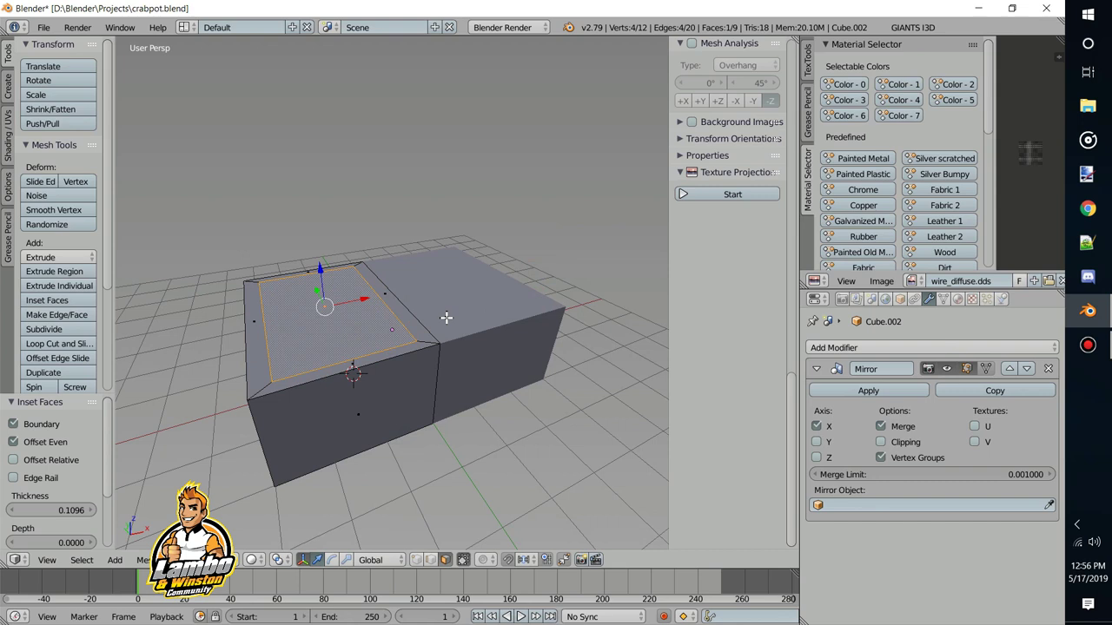
key("ctrl+z")
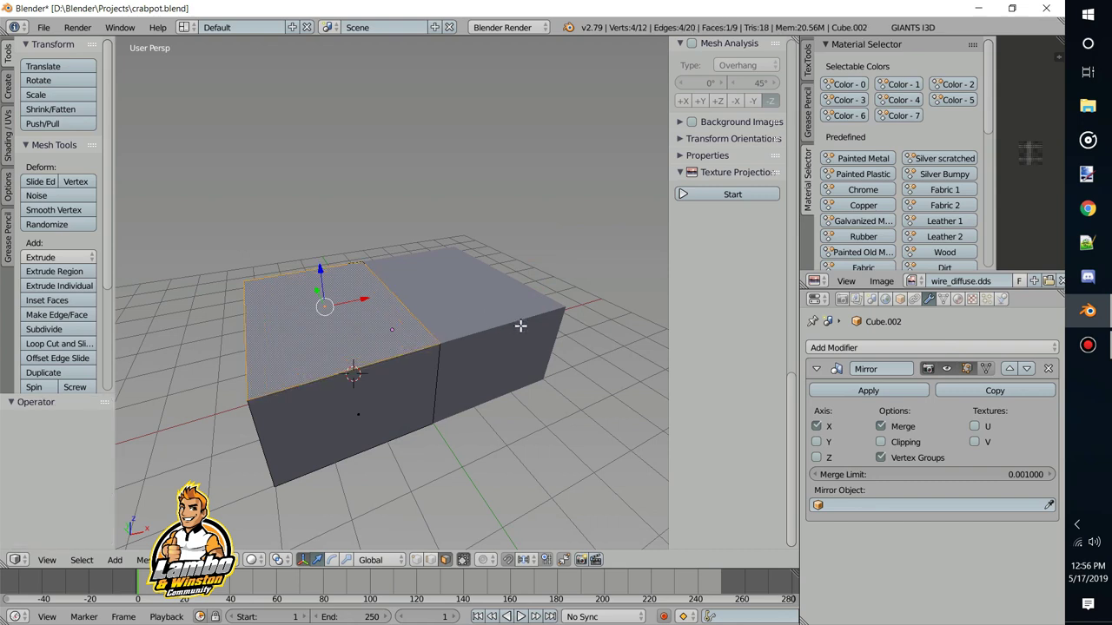
Inset the top face of the half-box with a thickness of 0.1
key("i")
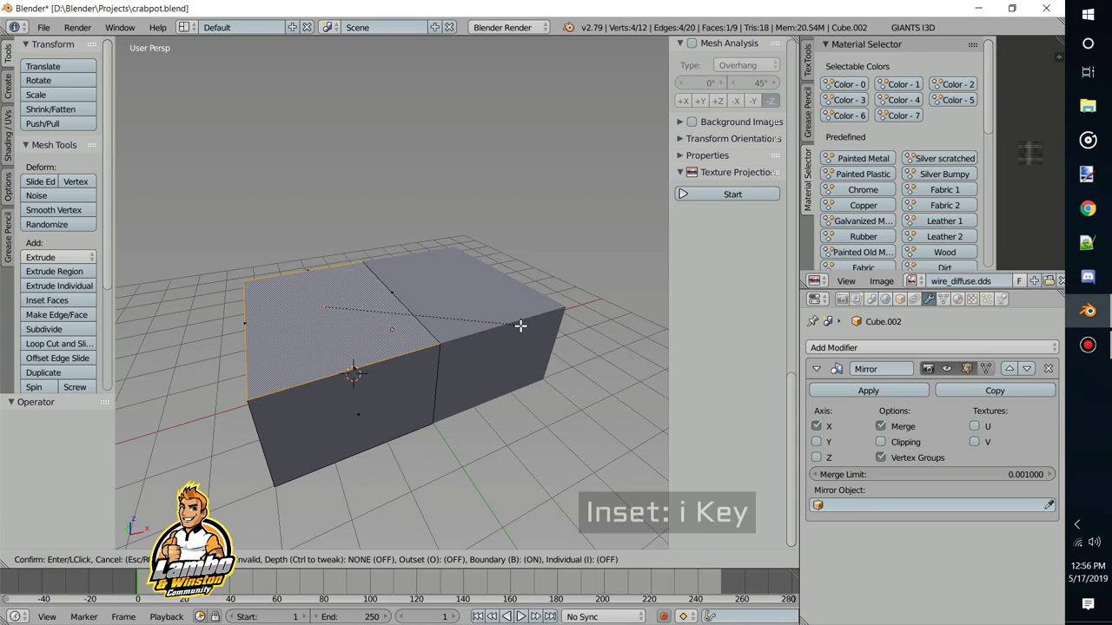
type("2")
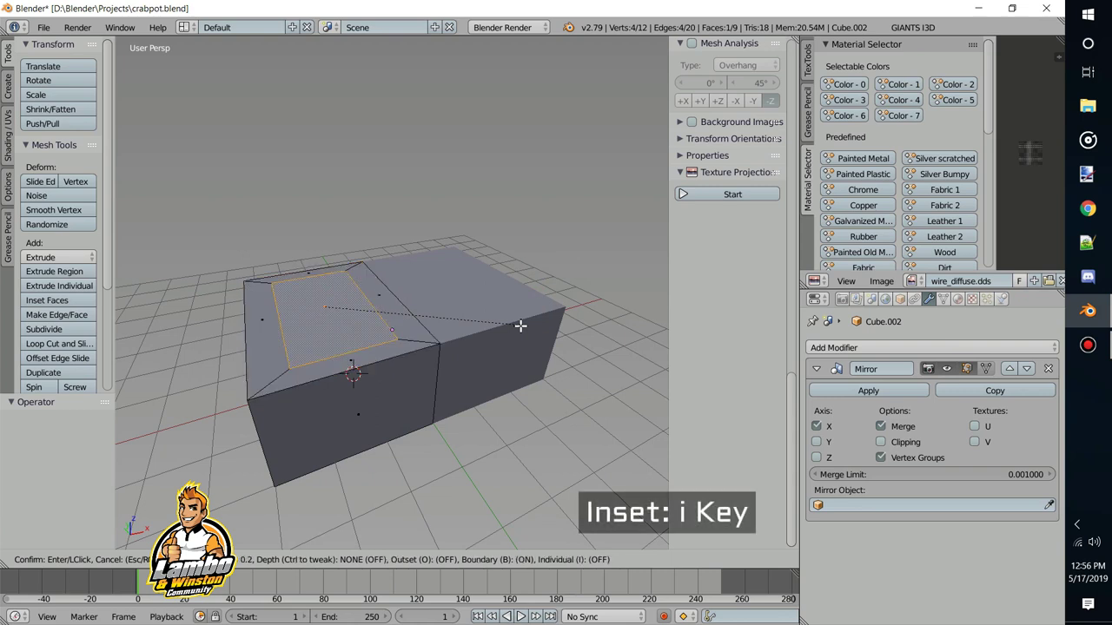
key("BackSpace")
type("1")
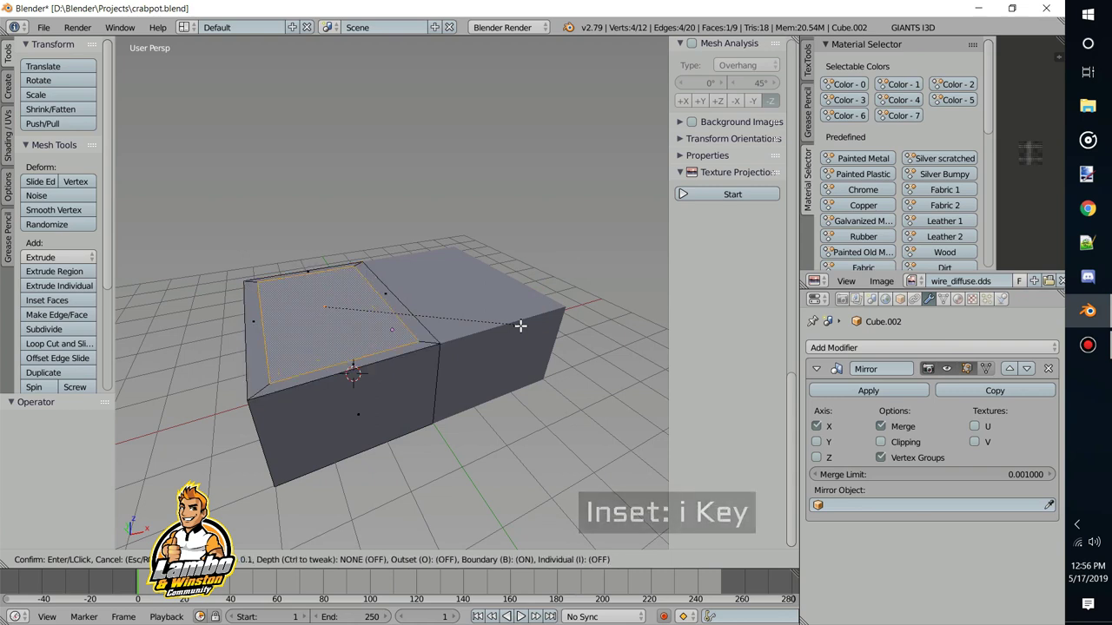
key("Return")
Extrude the inset top face by -0.15 to sink it into the box
middle_click_drag(520, 320, 380, 440)
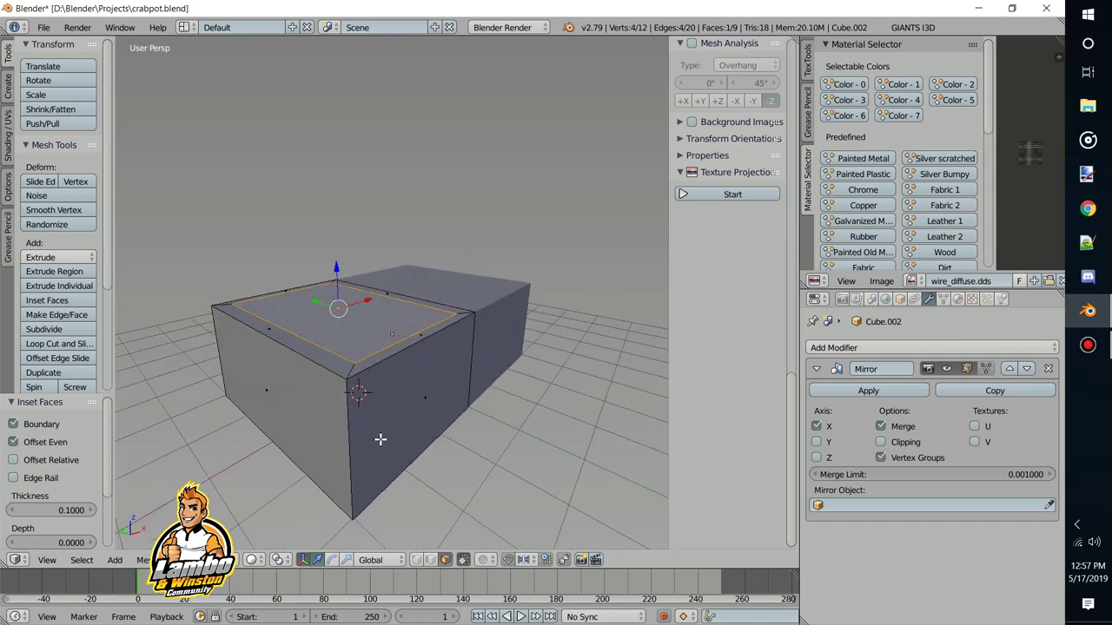
key("e")
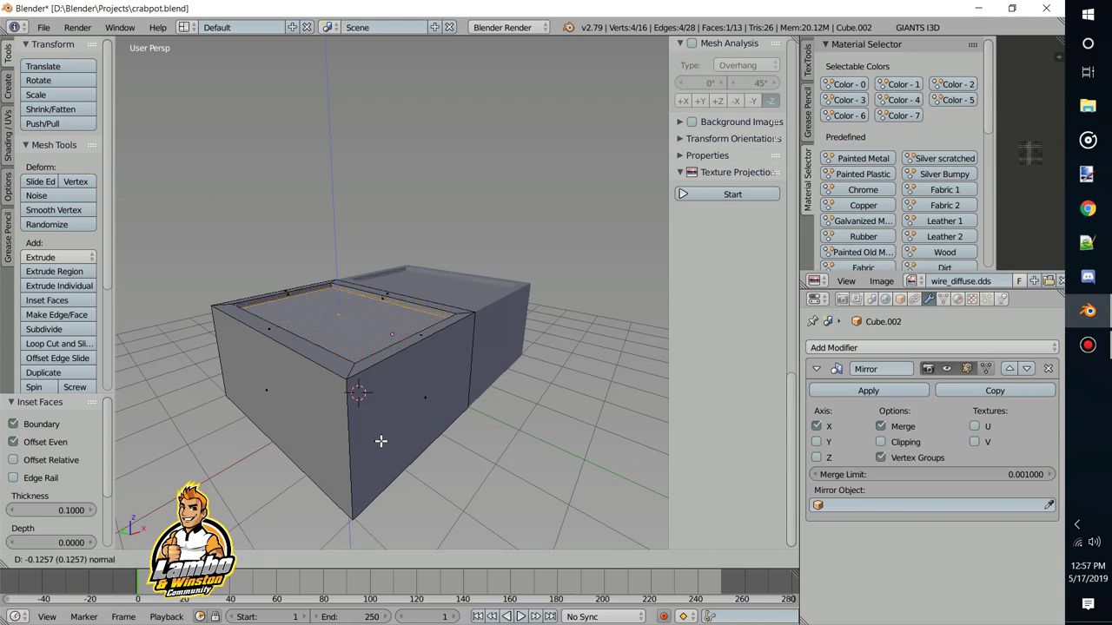
type("-.15")
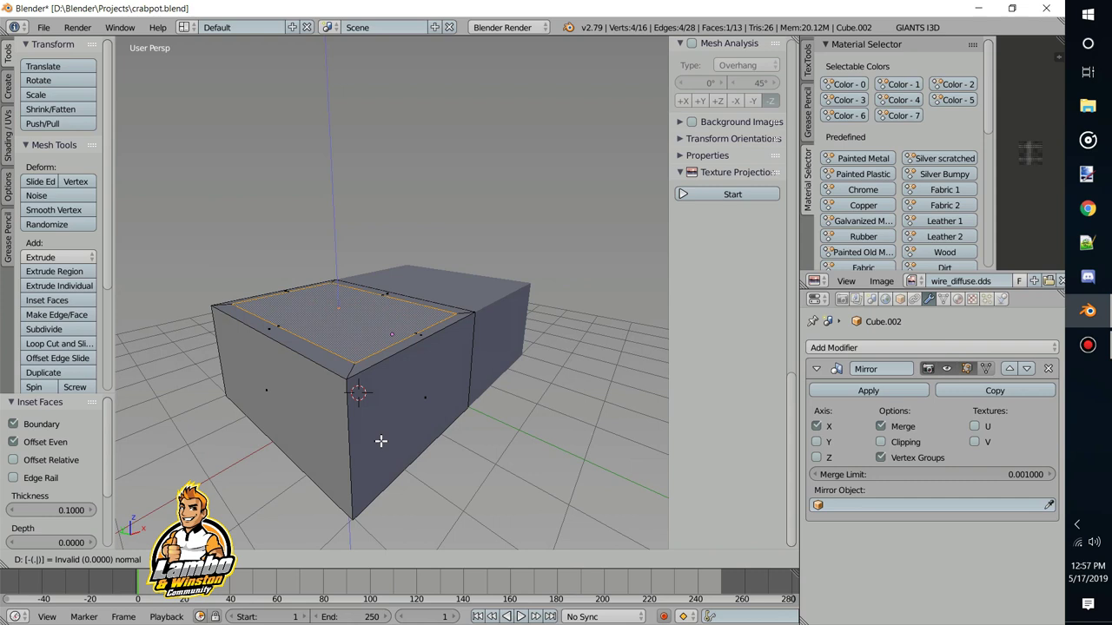
key("Return")
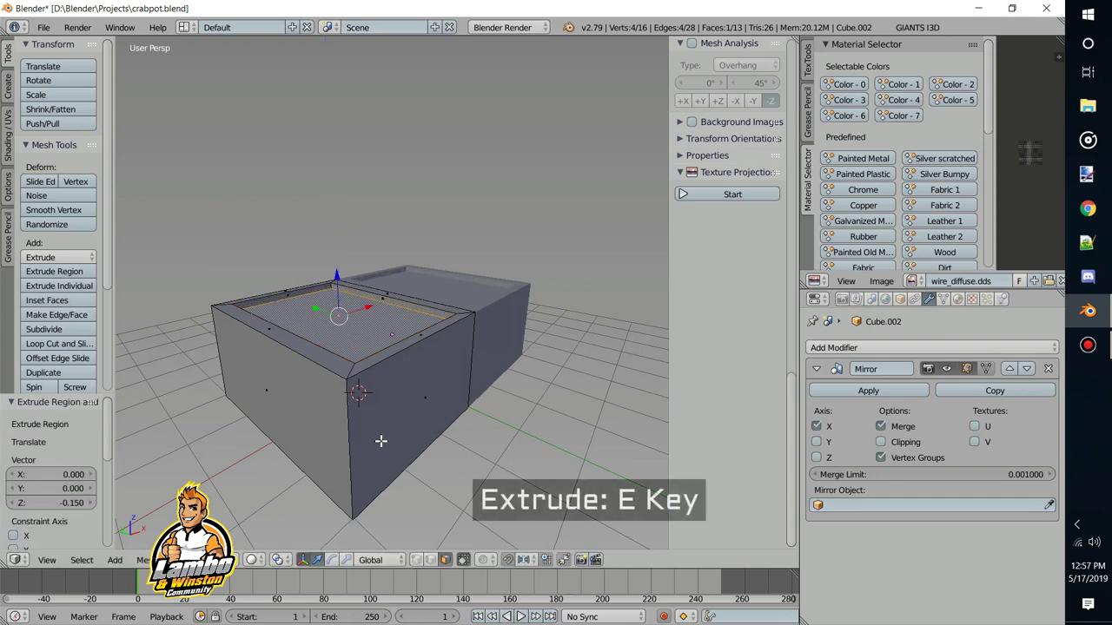
Inset the half-box's outer end face, opposite the mirror seam, with a thickness of 0.1
right_click(285, 417)
key("e")
left_click(285, 417)
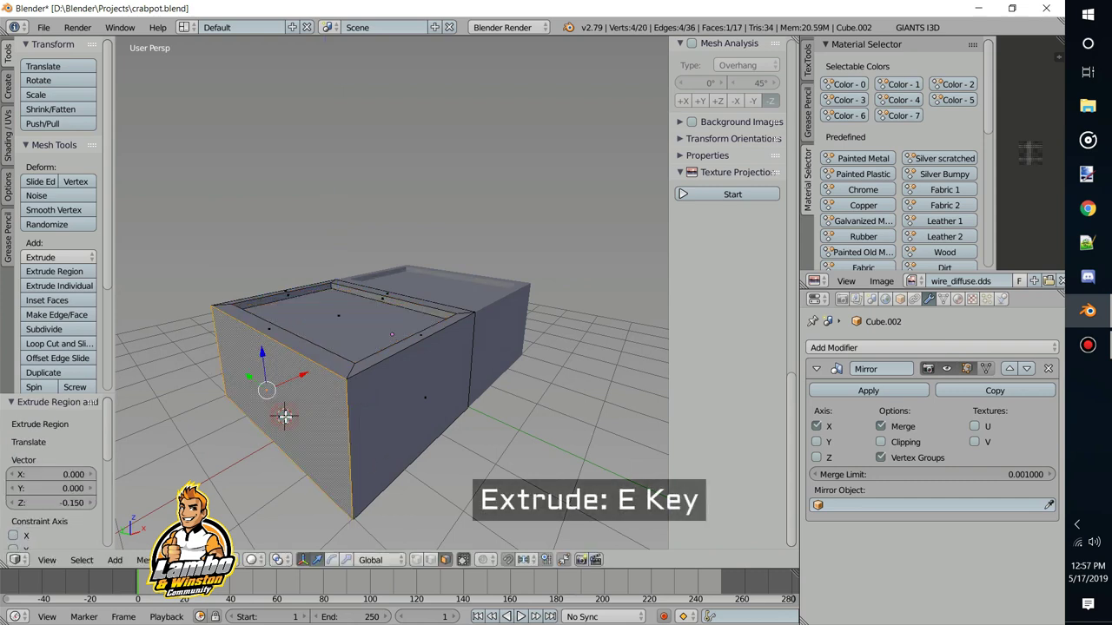
key("i")
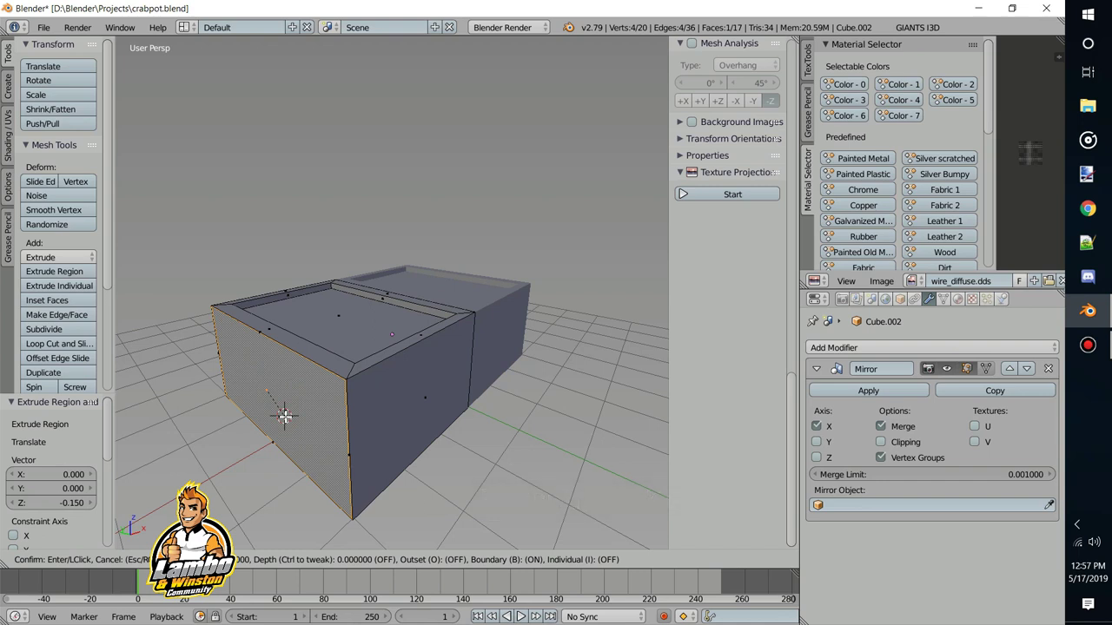
key("1")
key("BackSpace")
type(".1")
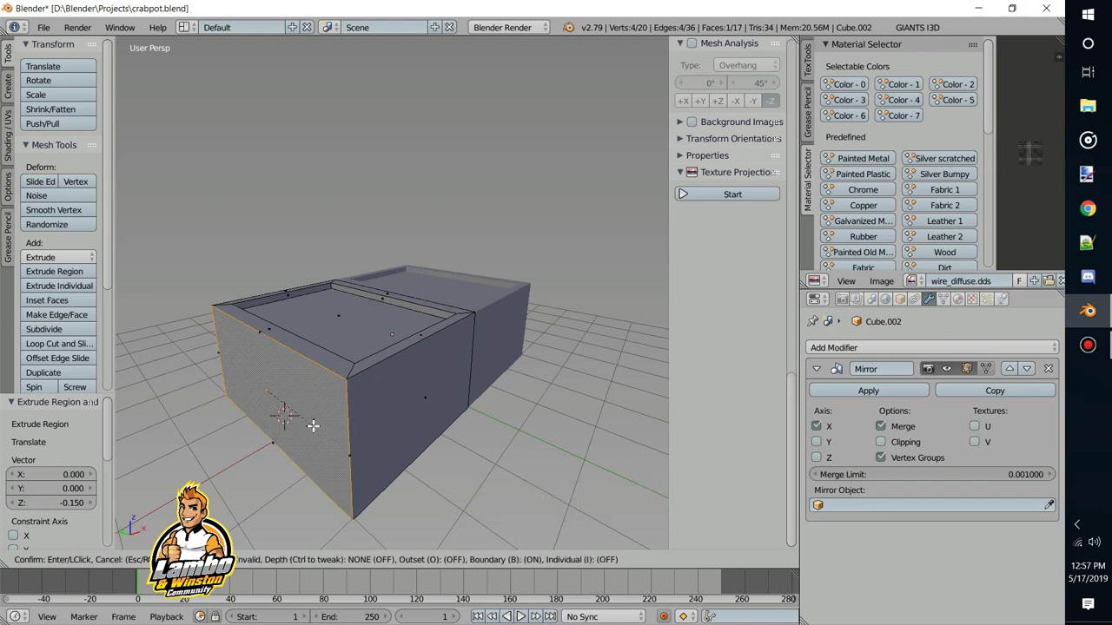
key("Return")
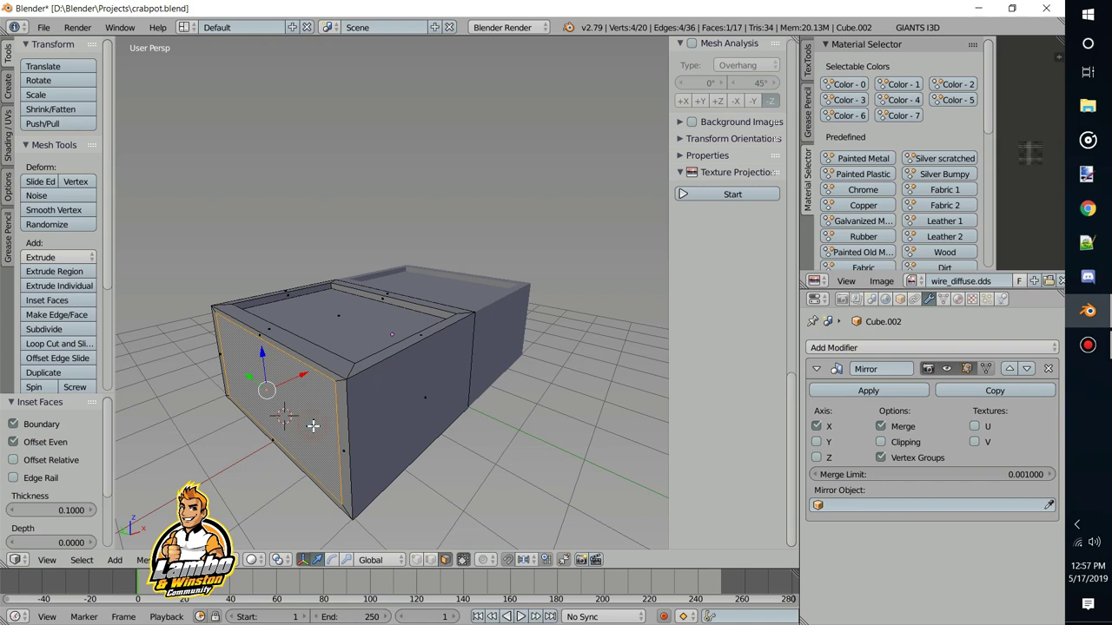
Extrude the inset end face by -0.1 to recess it into the box
key("e")
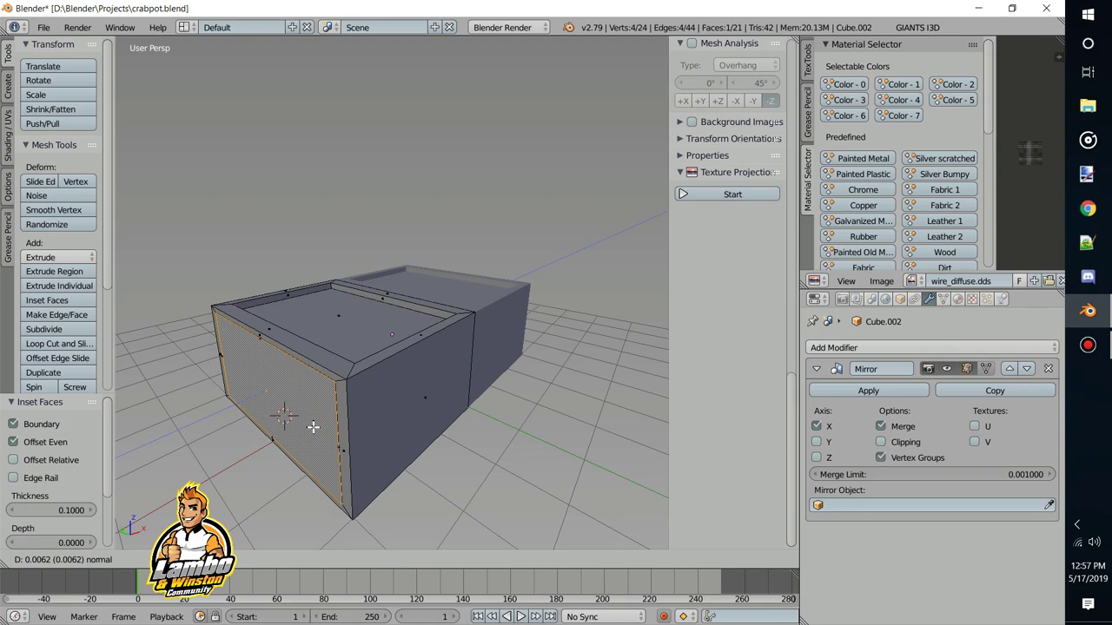
type("-.1")
key("Return")
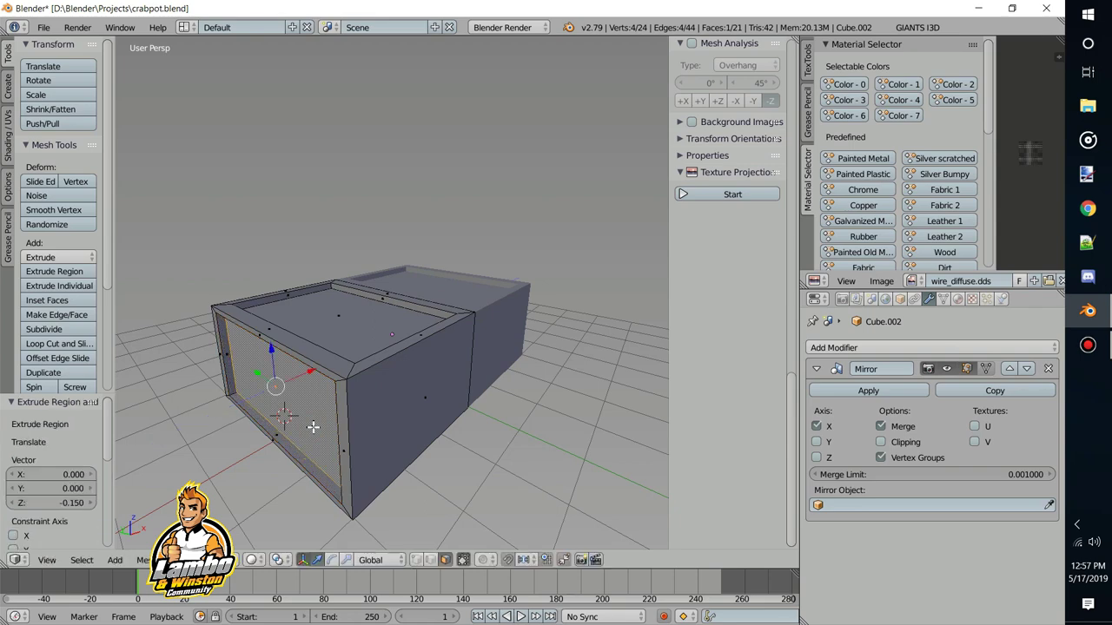
Inset the side face adjoining the recessed end with a thickness of 0.1 and extrude it by -0.1
middle_click_drag(312, 429, 424, 382)
right_click(424, 383)
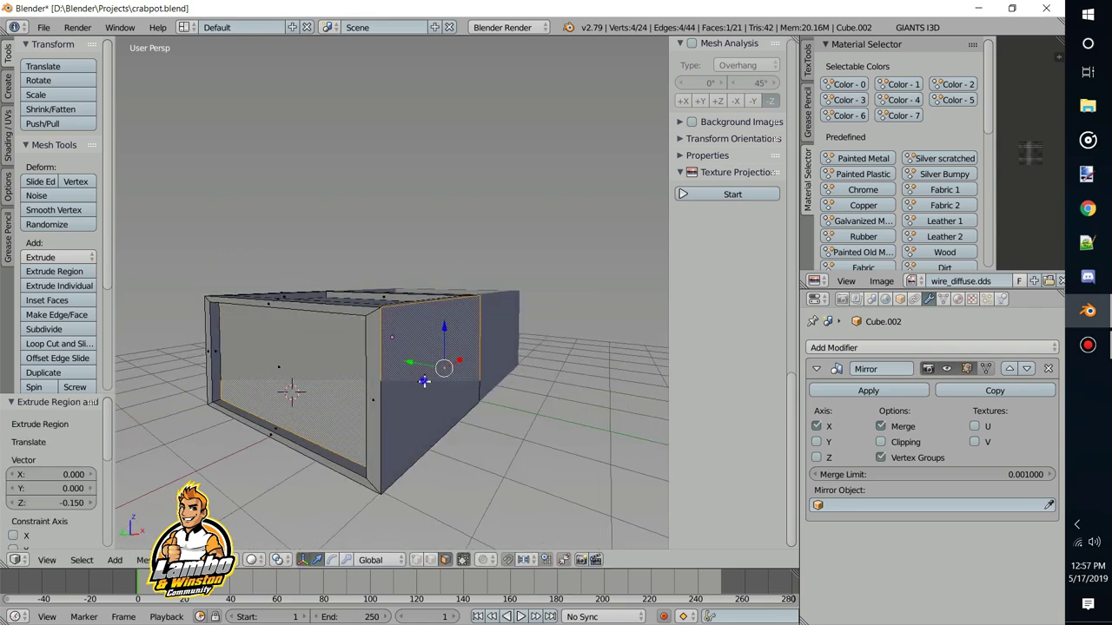
key("i")
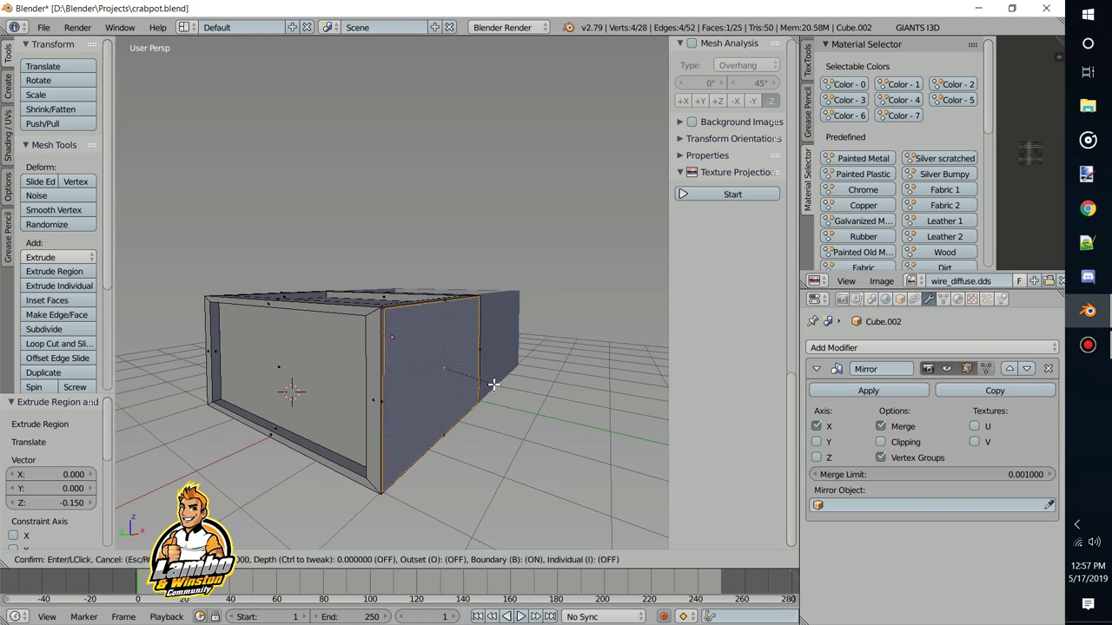
type(".")
key("Return")
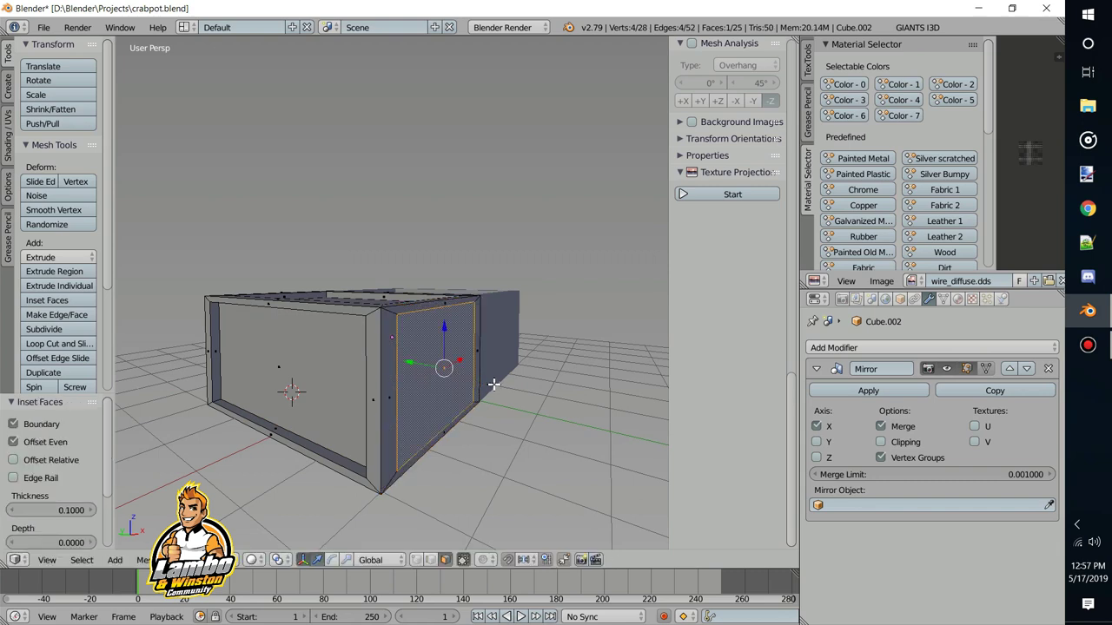
key("e")
type("-.1")
key("Return")
Inset the opposite side face of the half-box by 0.1 and extrude it inward by -0.1
middle_click_drag(398, 379, 412, 403)
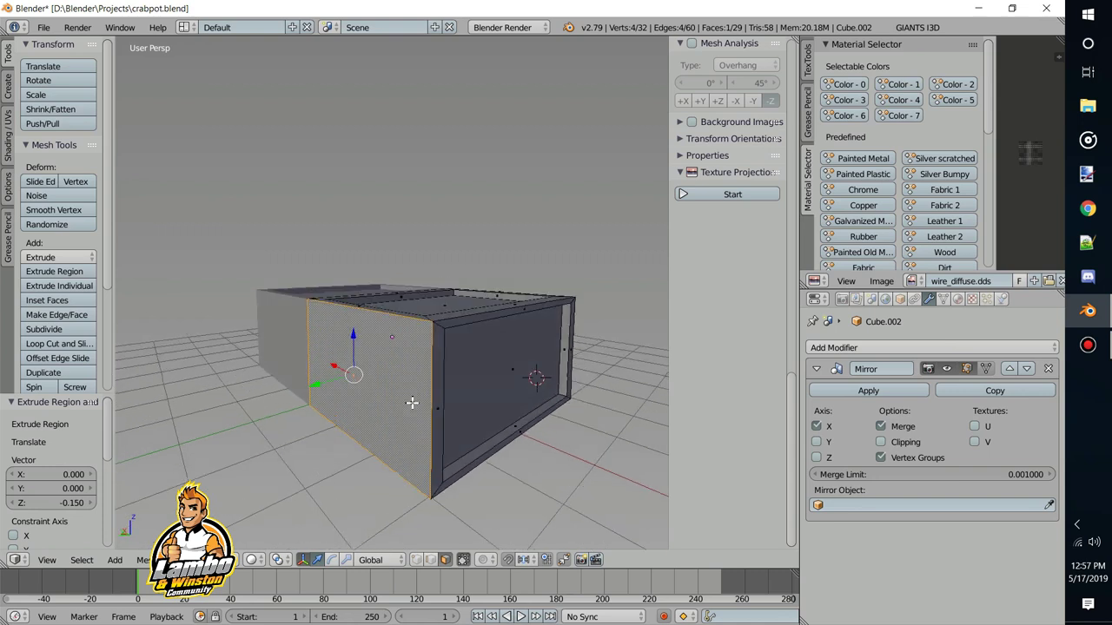
key("e")
key("i")
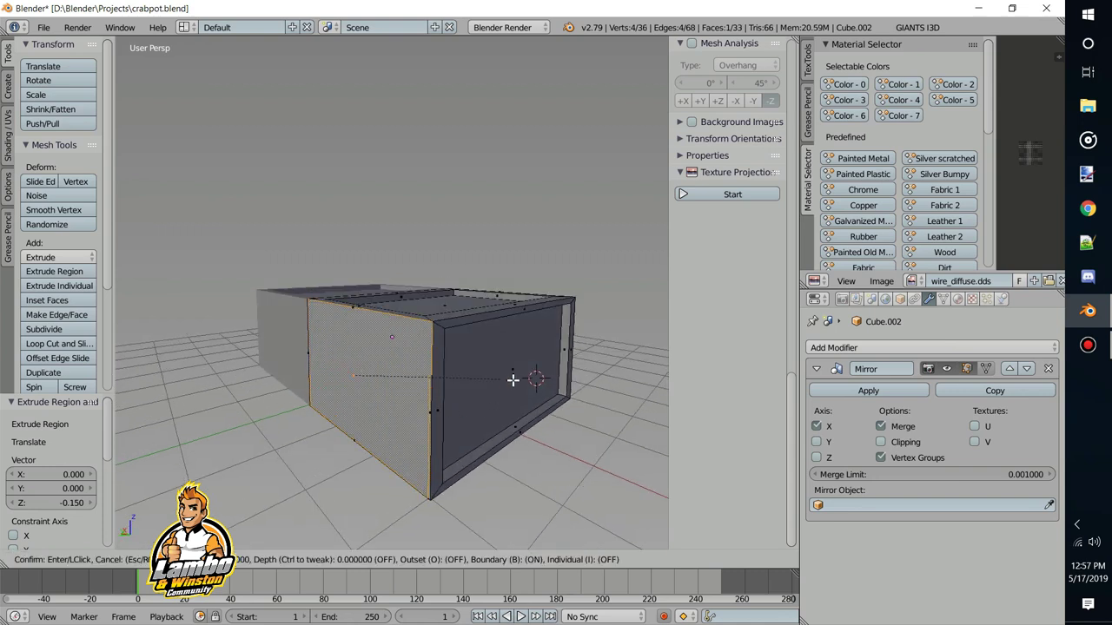
left_click(513, 380)
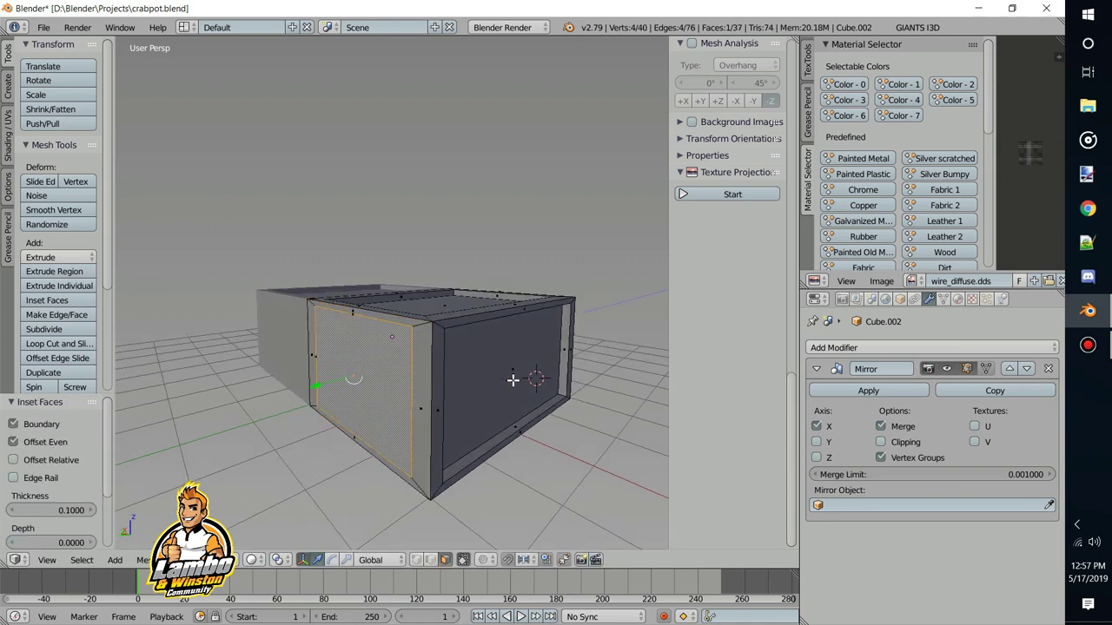
type("e-.1")
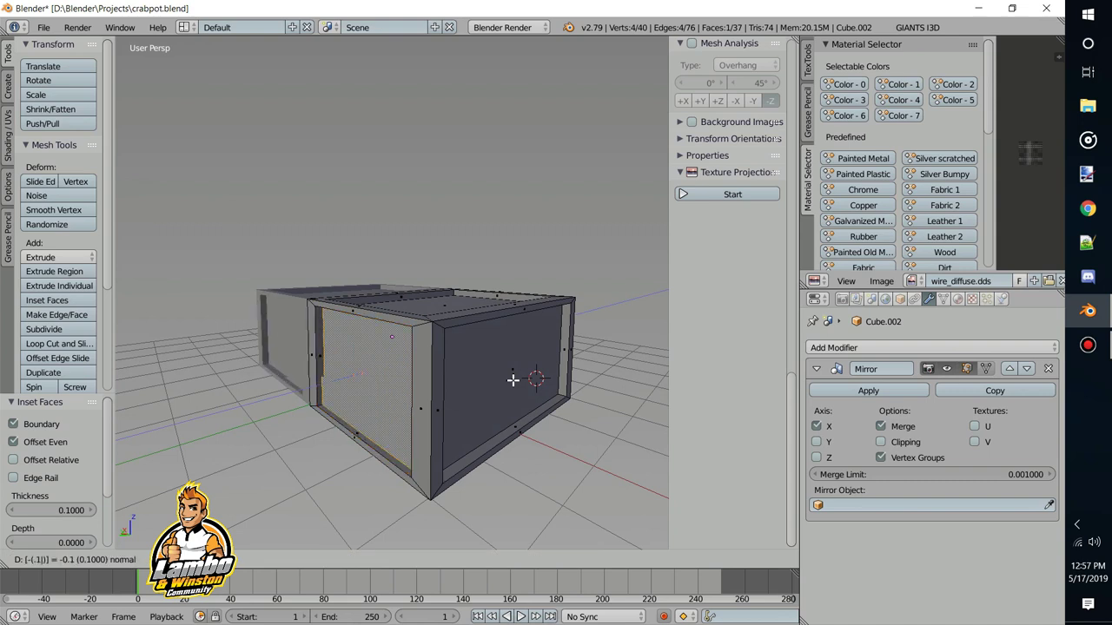
key("Return")
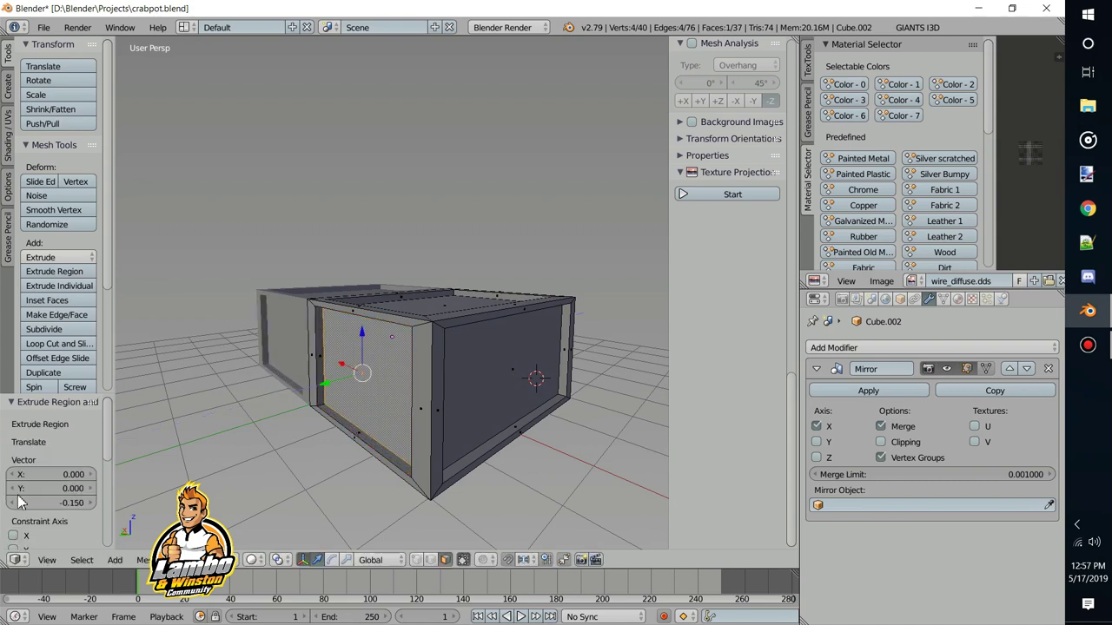
Try moving the recessed side face outward by about 0.14 along Y and undo the move
key("g")
key("y")
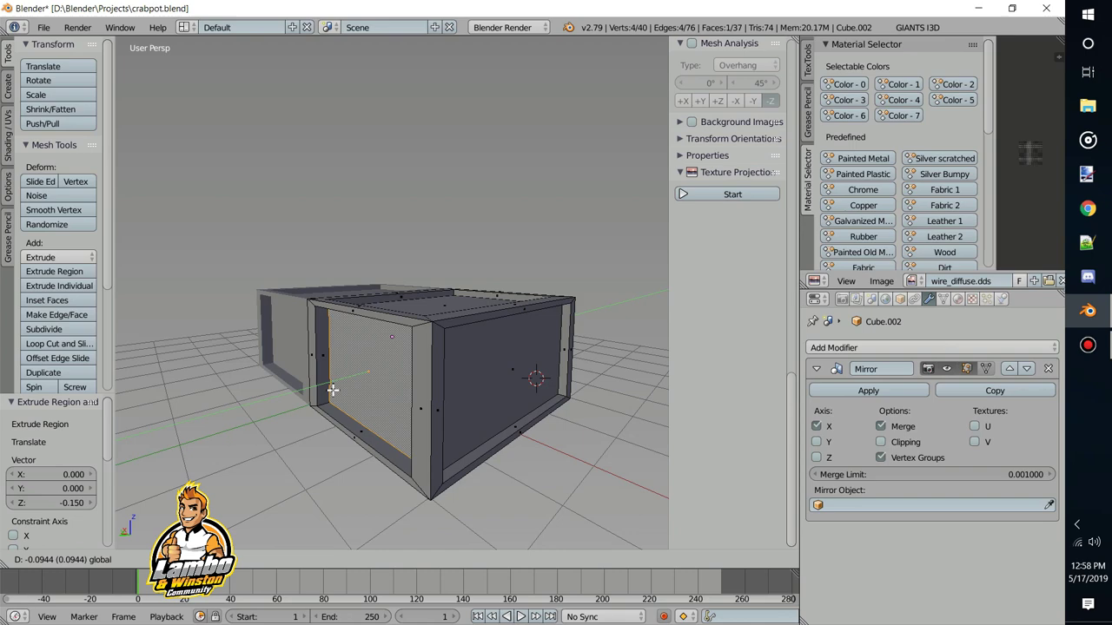
left_click(323, 414)
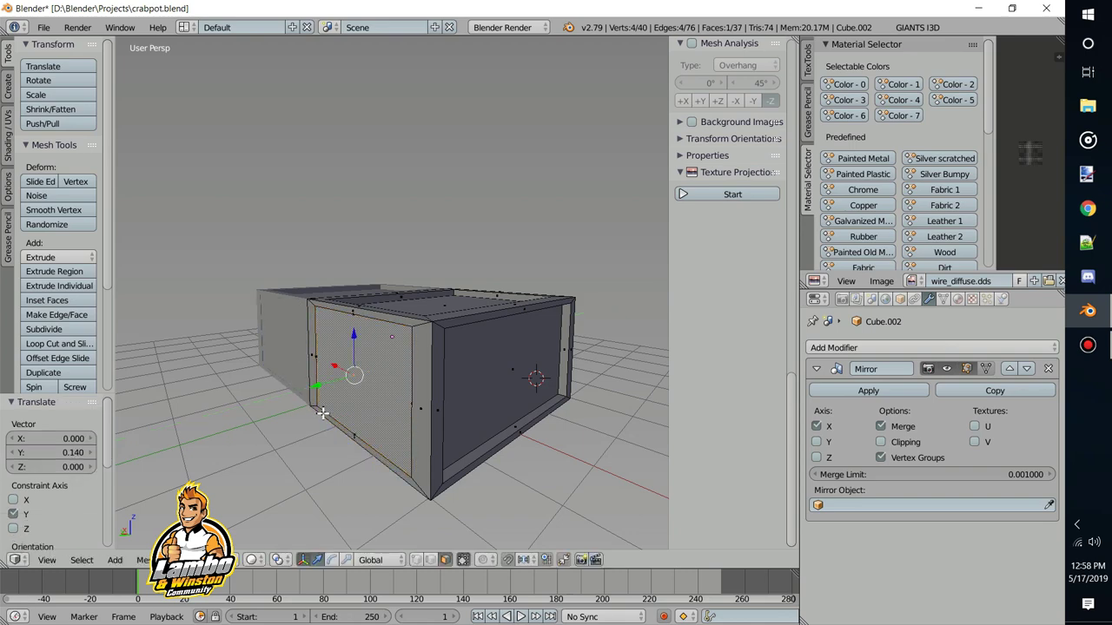
key("ctrl+z")
Separate the bottom face of the half-box into its own object
middle_click_drag(318, 344, 423, 351)
right_click(438, 358)
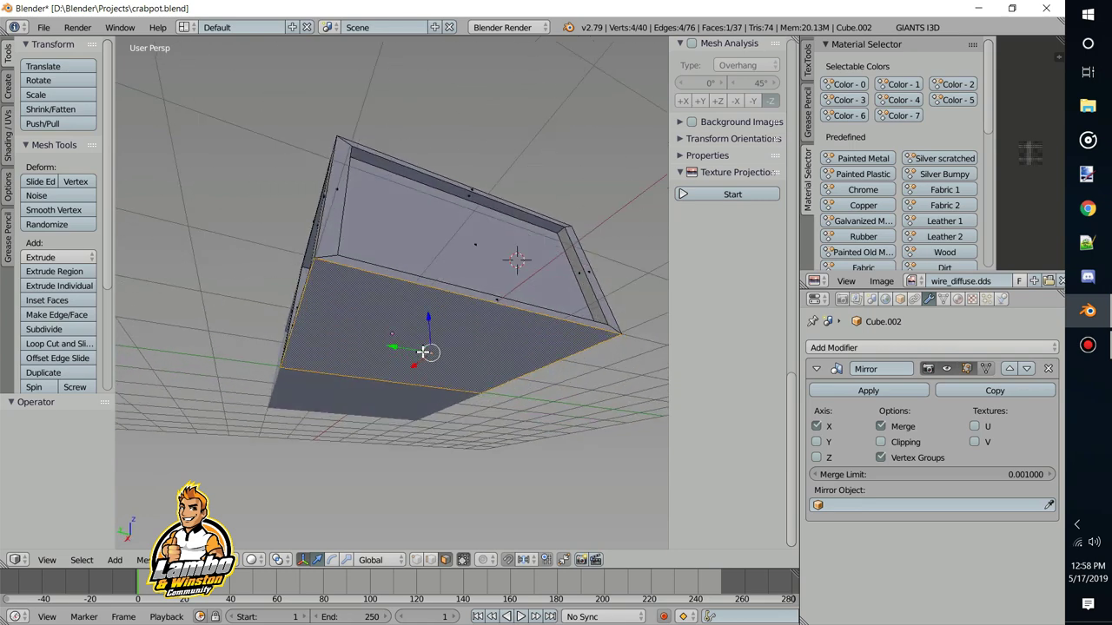
key("ctrl+r")
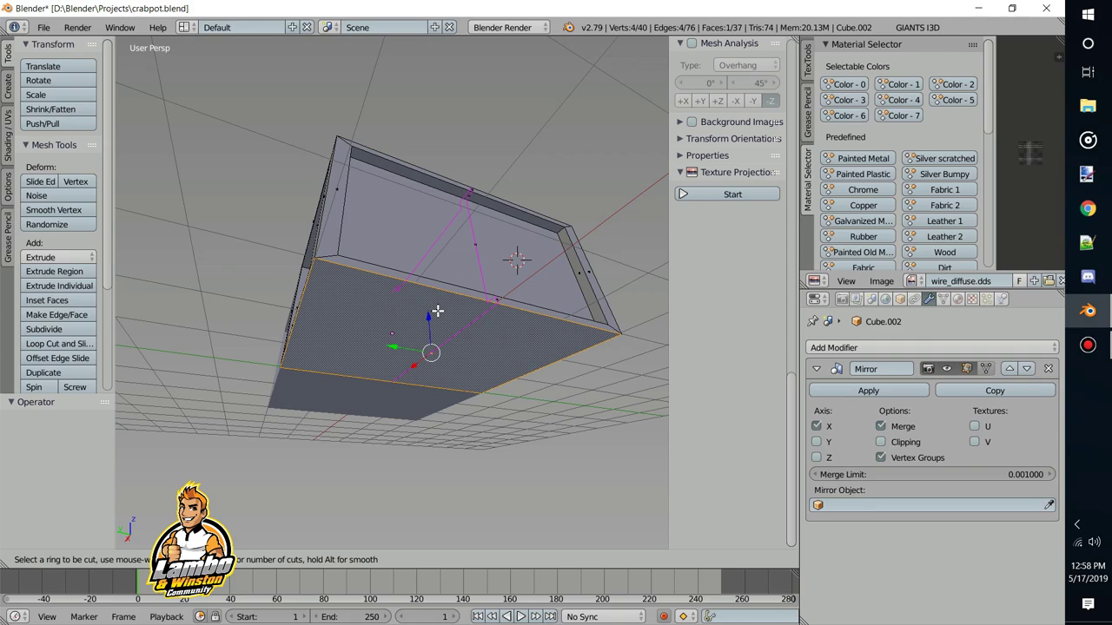
key("Escape")
mouse_move(450, 360)
middle_mouse_down()
mouse_move(472, 385)
mouse_move(436, 331)
mouse_move(448, 355)
middle_mouse_up()
mouse_move(441, 305)
middle_mouse_down()
mouse_move(442, 325)
mouse_move(504, 350)
mouse_move(451, 317)
middle_mouse_up()
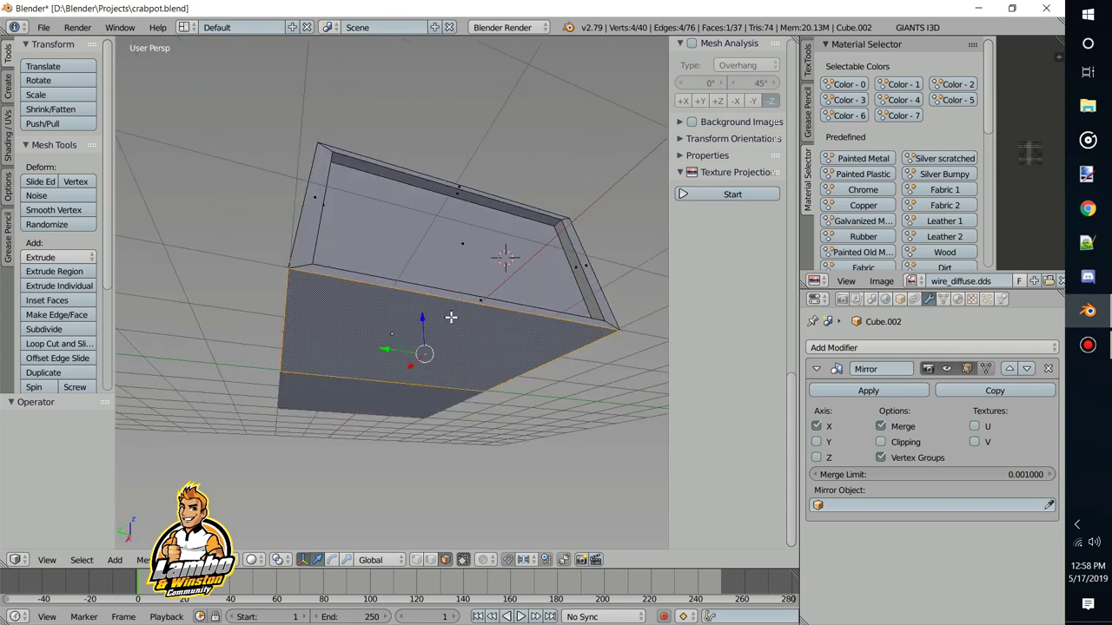
key("p")
left_click(439, 317)
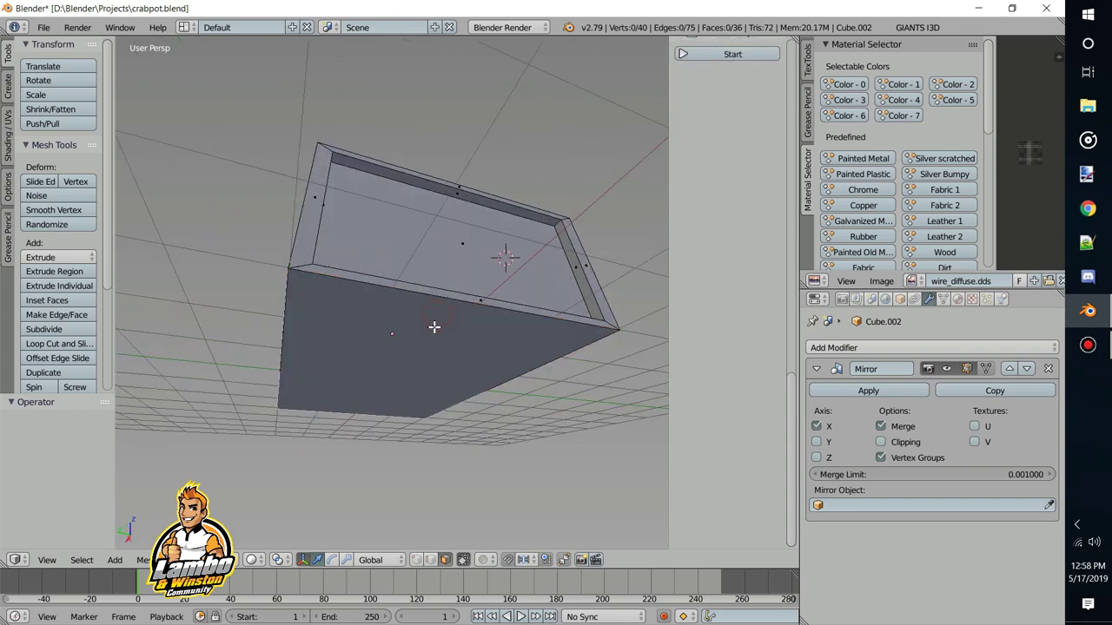
Open the separated bottom panel in Edit Mode and divide it into strips with six evenly spaced loop cuts
key("Tab")
right_click(422, 352)
key("Tab")
middle_click_drag(422, 355, 450, 359)
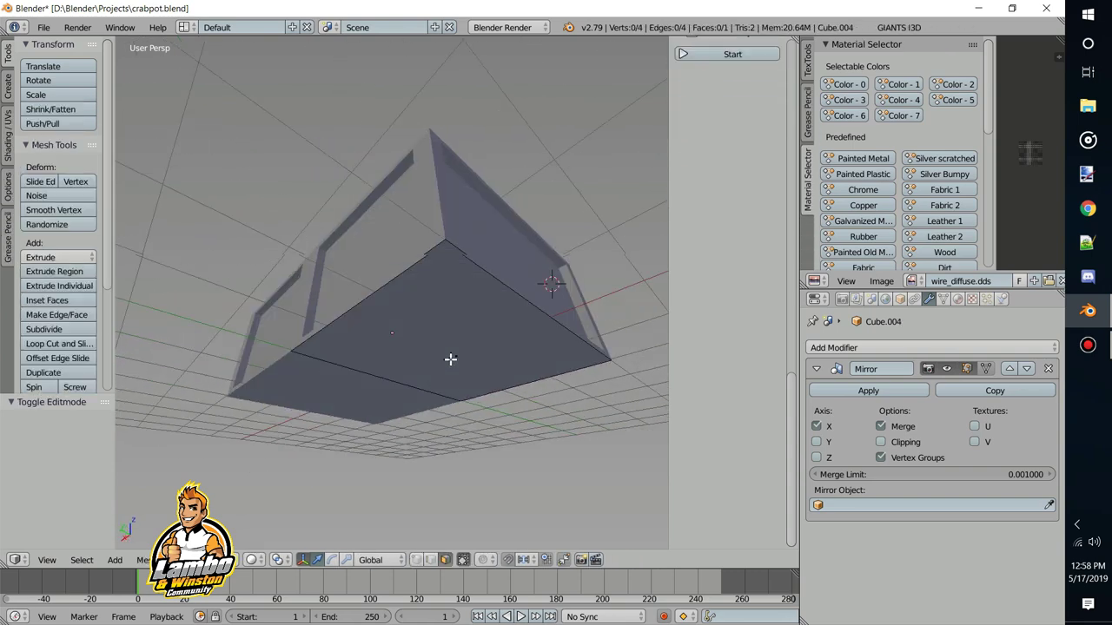
key("ctrl+r")
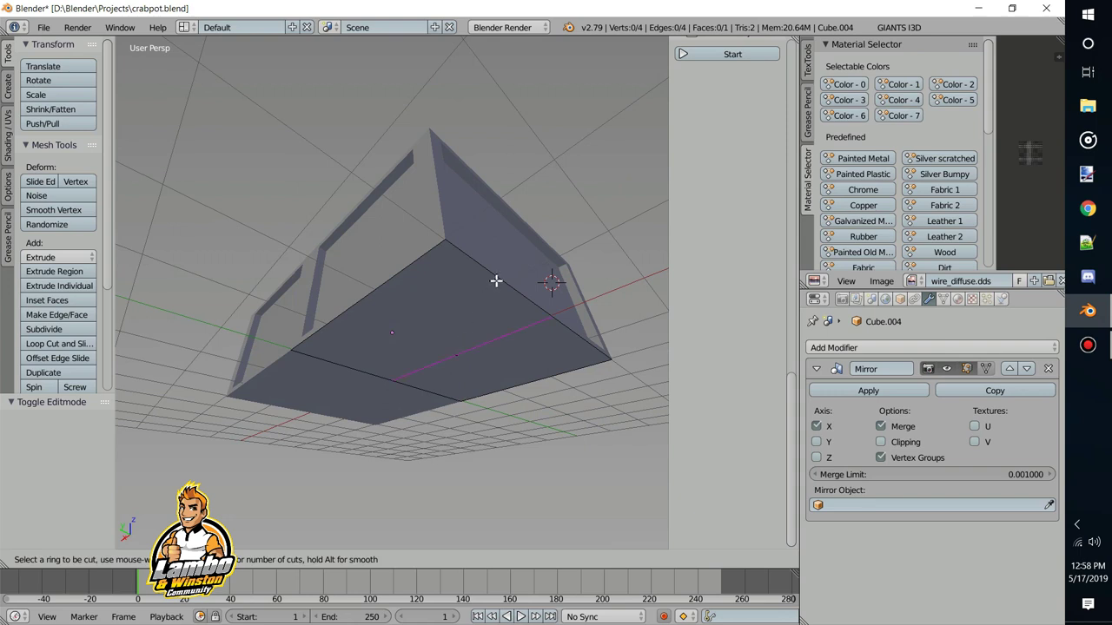
scroll(495, 280, "up", 1)
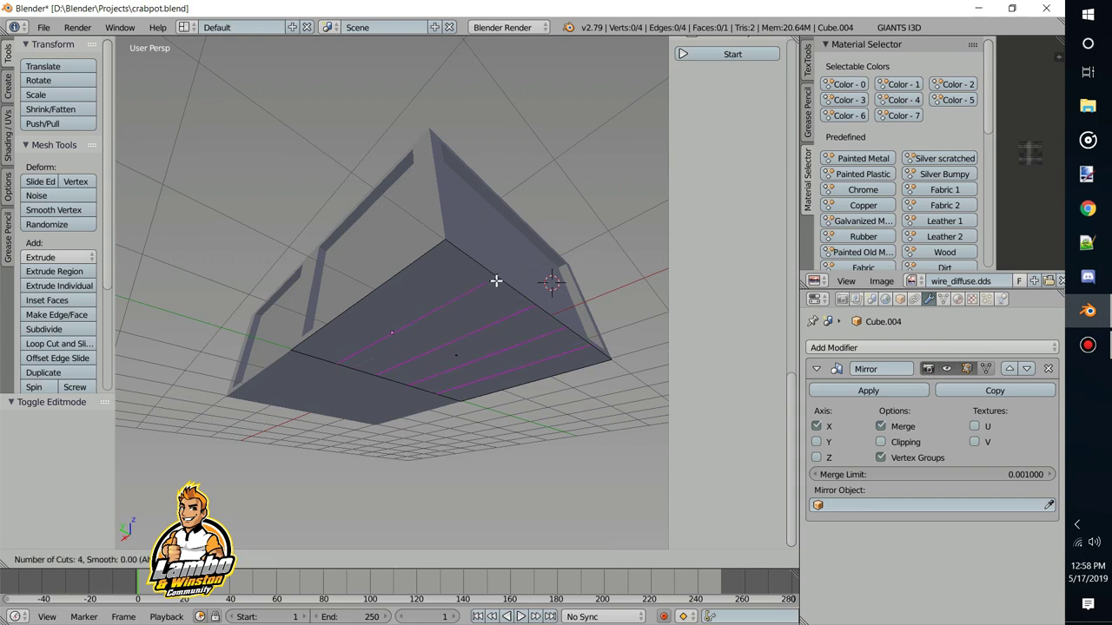
left_click(495, 280)
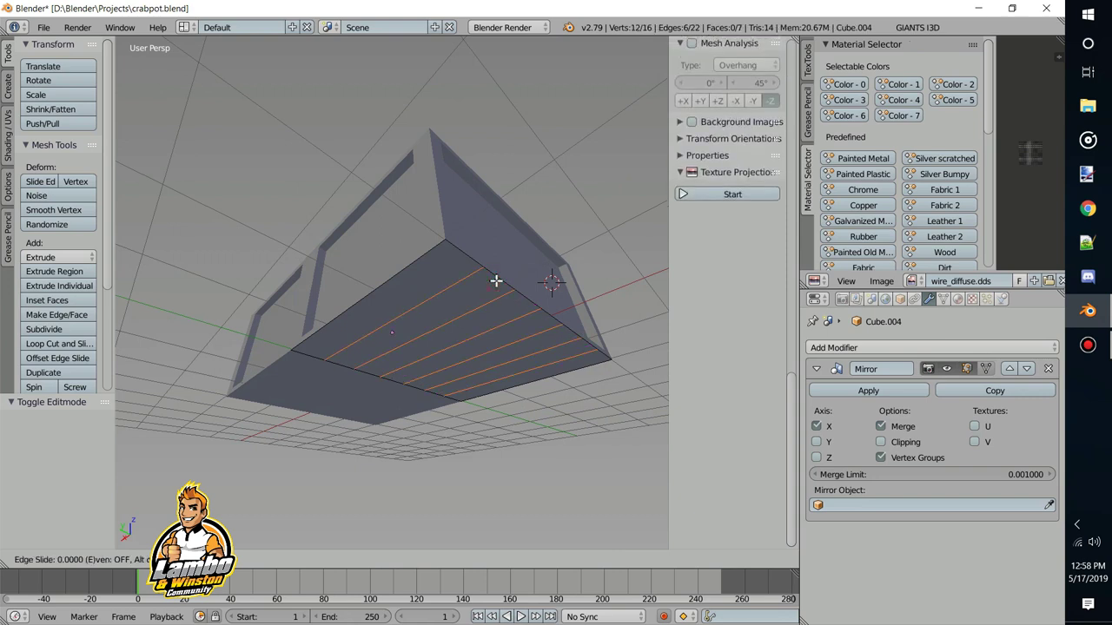
left_click(486, 293)
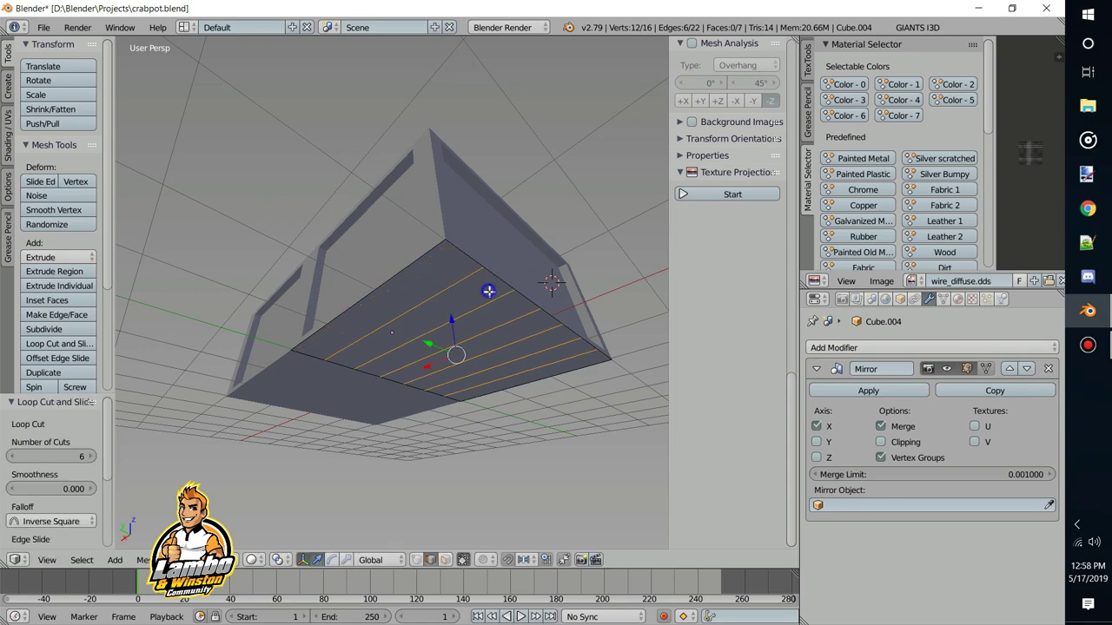
Select three alternate strips of the bottom panel in face mode and extrude them downward by about 0.22
key("ctrl+Tab")
left_click(489, 295)
right_click(429, 292)
middle_click_drag(495, 294, 432, 306)
right_click(341, 330)
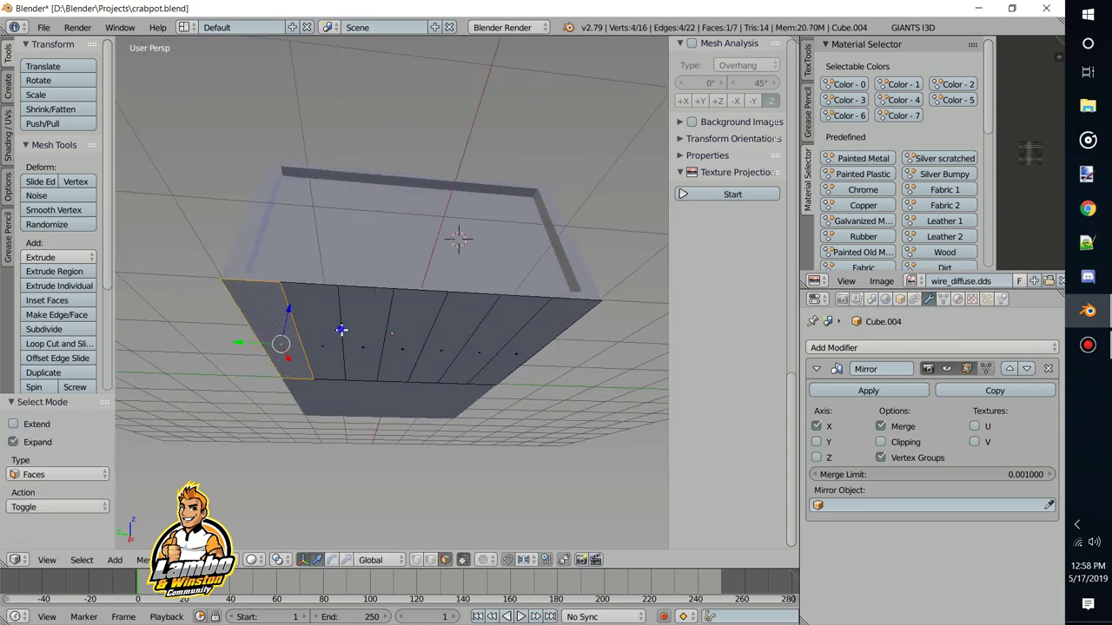
right_click(427, 333, "shift")
right_click(494, 335, "shift")
middle_click_drag(494, 335, 463, 338)
key("e")
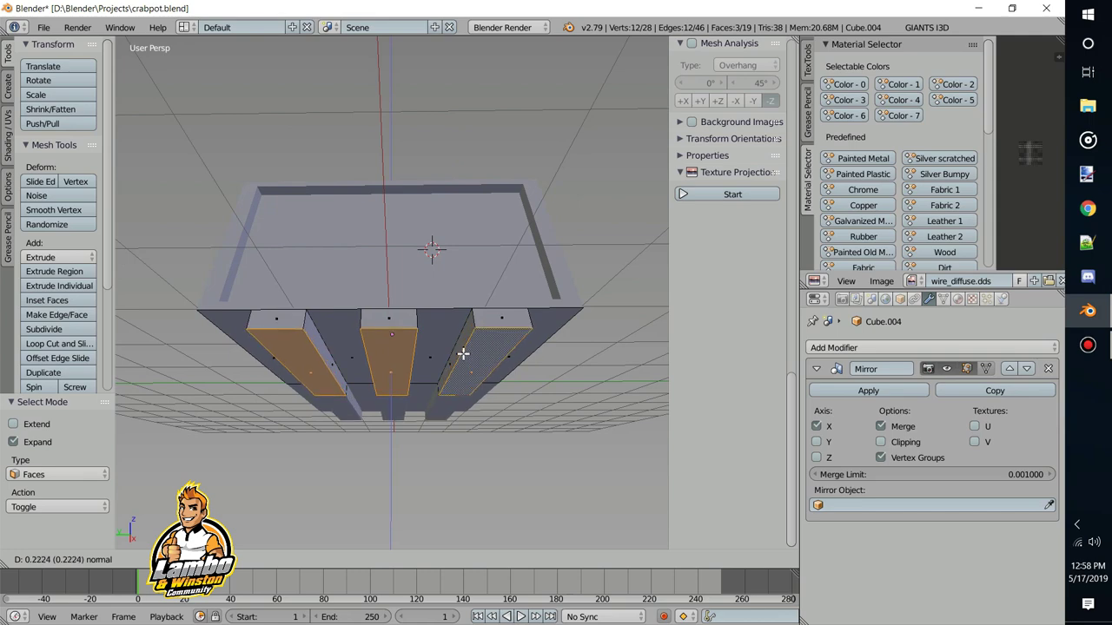
left_click(463, 352)
Separate the box's four recessed panels, on the top, the end and both sides, from the surrounding frame
middle_click_drag(462, 353, 437, 291)
scroll(483, 296, "up", 4)
key("Tab")
scroll(463, 325, "up", 1)
key("Tab")
right_click(455, 422)
right_click(477, 341, "shift")
right_click(486, 439, "shift")
middle_click_drag(487, 439, 504, 402)
right_click(405, 373, "shift")
key("p")
left_click(502, 405)
Open the remaining crate frame in Edit Mode and select all its faces
middle_click_drag(388, 397, 441, 422)
key("Tab")
right_click(440, 418)
key("Tab")
key("Tab")
right_click(434, 397)
key("Tab")
key("a")
middle_click_drag(405, 394, 381, 394)
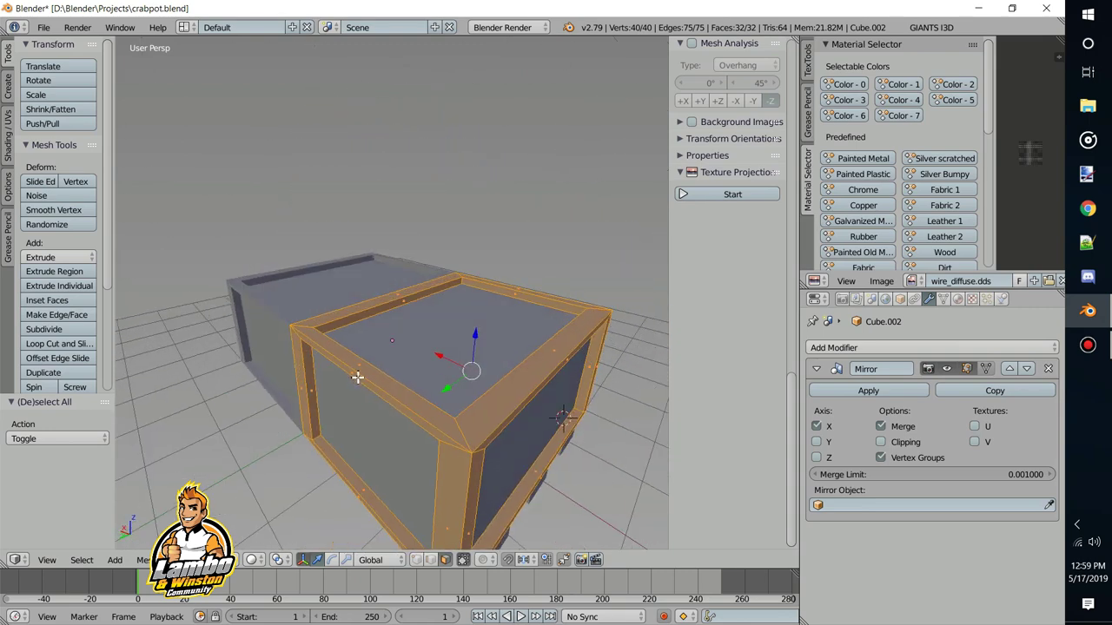
Unwrap the frame's faces and replace that layout with a Smart UV Project mapping at the default settings
key("u")
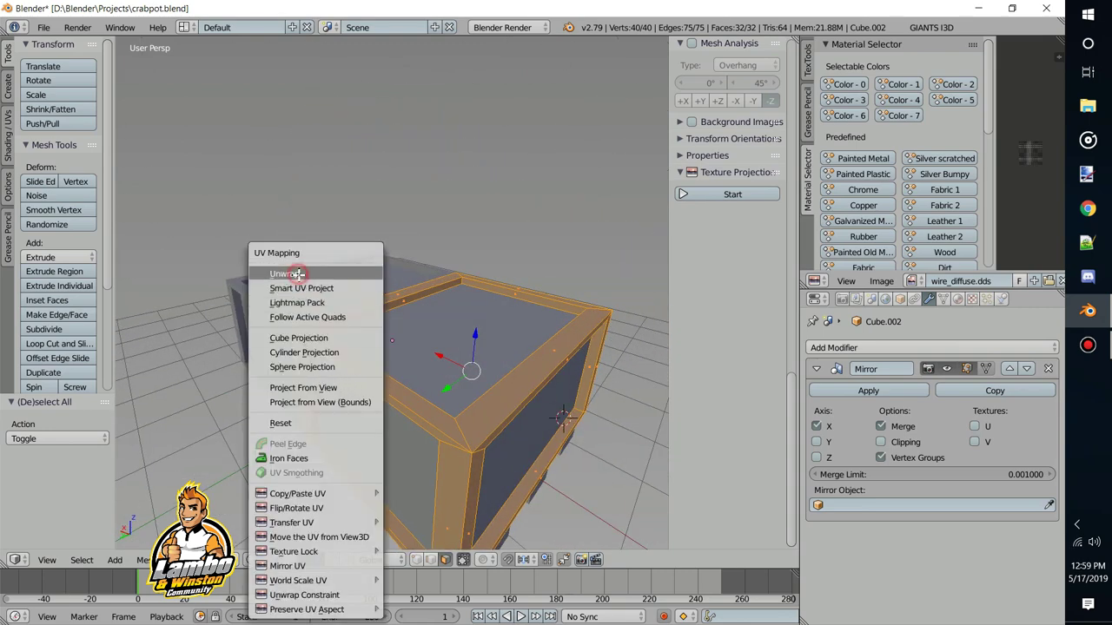
left_click(286, 274)
key("u")
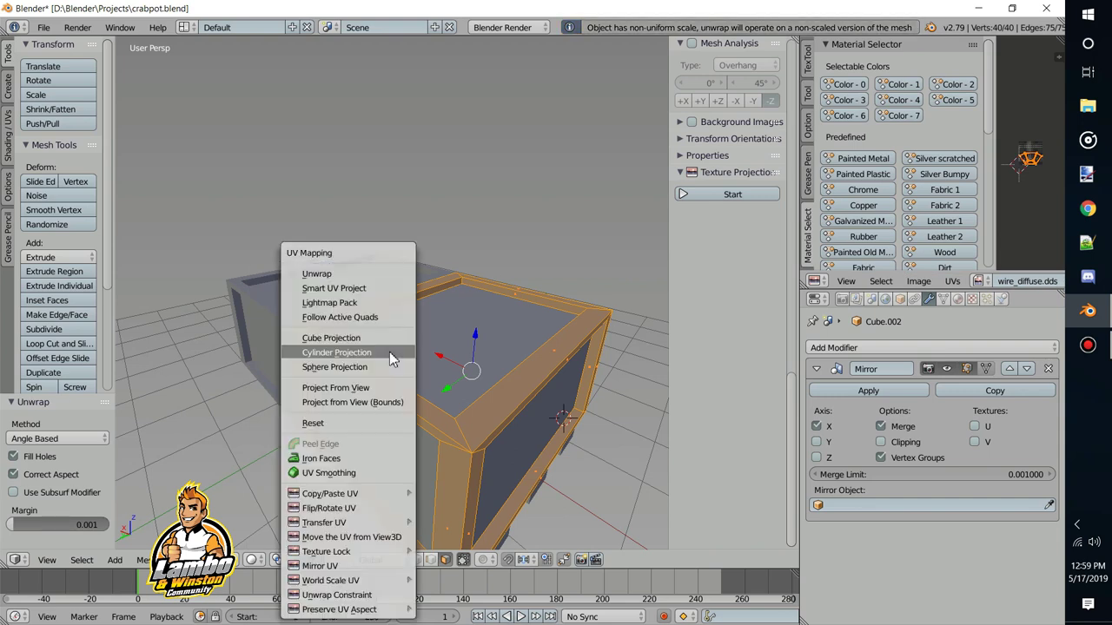
key("s")
key("Return")
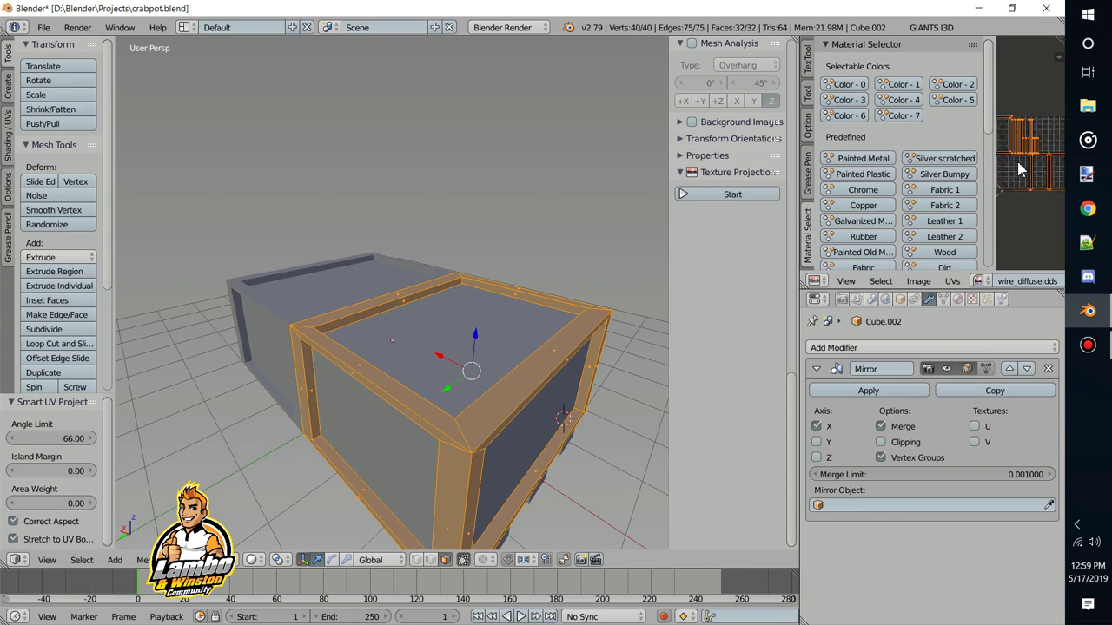
Unlink the wire_diffuse.dds image from the UV editor
scroll(990, 270, "down", 2)
scroll(1018, 281, "down", 4)
left_click(1049, 281)
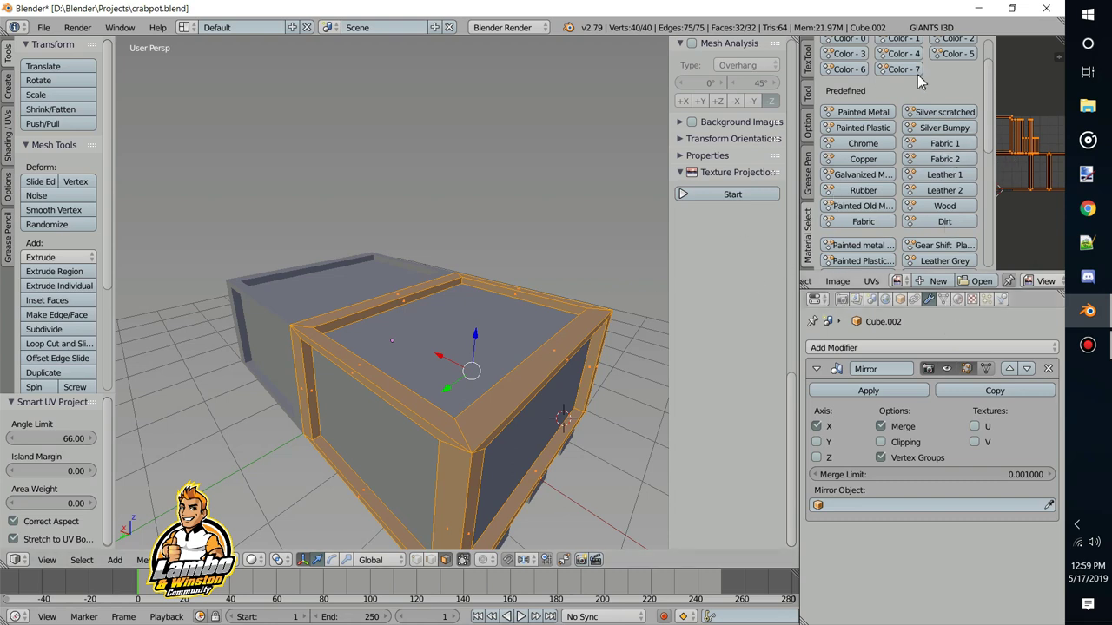
Assign the predefined Silver scratched material to the selected frame faces
scroll(912, 143, "up", 2)
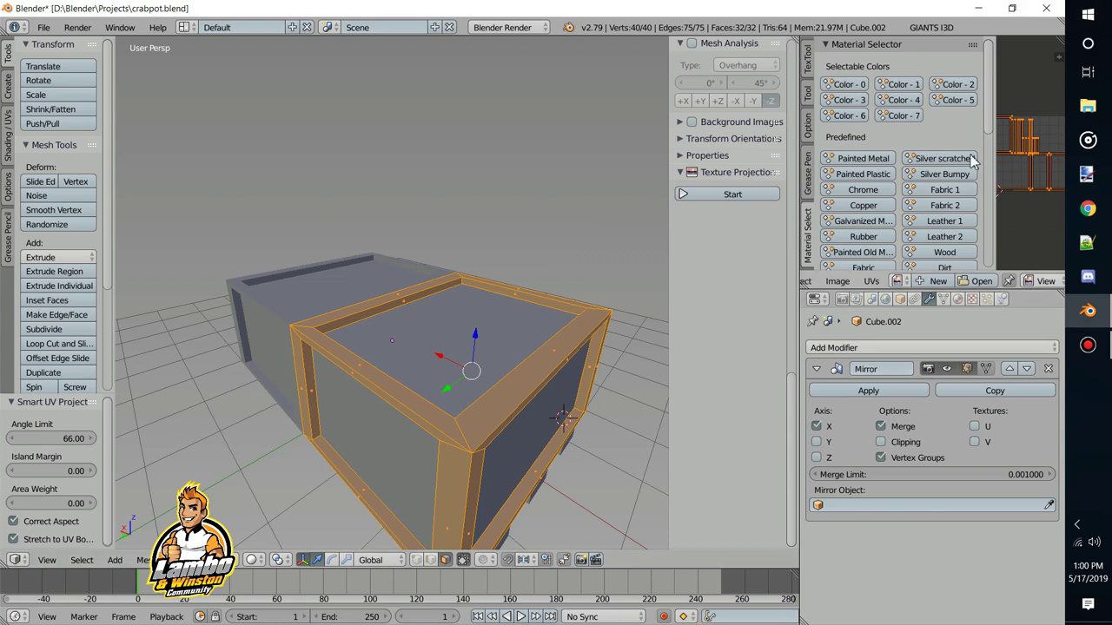
middle_click_drag(483, 453, 427, 449)
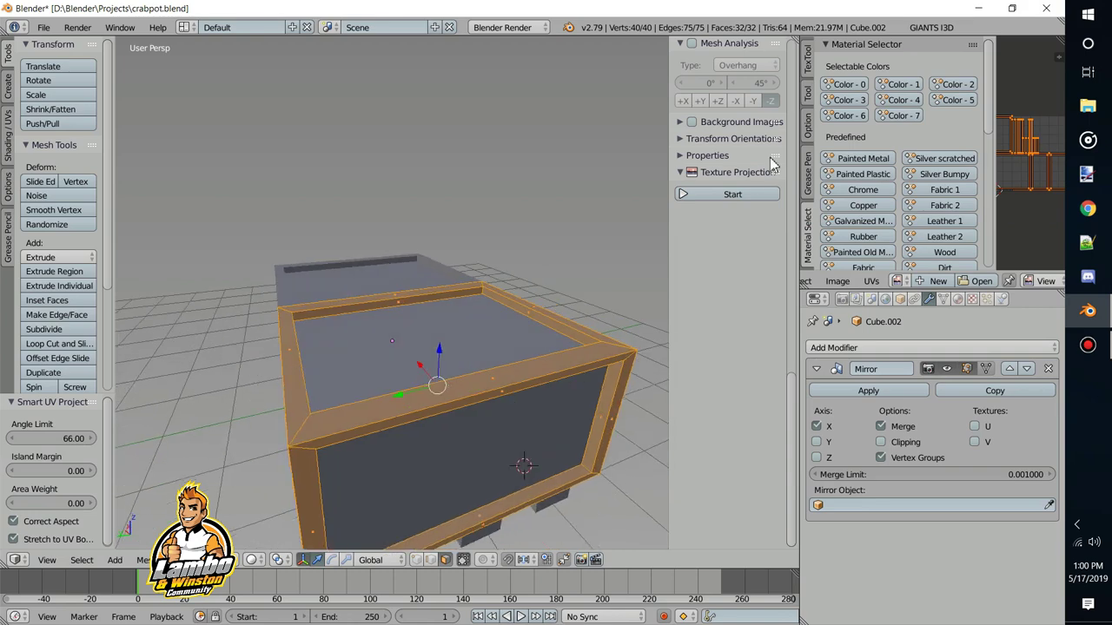
left_click(945, 162)
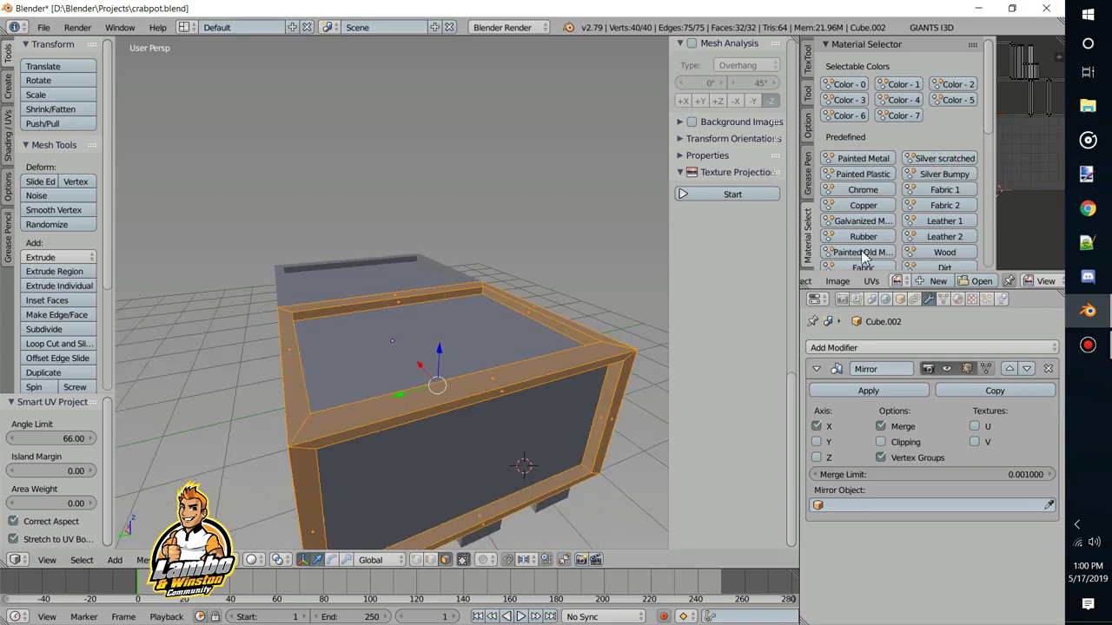
mouse_move(440, 368)
middle_mouse_down()
mouse_move(423, 383)
mouse_move(452, 343)
mouse_move(436, 363)
middle_mouse_up()
middle_click_drag(414, 321, 417, 315)
key("Tab")
key("Tab")
key("Tab")
key("Tab")
key("Tab")
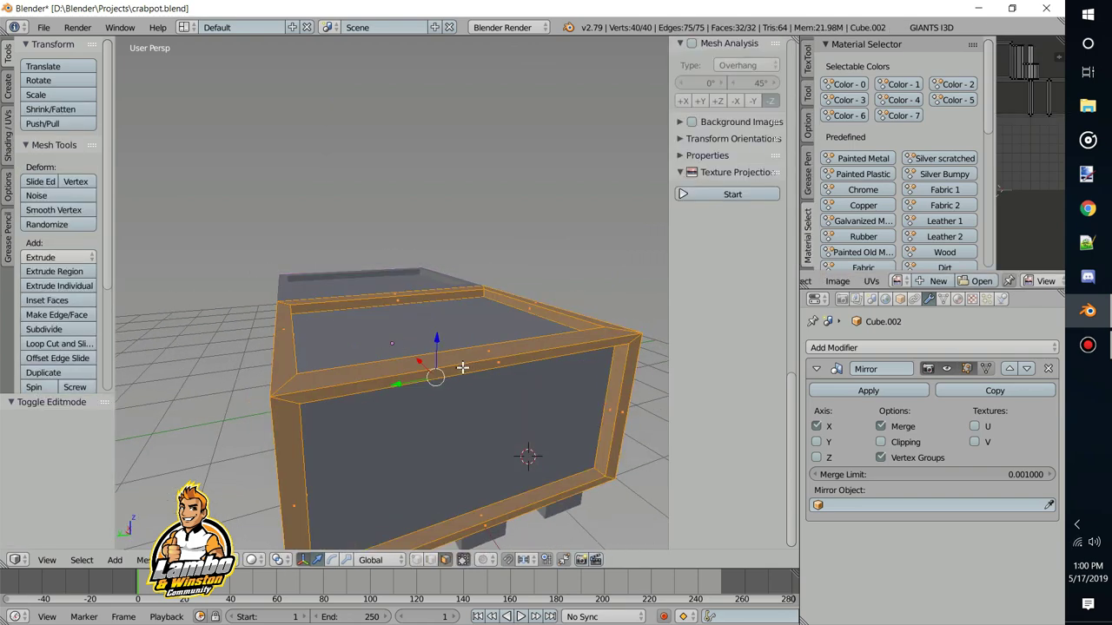
Open the recessed panels object in Edit Mode and select all its faces
right_click(412, 333)
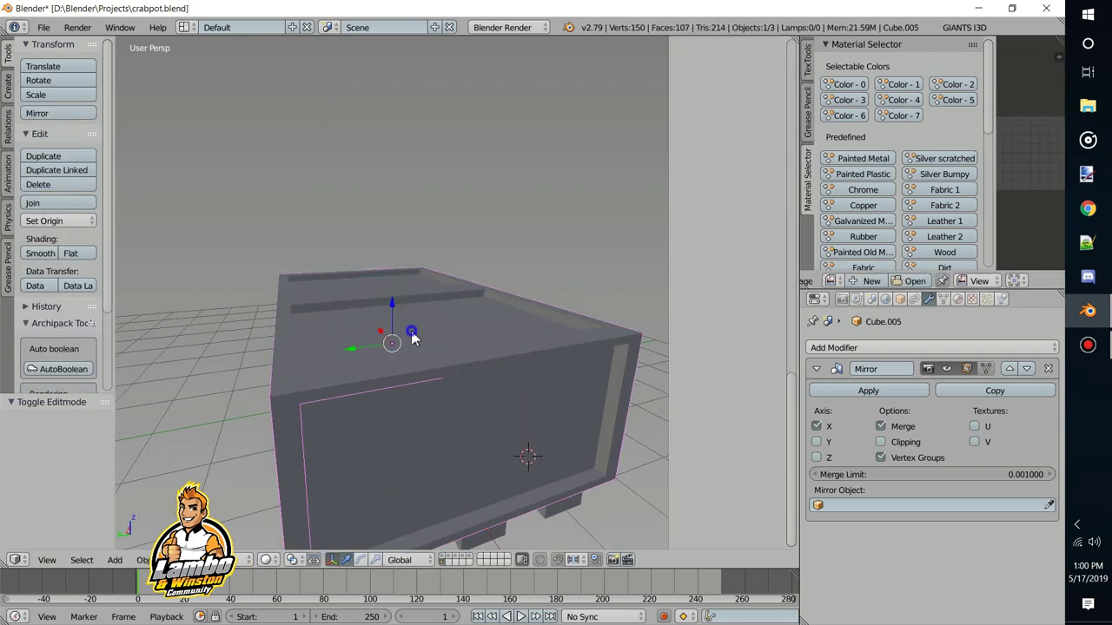
key("Tab")
key("a")
middle_click_drag(388, 360, 427, 383)
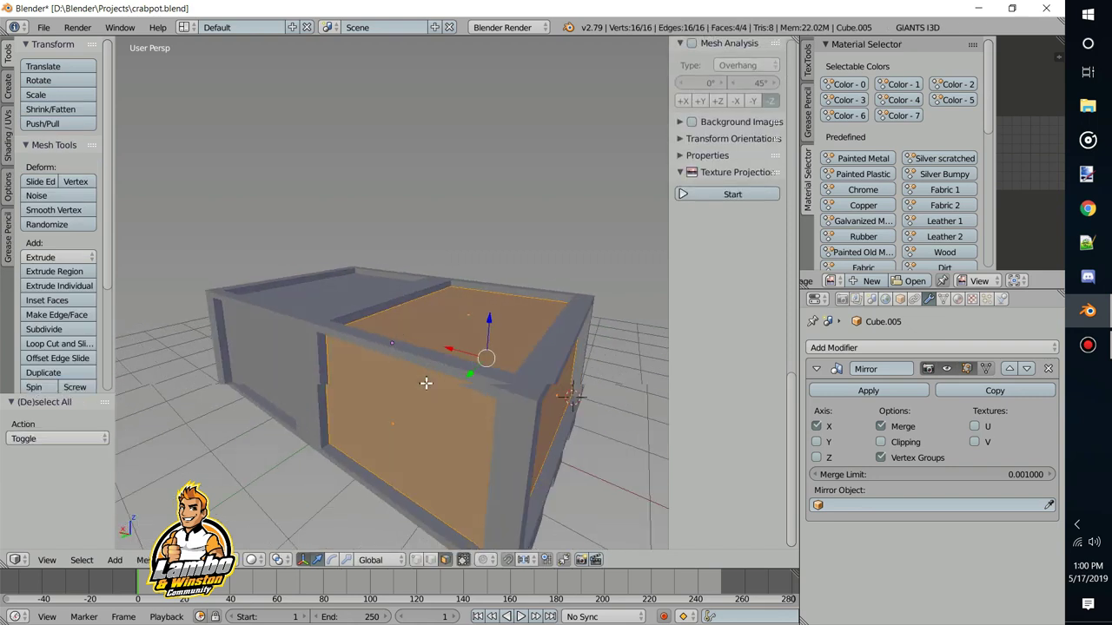
Try a Smart UV Project at the default settings on all panel faces, followed by an angle-based Unwrap
key("u")
key("s")
key("Return")
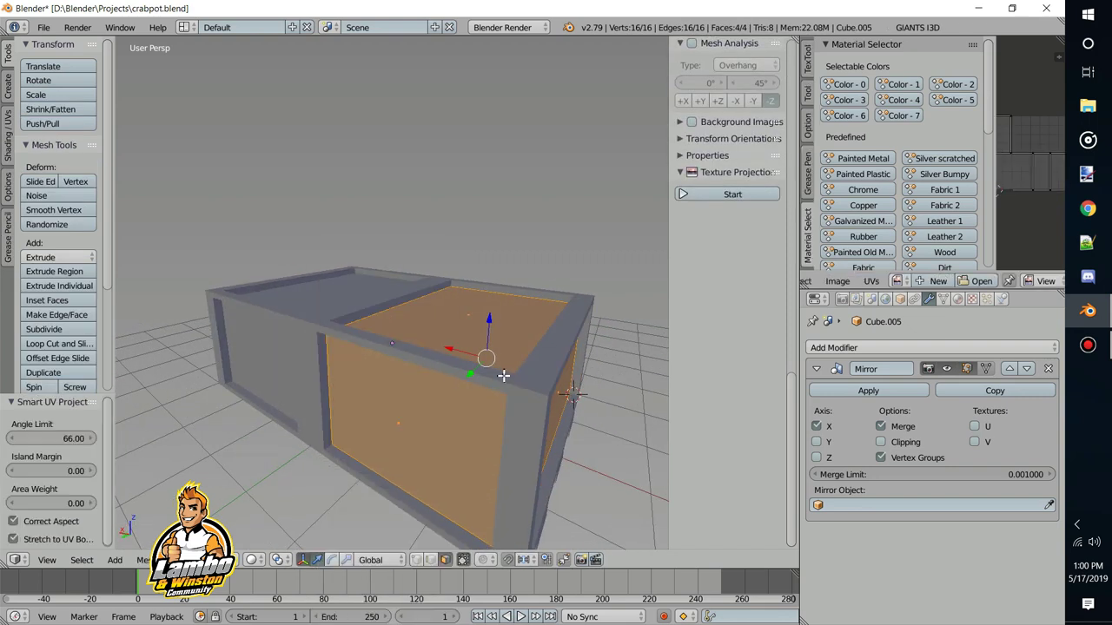
key("u")
left_click(463, 375)
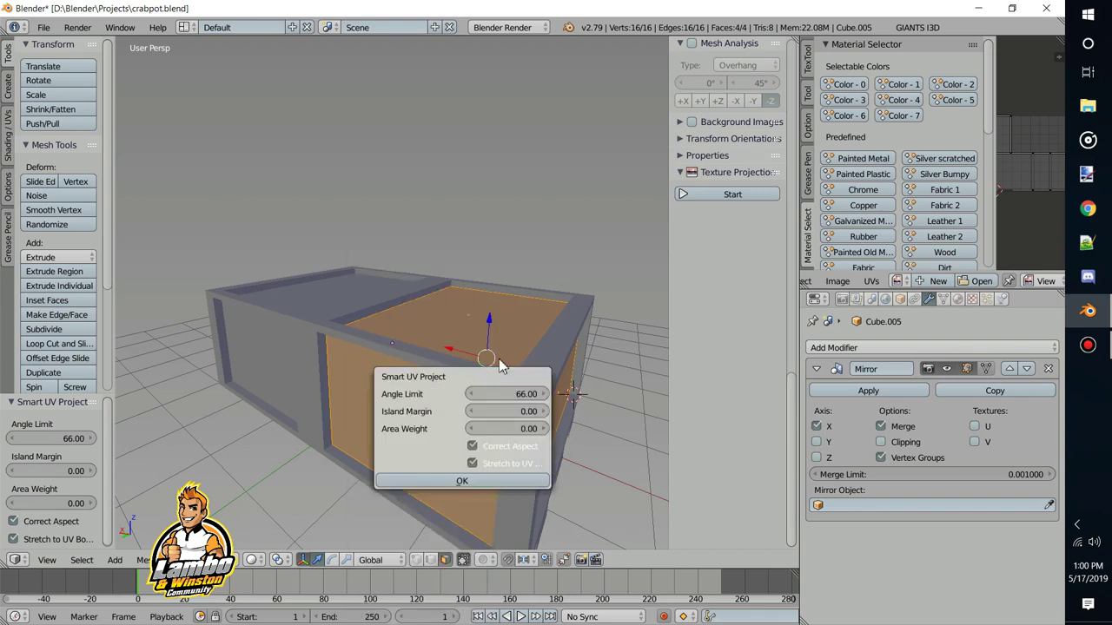
key("u")
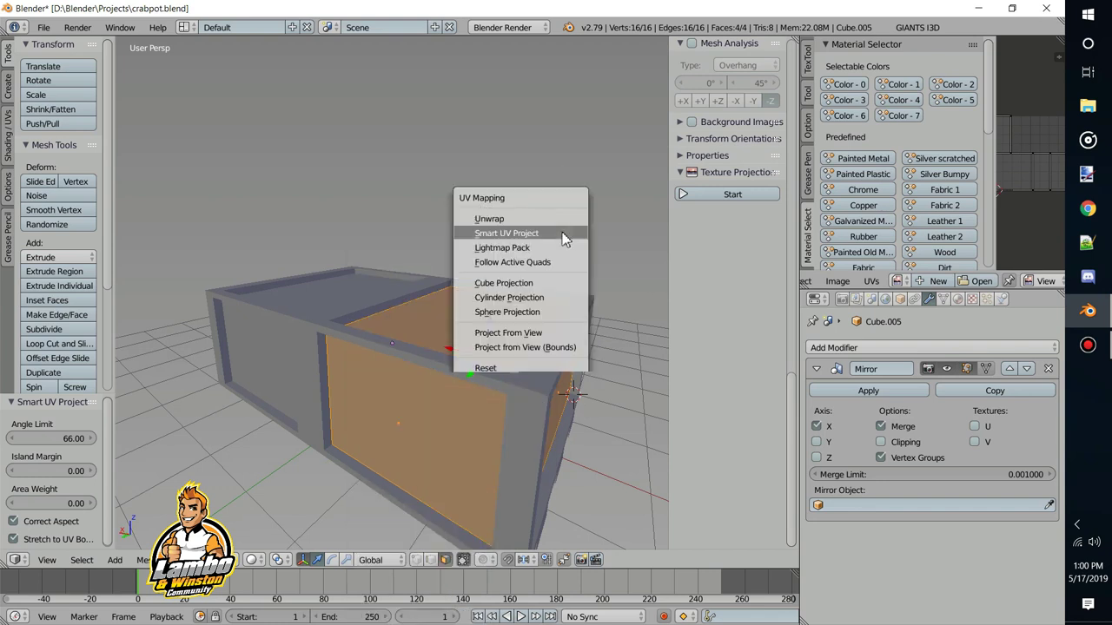
left_click(547, 219)
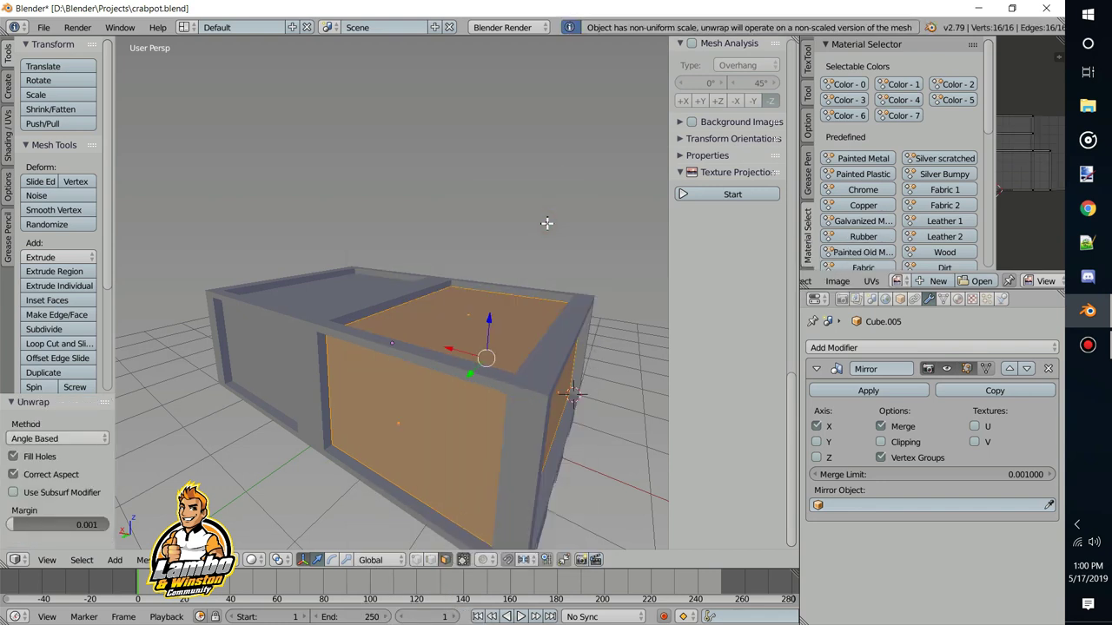
Map the top panel and the first long side panel as separate faces with Smart UV Project at the default settings
right_click(490, 333)
key("u")
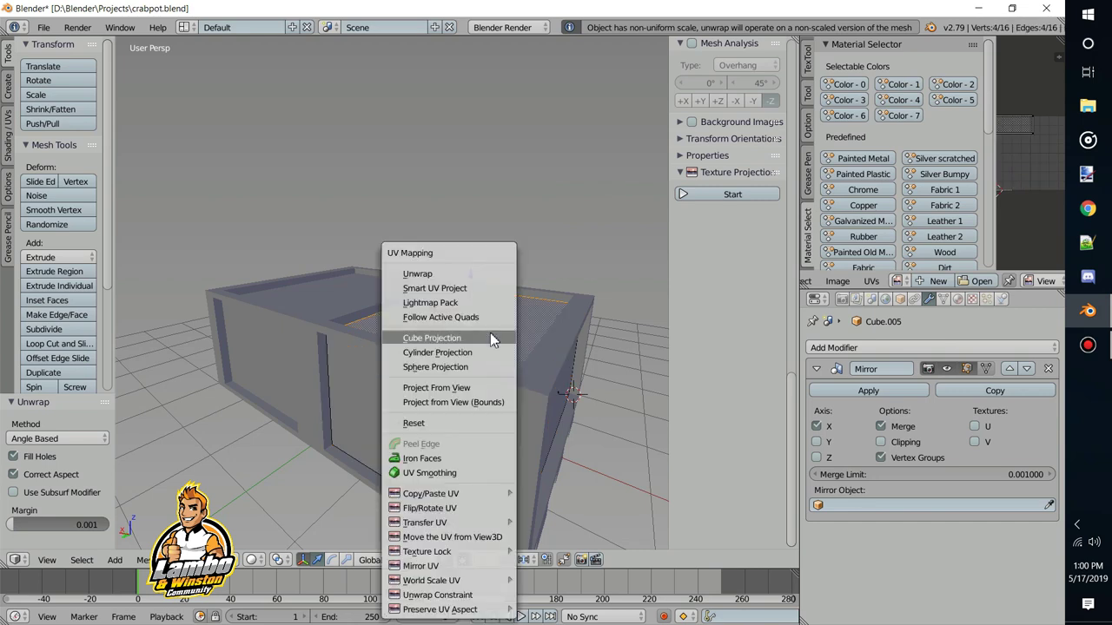
left_click(490, 333)
key("Return")
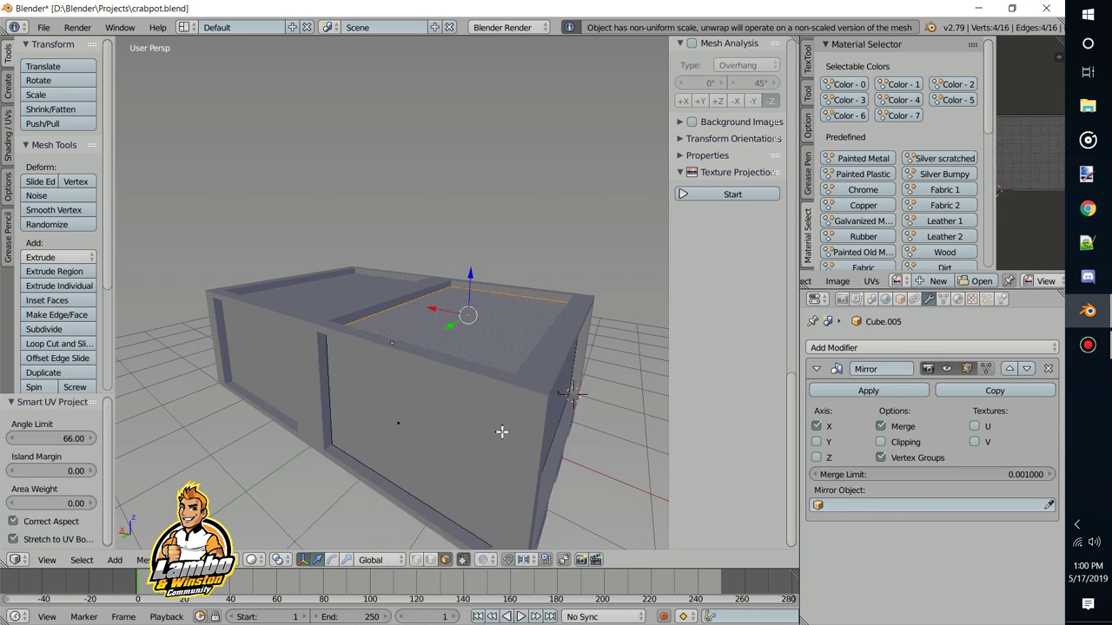
right_click(458, 433)
key("u")
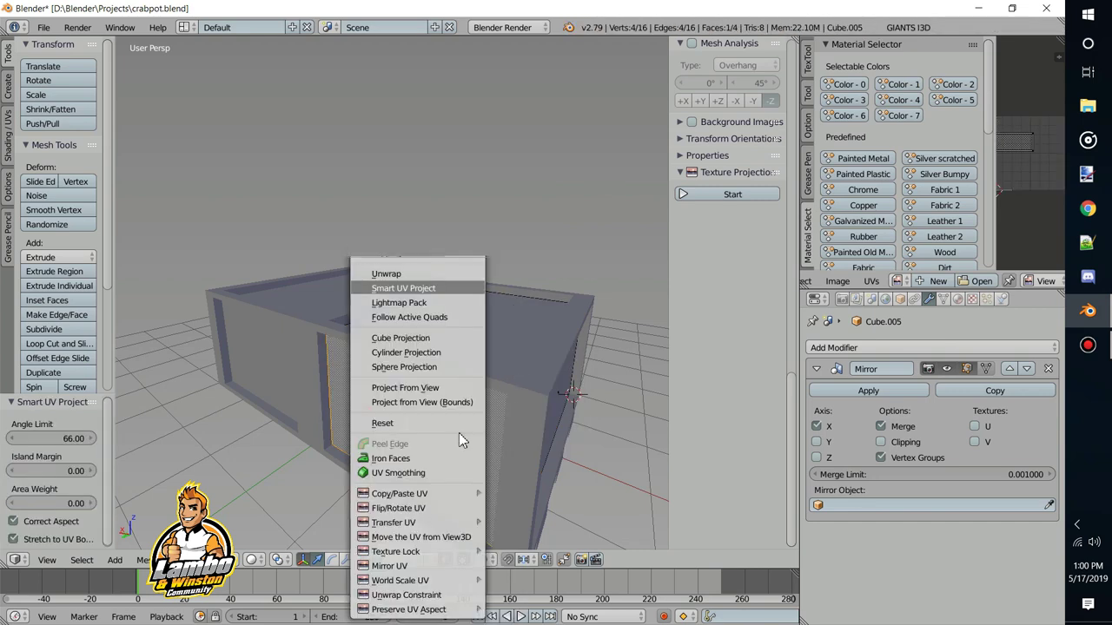
Map the end panel and the other side panel separately with Smart UV Project, and widen the visible UV layout area
middle_click_drag(459, 433, 479, 379)
right_click(518, 424)
key("u")
key("Return")
key("Return")
right_click(442, 393)
key("u")
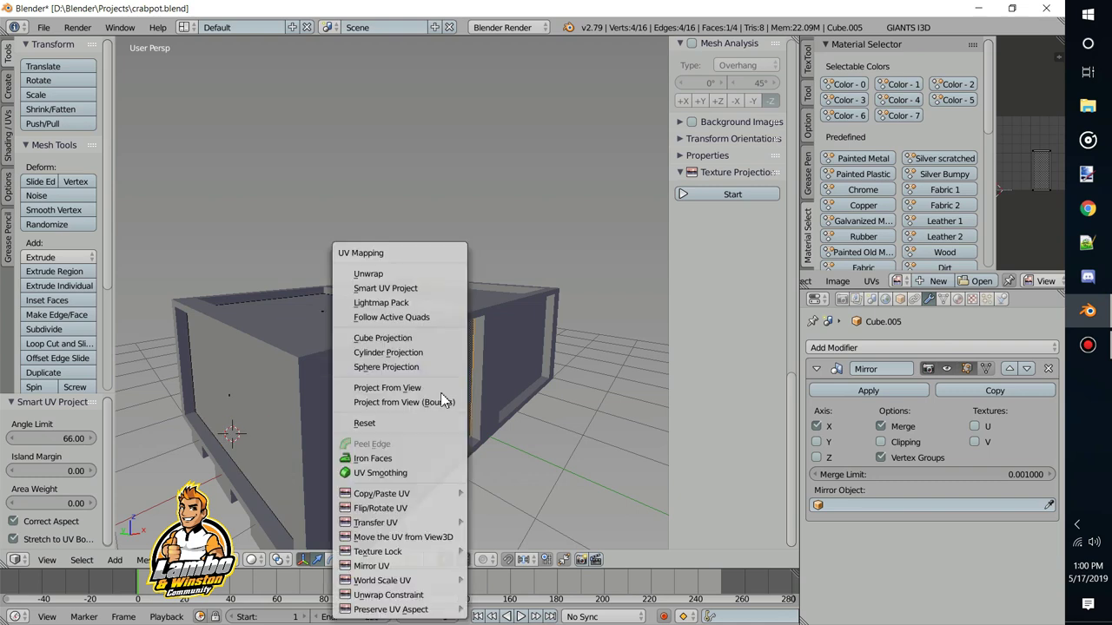
left_click(443, 401)
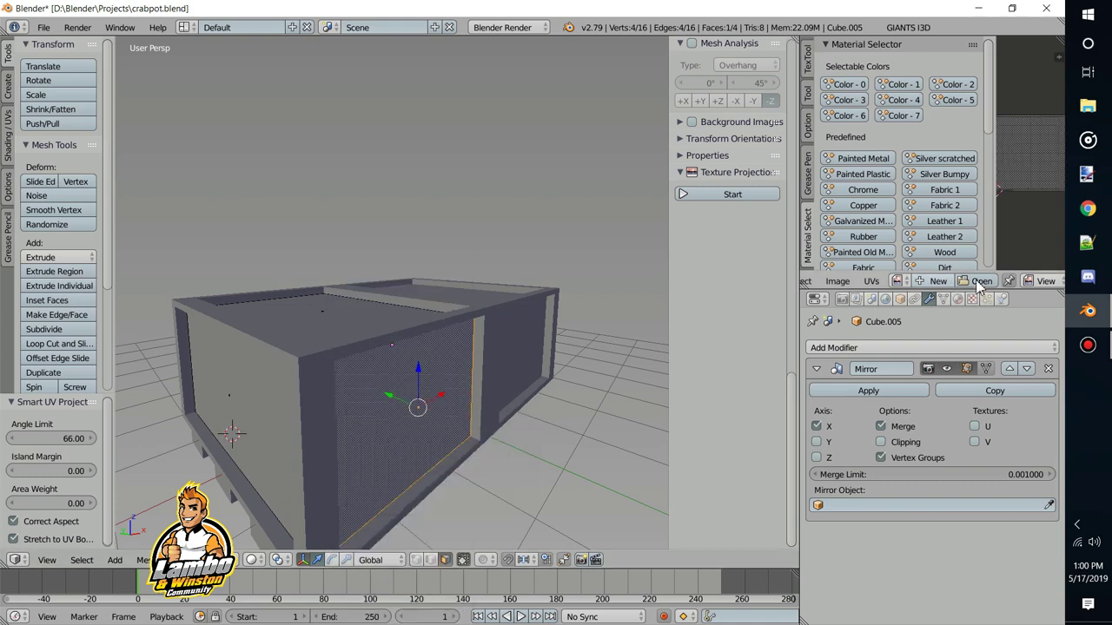
left_click_drag(996, 193, 905, 191)
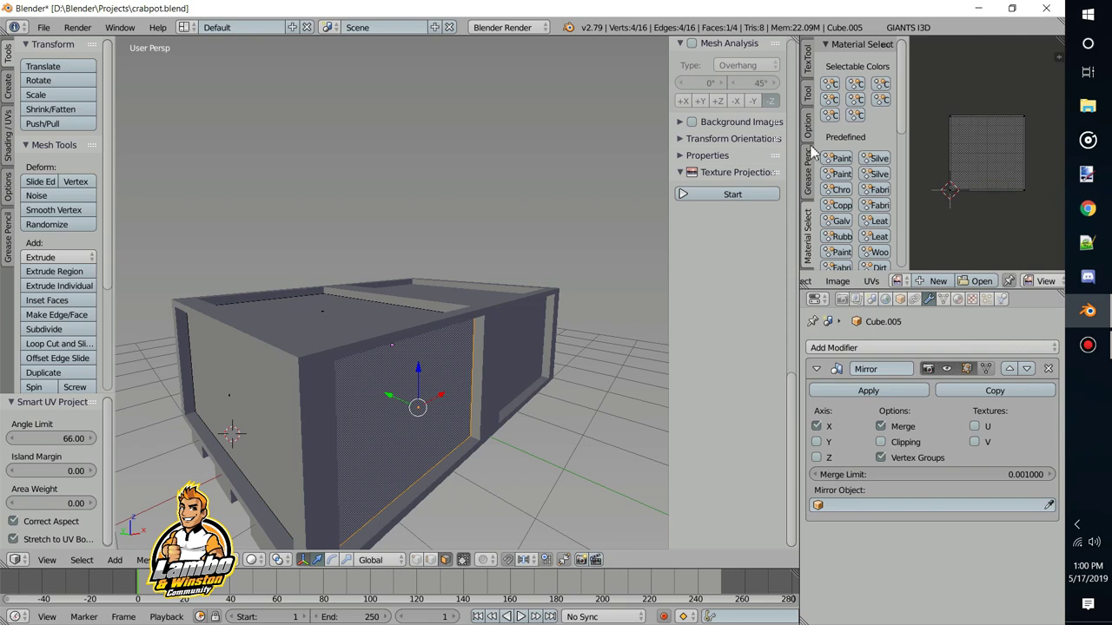
Inspect the recessed panels from several angles, comparing their appearance in Object Mode and Edit Mode
middle_click_drag(477, 319, 361, 396)
key("Tab")
middle_click_drag(454, 340, 398, 363)
key("Tab")
key("Tab")
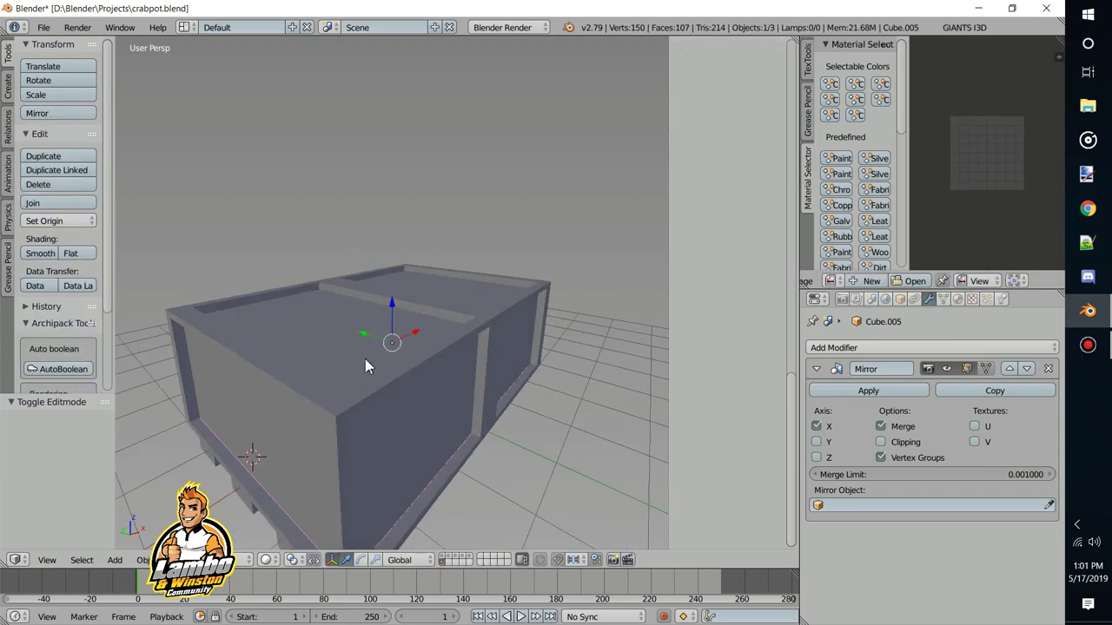
key("Tab")
key("a")
key("a")
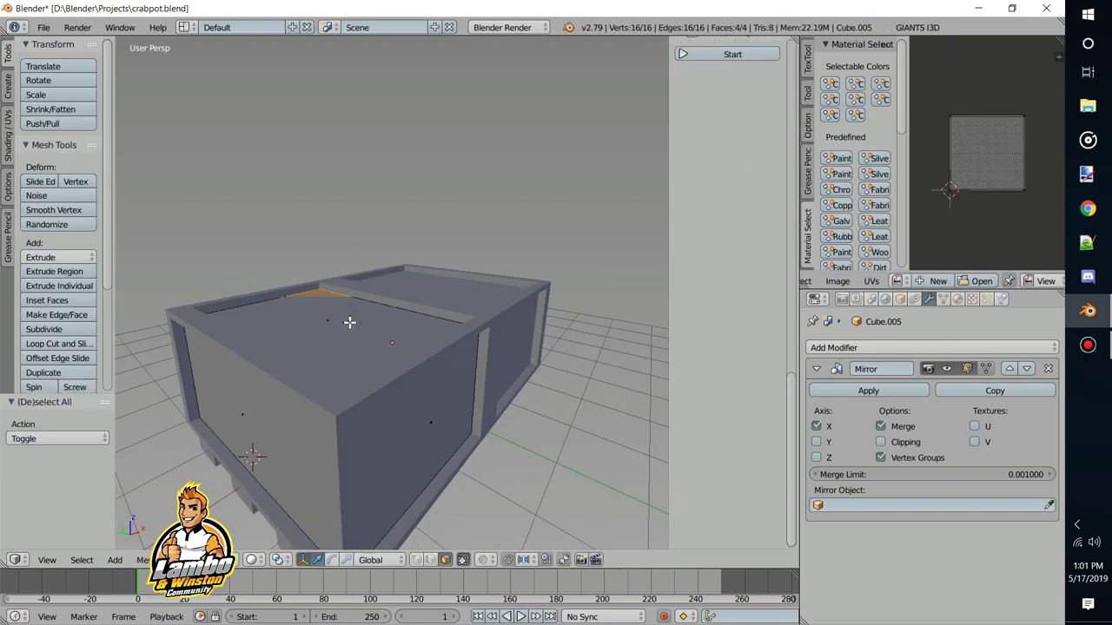
middle_click_drag(351, 357, 394, 385)
key("Tab")
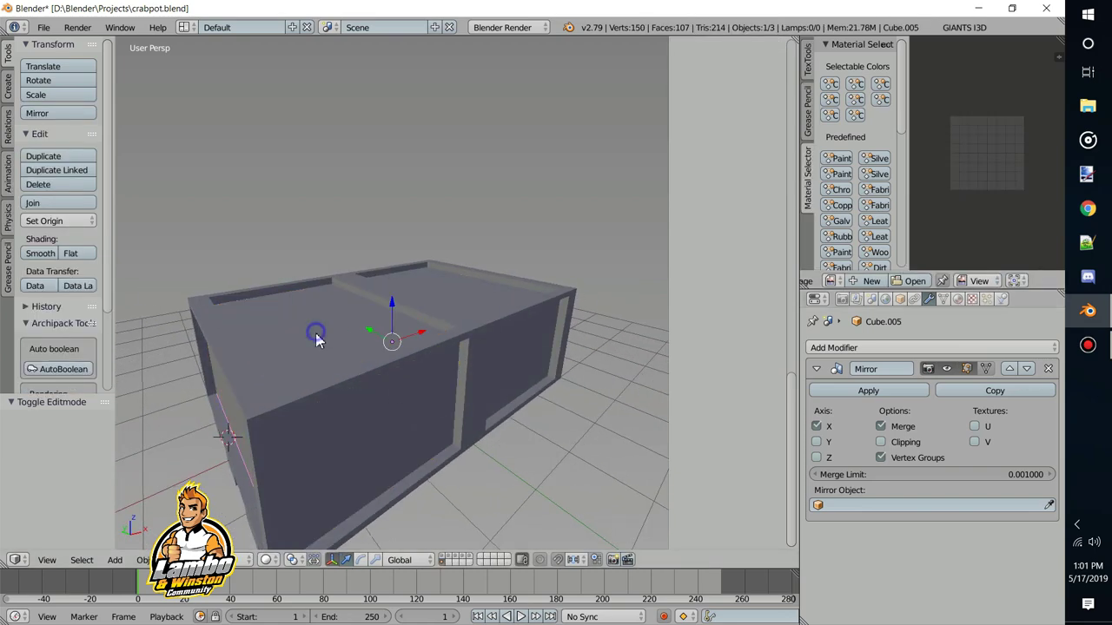
key("Tab")
middle_click_drag(315, 330, 343, 335)
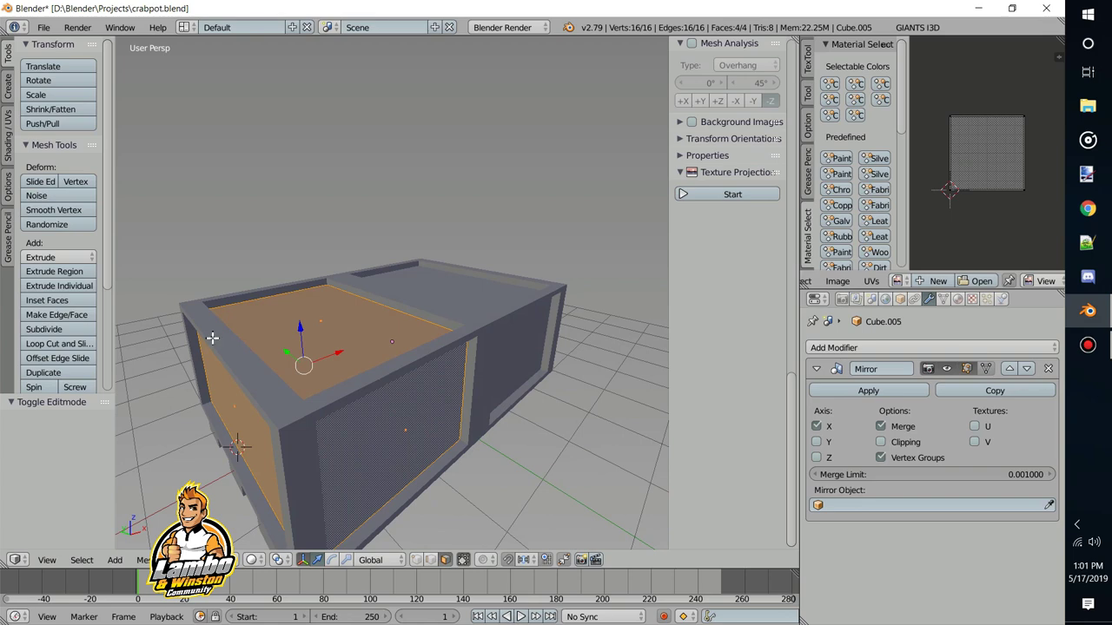
Select the crate frame object and add a Solidify modifier to it after its Mirror modifier
key("Tab")
right_click(362, 385)
key("Tab")
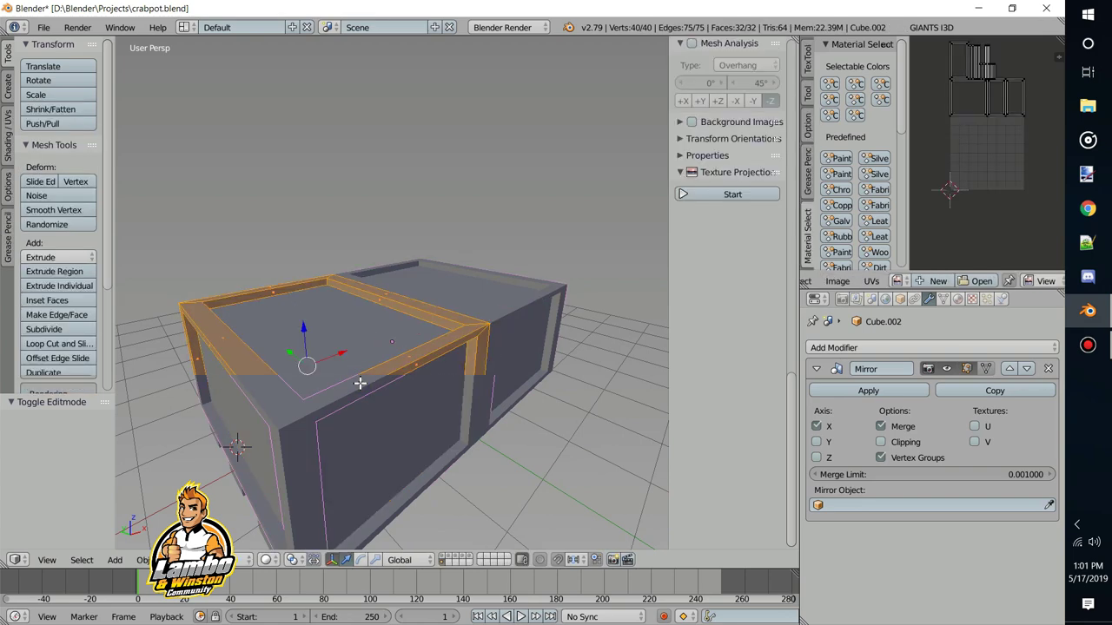
key("Tab")
key("Tab")
key("Tab")
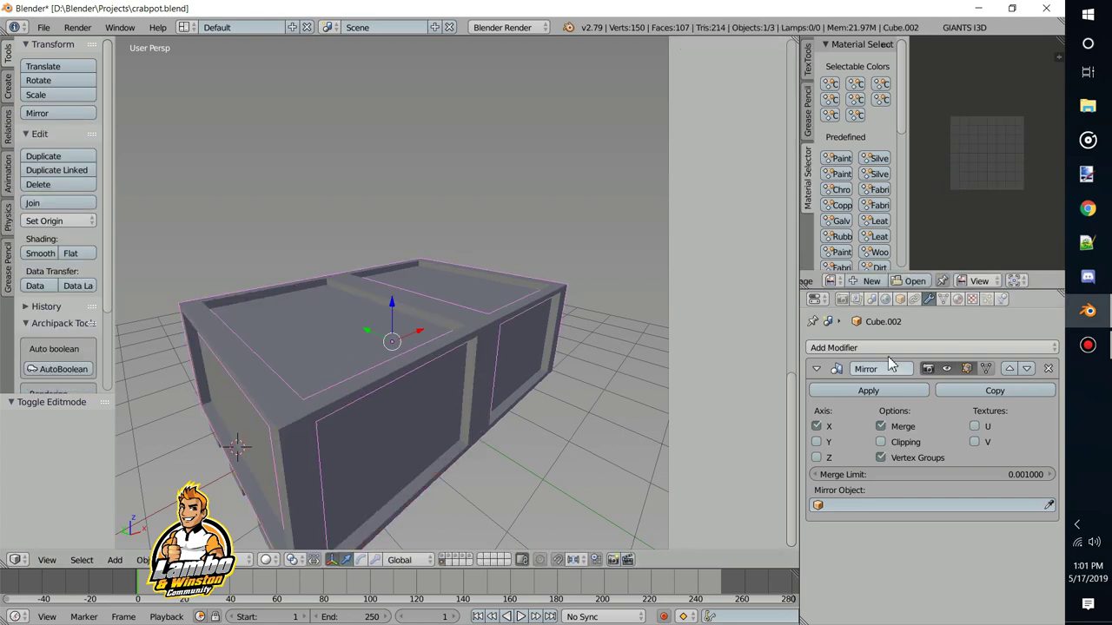
left_click(888, 349)
left_click(752, 284)
Select all faces of the crate's bottom piece with the runners and add a Solidify modifier to that object
middle_click_drag(398, 381, 347, 380)
scroll(464, 358, "up", 5)
scroll(430, 414, "down", 2)
scroll(431, 421, "up", 2)
scroll(387, 447, "down", 3)
scroll(438, 391, "down", 5)
scroll(464, 350, "up", 5)
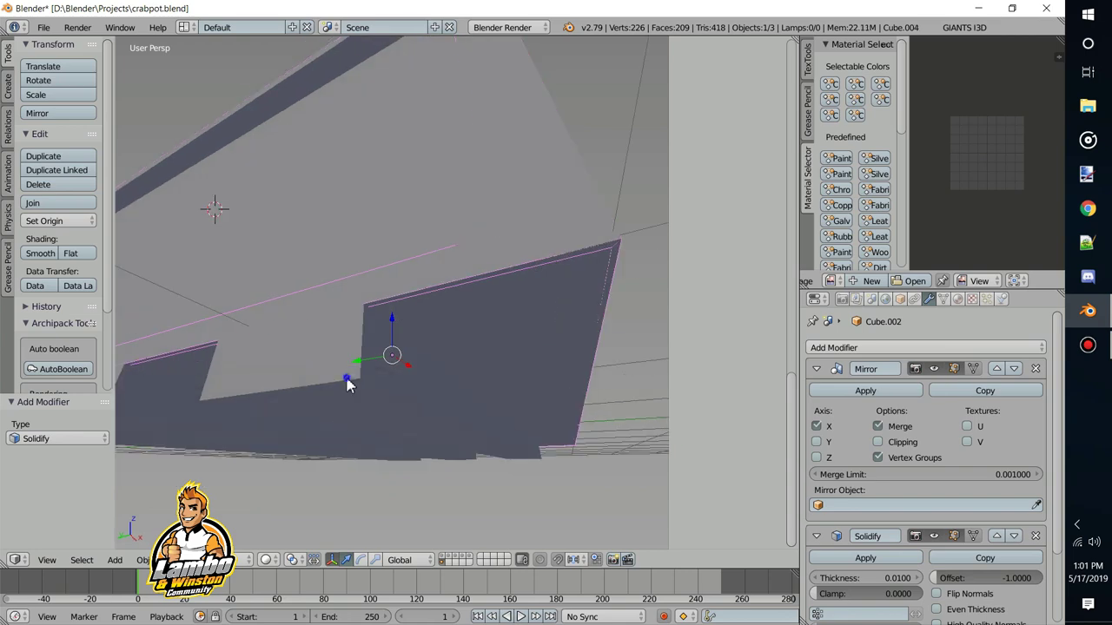
right_click(347, 379)
key("Tab")
key("a")
key("a")
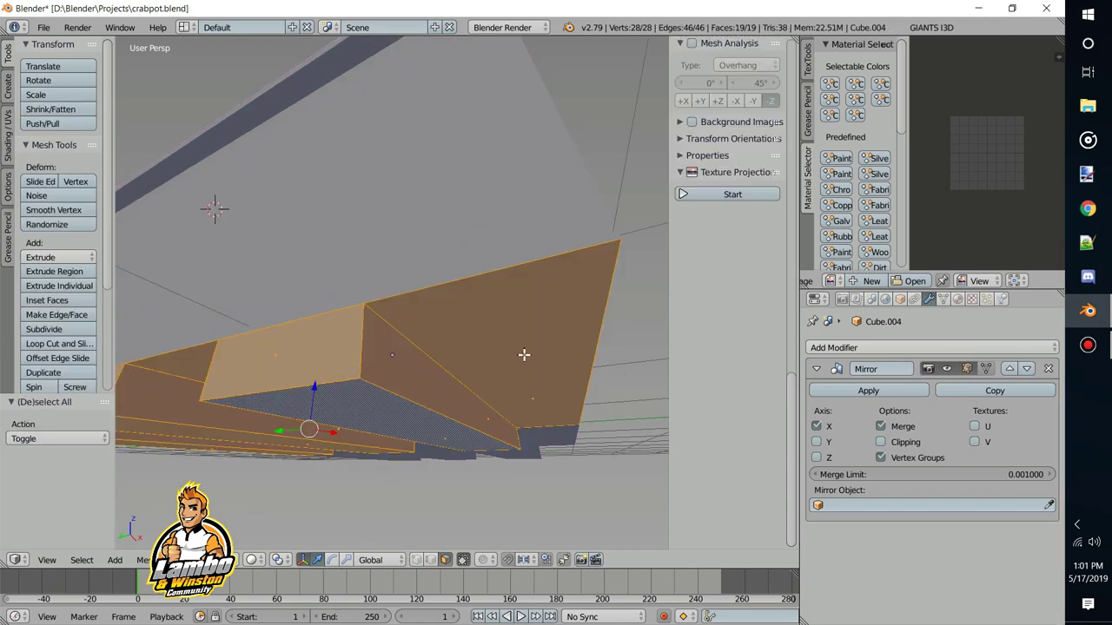
left_click(853, 352)
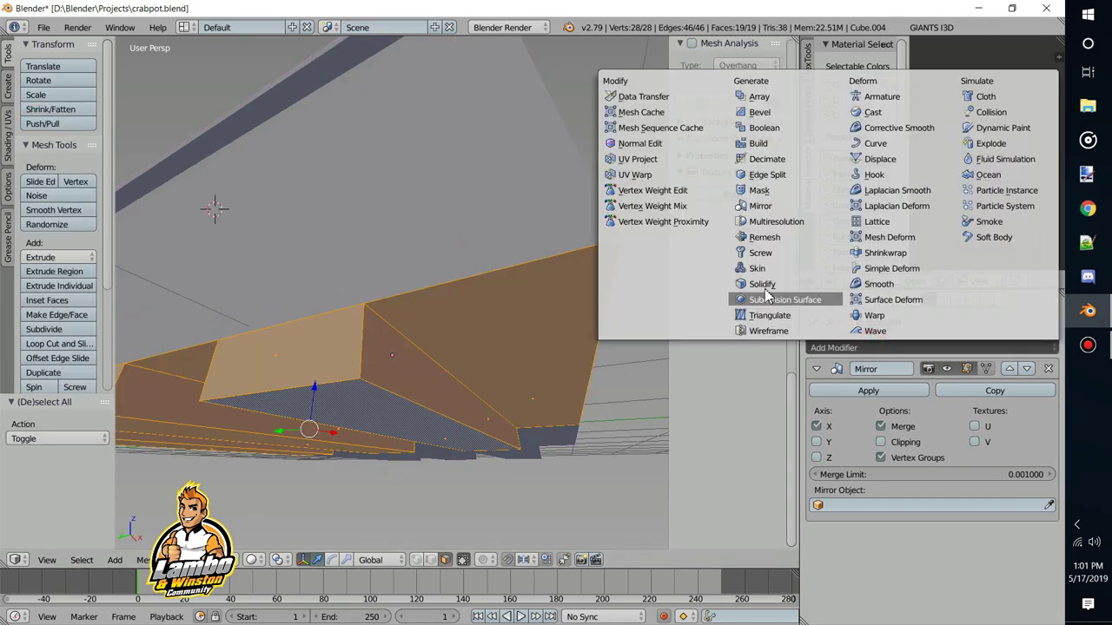
left_click(765, 290)
key("Tab")
Add a Solidify modifier to the recessed panels object and check the panels in Object Mode
scroll(461, 352, "down", 6)
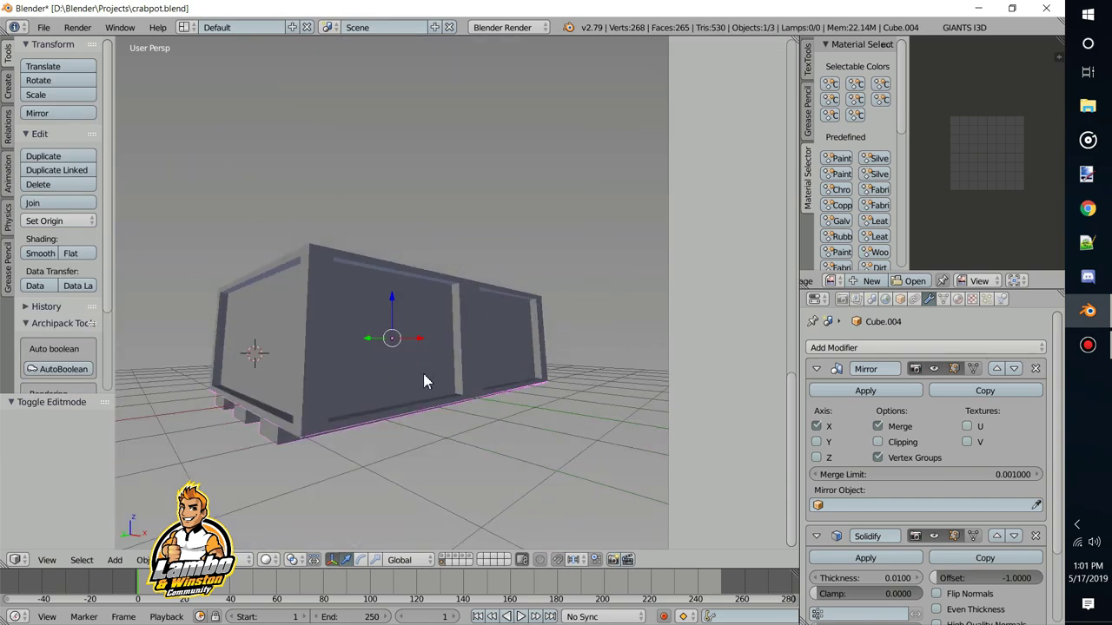
middle_click_drag(455, 406, 451, 448)
right_click(364, 351)
key("Tab")
key("a")
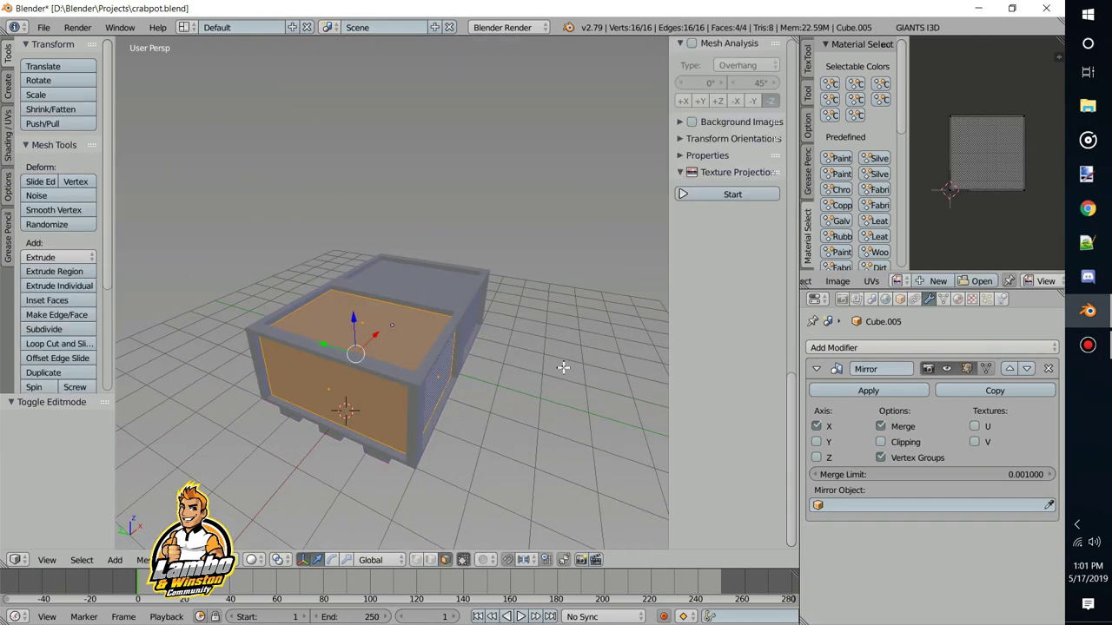
left_click(844, 347)
left_click(771, 289)
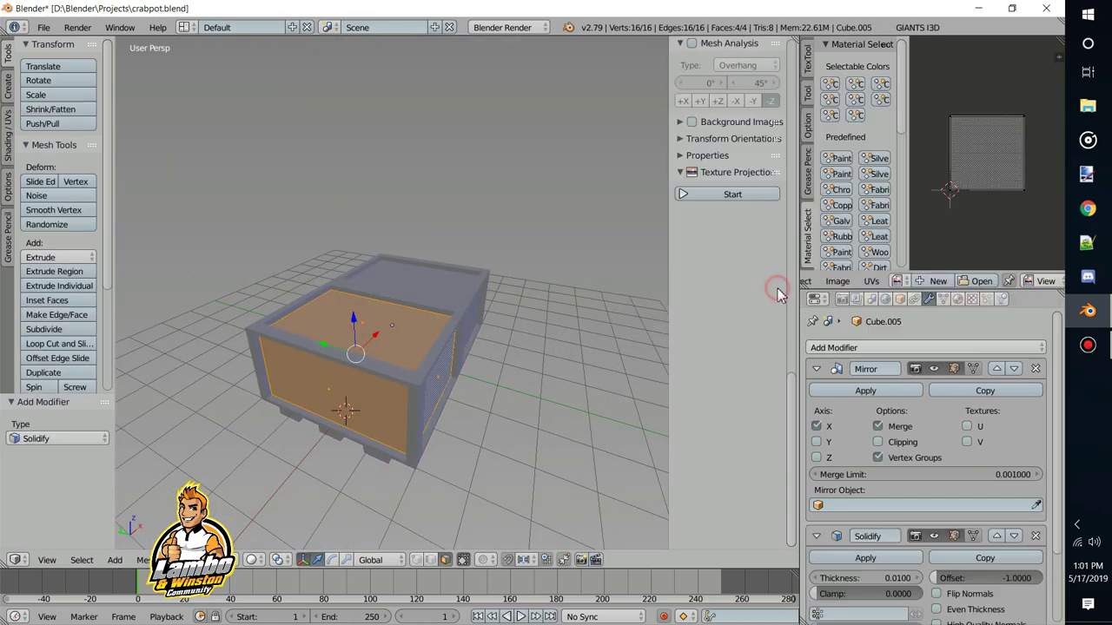
scroll(402, 401, "up", 3)
middle_click_drag(401, 402, 350, 439)
key("Tab")
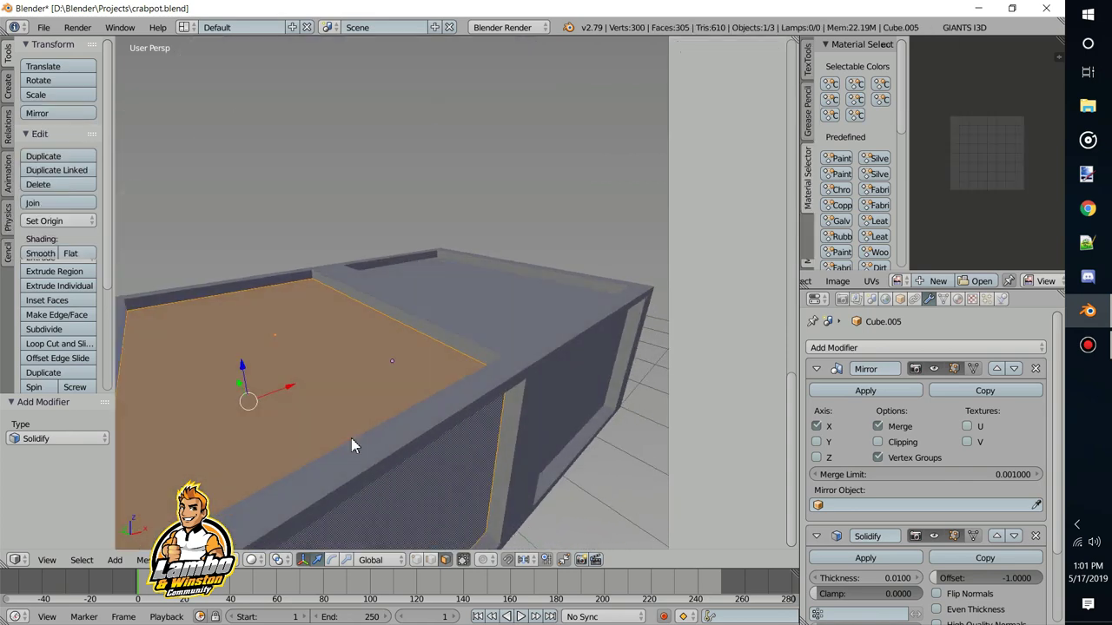
key("Tab")
scroll(337, 390, "down", 5)
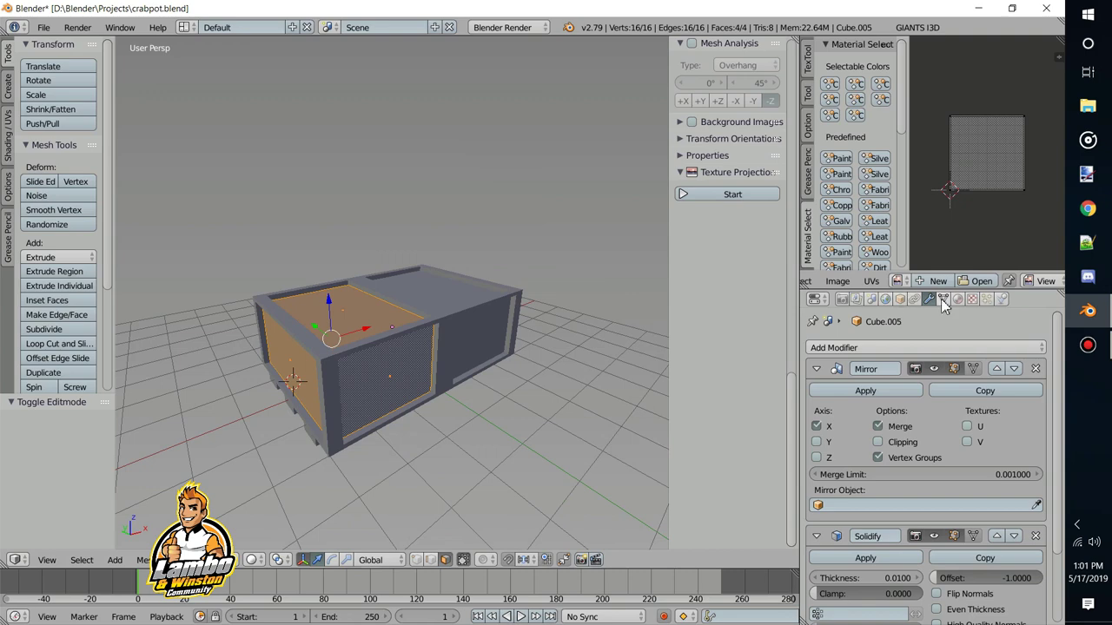
Map all faces of the bottom piece with Smart UV Project at the default settings and assign the predefined Wood material
middle_click_drag(325, 397, 429, 363)
key("Tab")
right_click(429, 359)
key("Tab")
key("a")
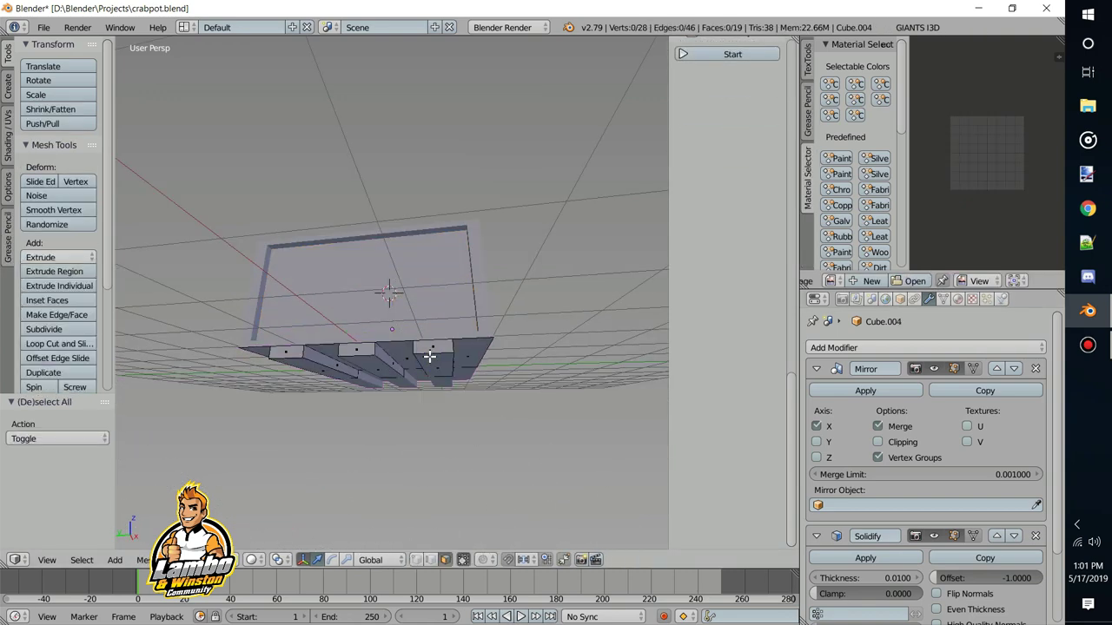
key("a")
key("u")
left_click(429, 356)
left_click(427, 461)
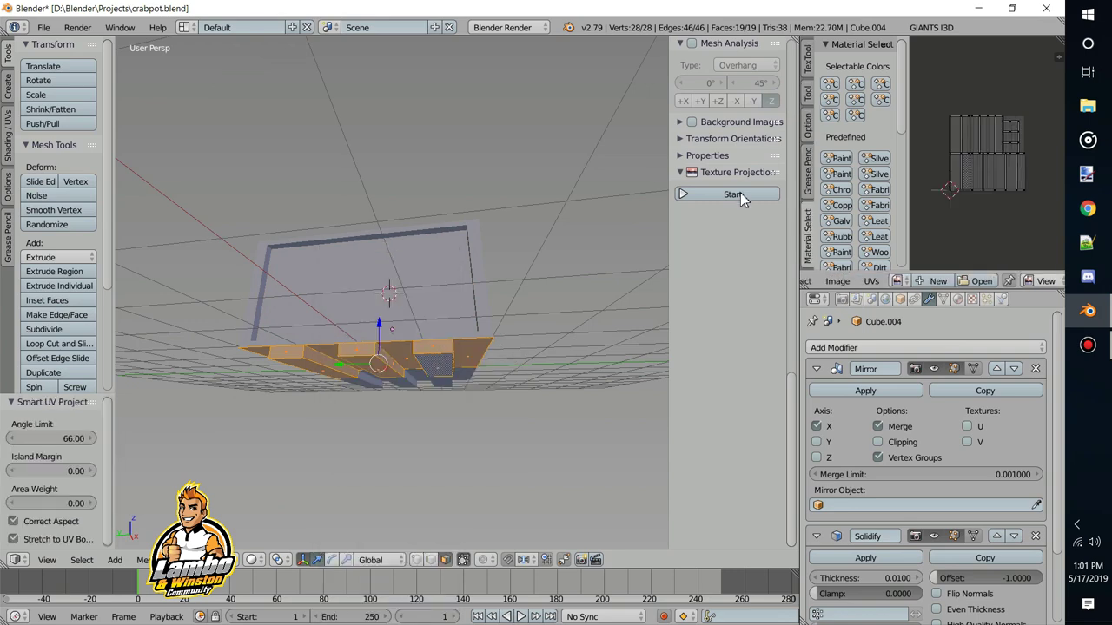
scroll(874, 193, "down", 1)
left_click(879, 229)
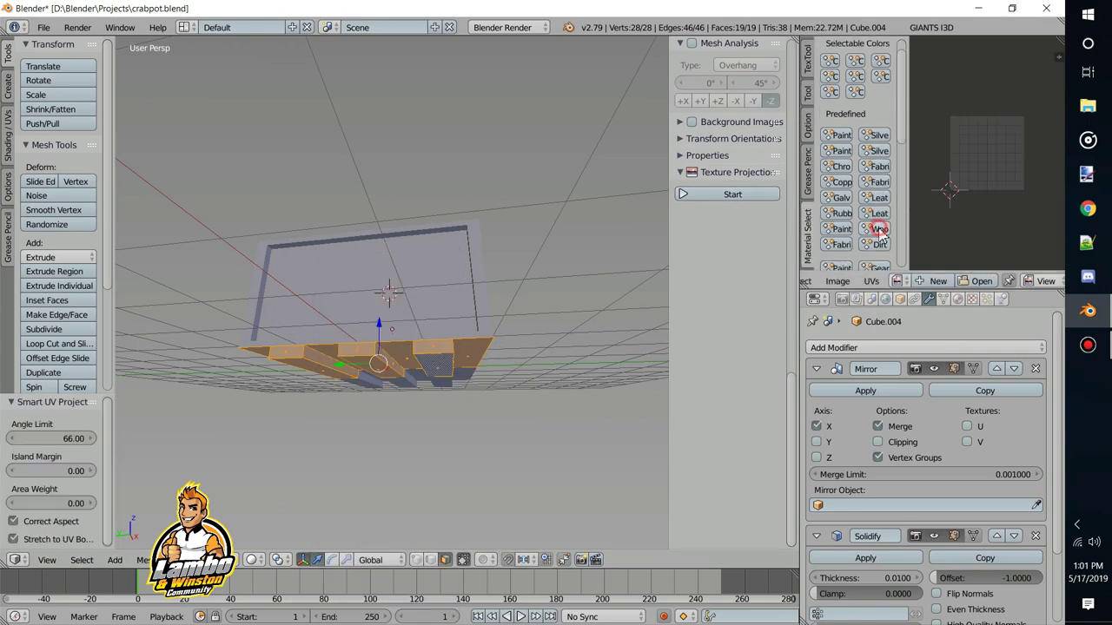
Reapply Smart UV Project at the default settings to all faces of the bottom piece
middle_click_drag(399, 277, 478, 354)
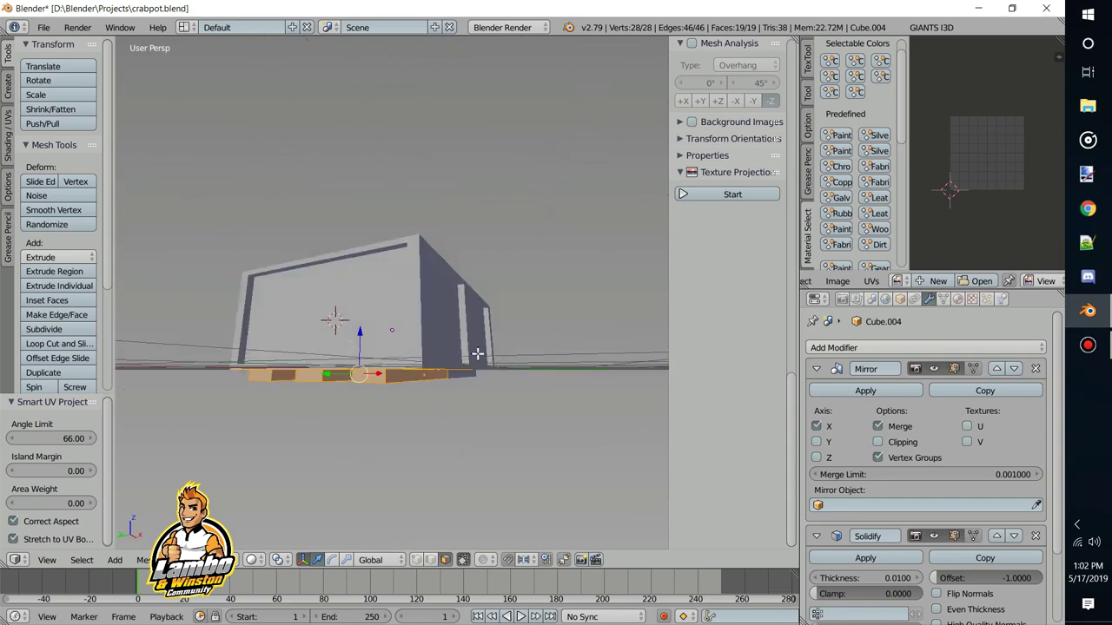
key("u")
left_click(426, 297)
key("Return")
Select the four flat strips beside the runners, map them with Smart UV Project, and assign them a predefined material
middle_click_drag(437, 335, 440, 282)
right_click(447, 277)
right_click(440, 282, "shift")
right_click(378, 293, "shift")
right_click(304, 280, "shift")
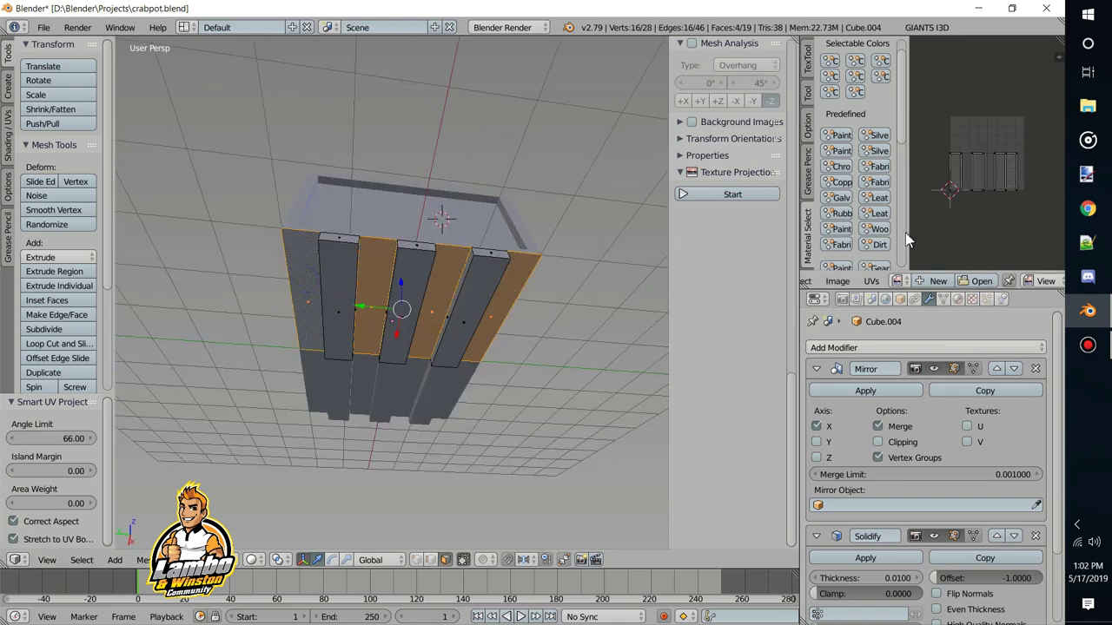
key("u")
left_click(606, 286)
scroll(881, 227, "down", 2)
left_click(878, 199)
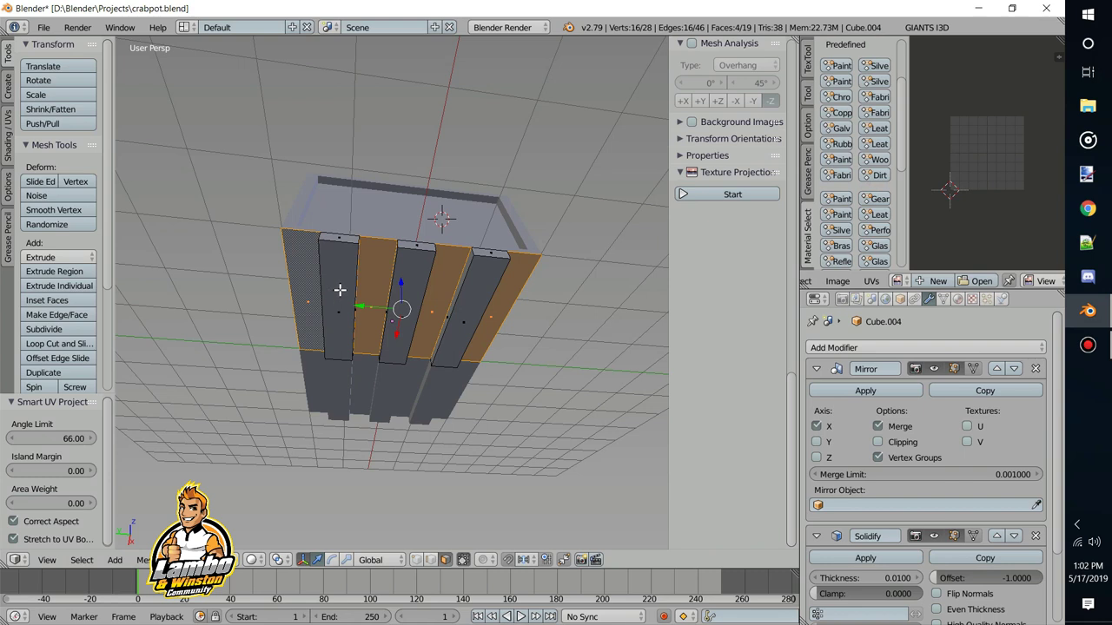
Invert the selection to the runner faces and map them with Smart UV Project at the default settings
key("ctrl+i")
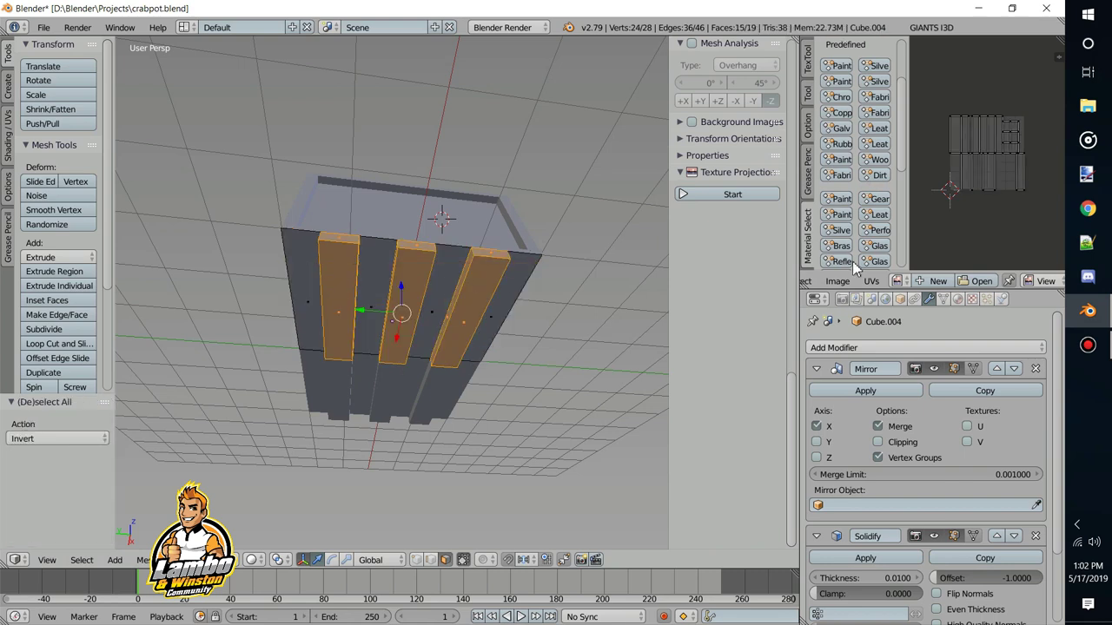
key("u")
left_click(577, 317)
left_click(576, 420)
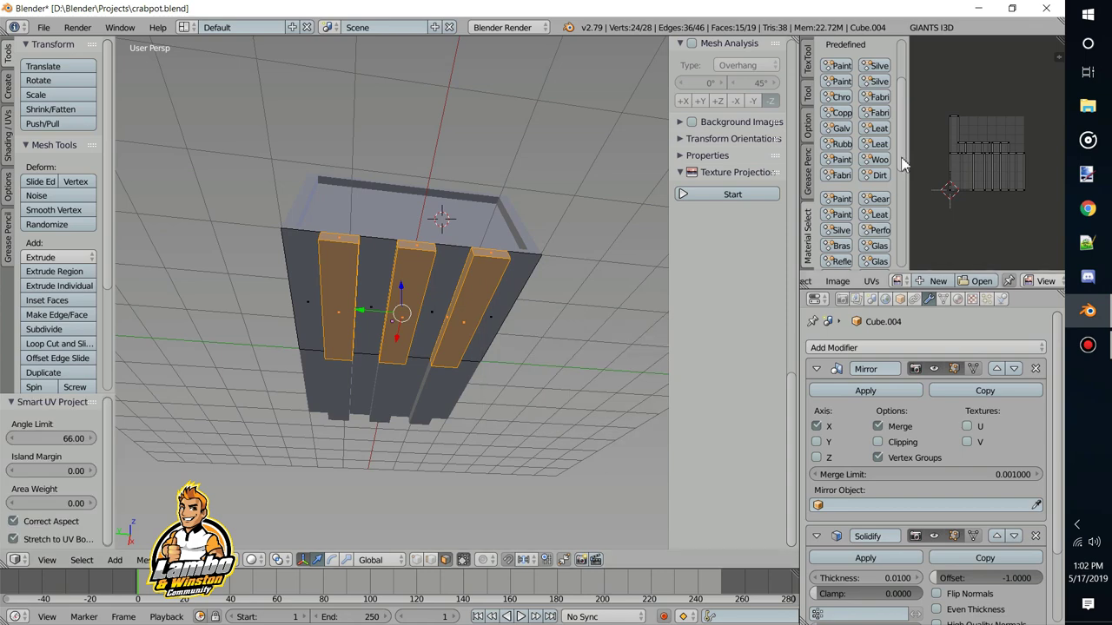
Duplicate all faces of the recessed panel object in place, at their original size
middle_click_drag(397, 311, 394, 343)
key("Tab")
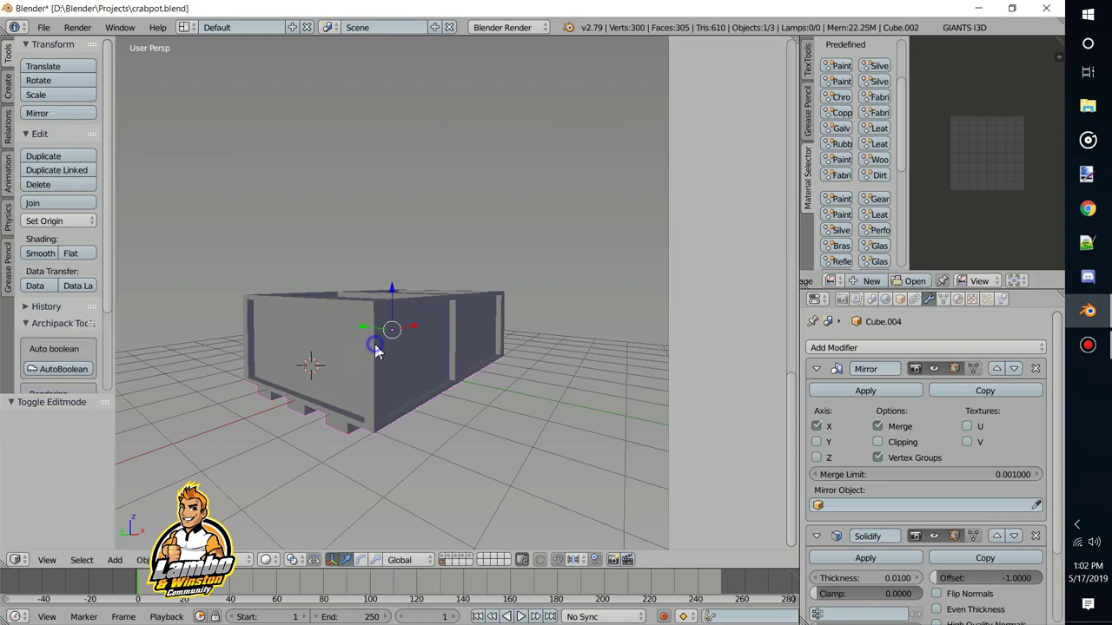
key("Tab")
mouse_move(375, 348)
middle_mouse_down()
mouse_move(365, 317)
mouse_move(346, 372)
mouse_move(360, 356)
middle_mouse_up()
key("Tab")
right_click(353, 382)
key("Tab")
key("a")
key("a")
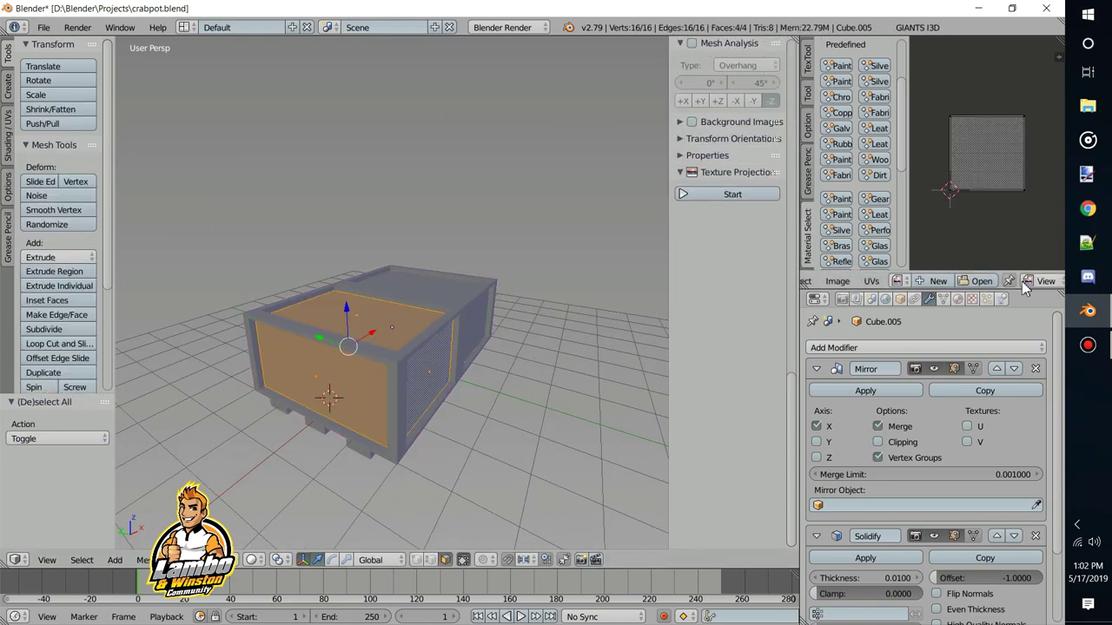
key("shift+d")
key("s")
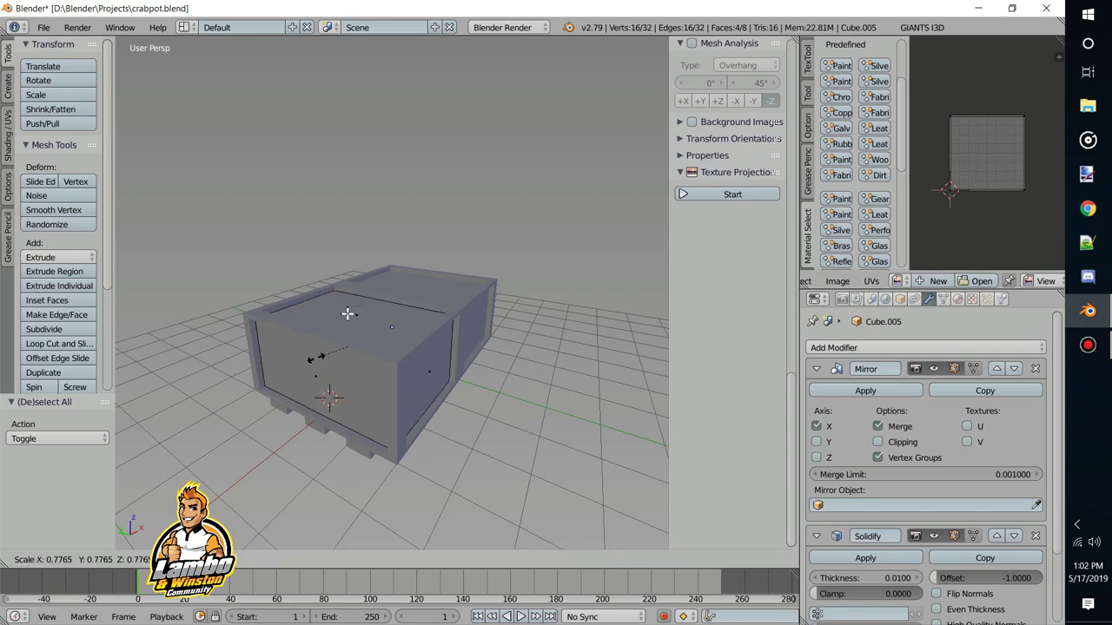
right_click(379, 296)
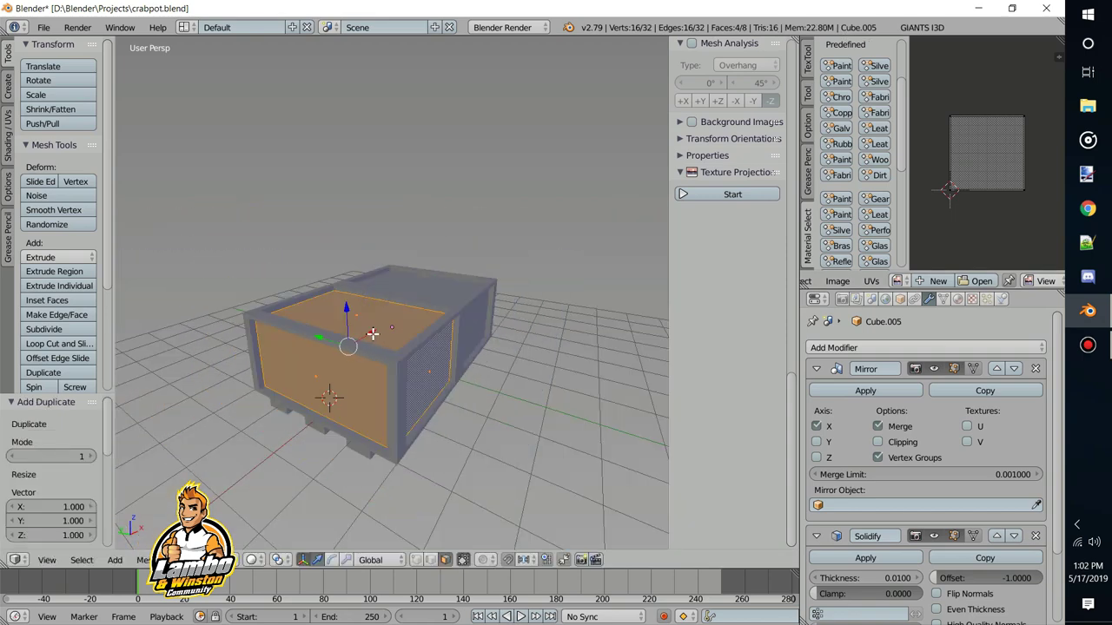
Try moving the duplicated panel faces about 0.8 along X and 3.2 up along Z, and undo both moves
key("g")
key("x")
left_click(387, 323)
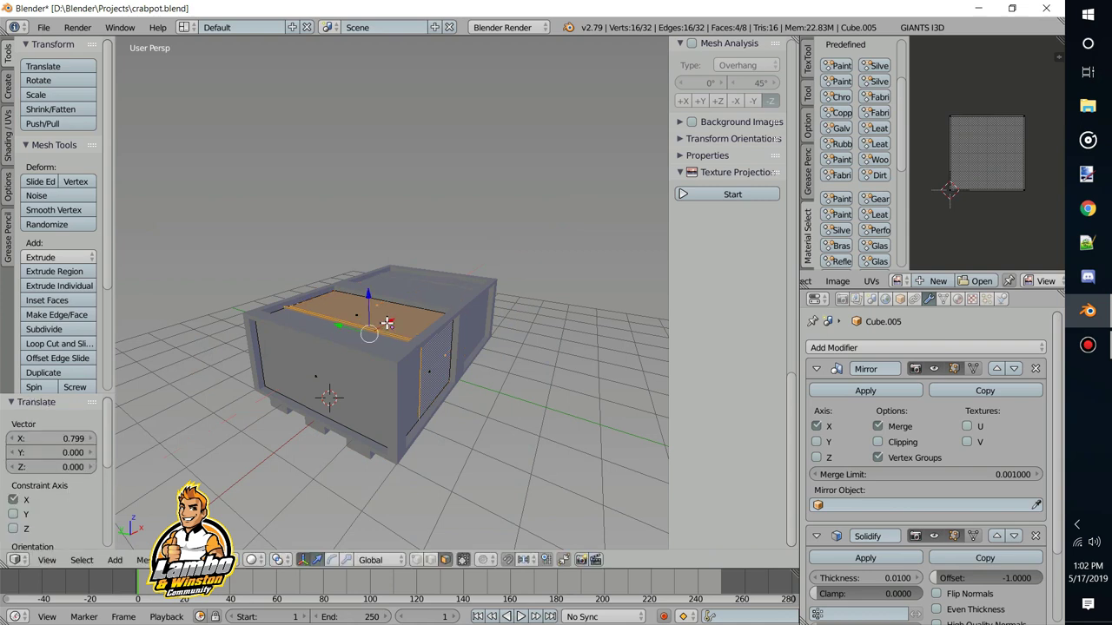
key("g")
key("z")
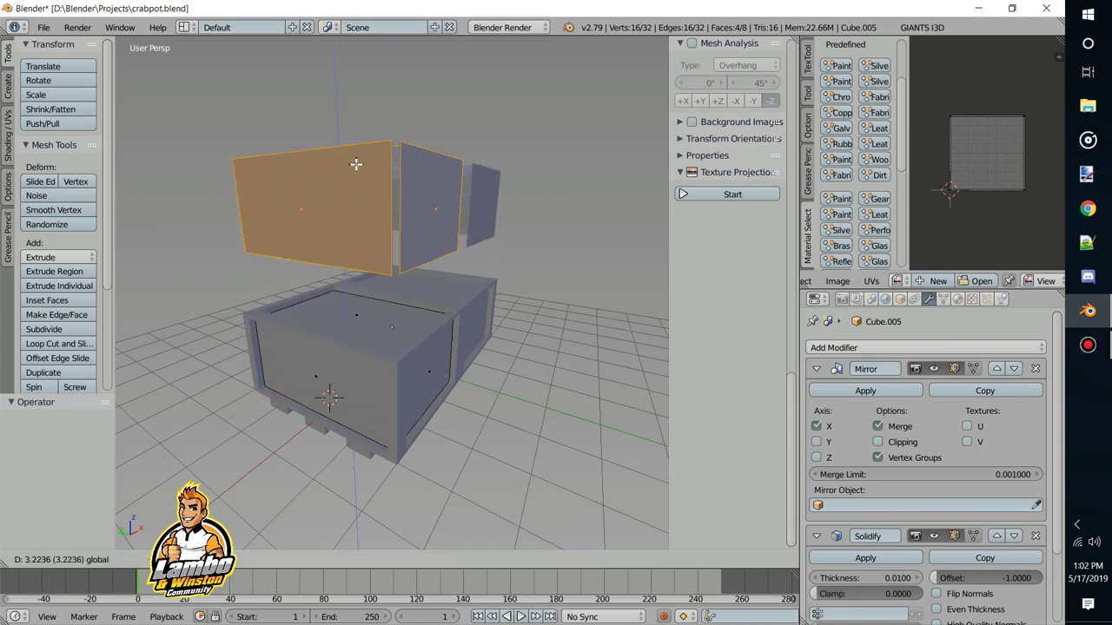
left_click(355, 164)
key("ctrl+z")
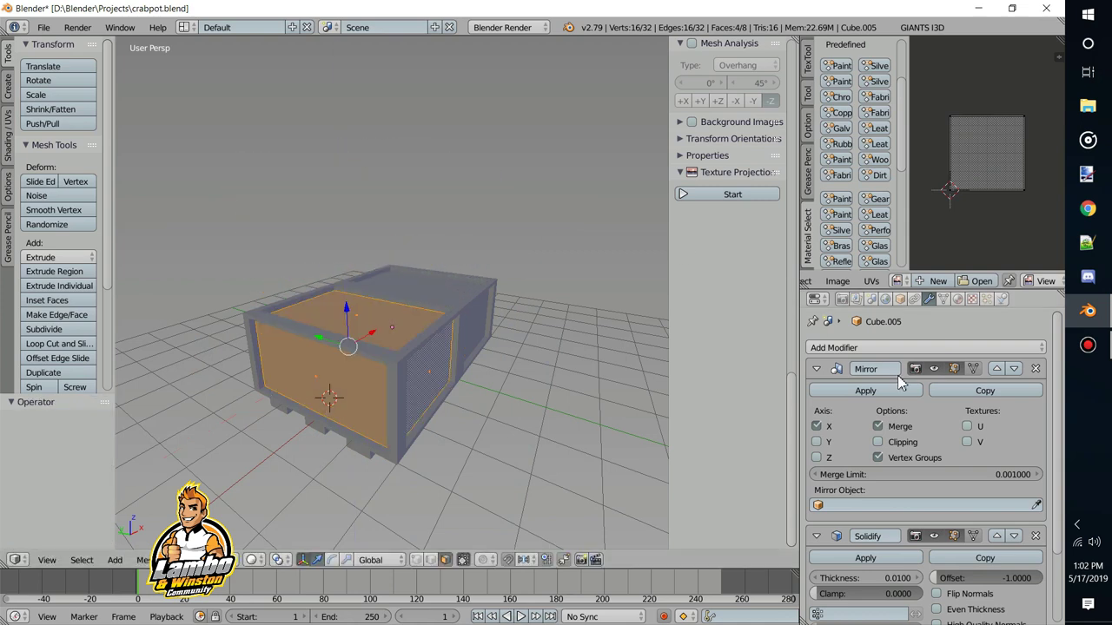
Create a new material named NET for the panels and give it a pale pink diffuse colour
left_click(957, 298)
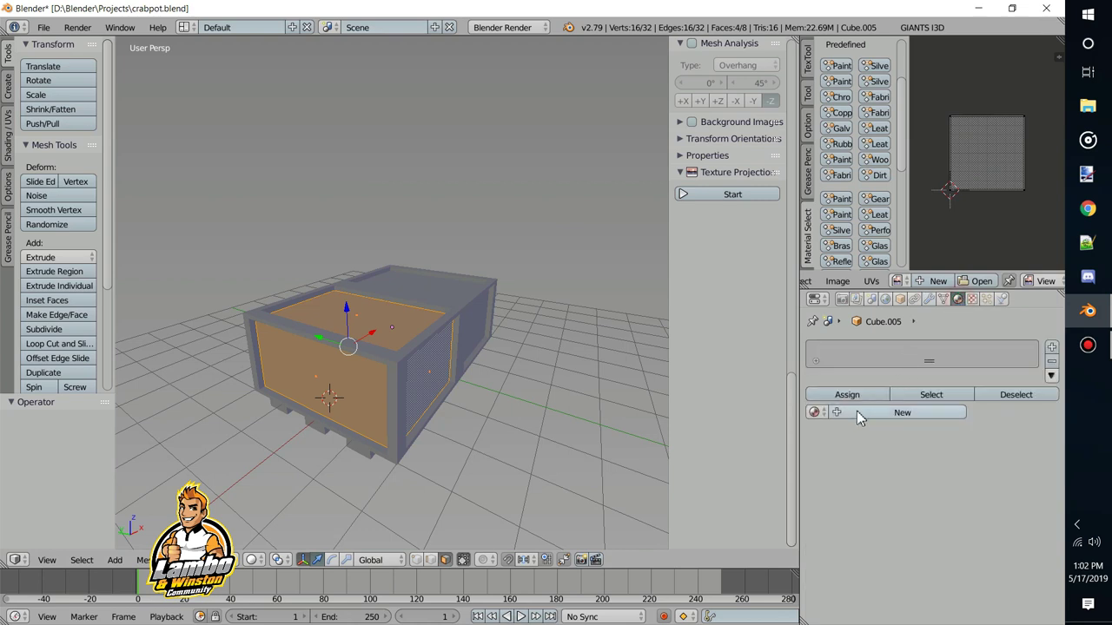
left_click(902, 412)
double_click(849, 350)
type("NET")
key("Return")
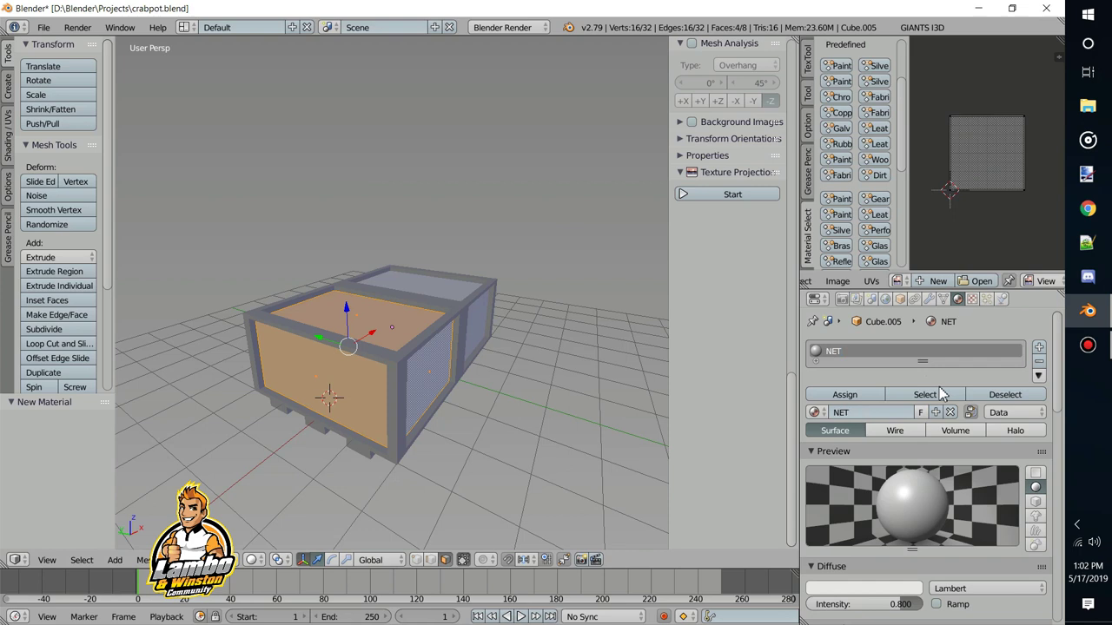
left_click(841, 590)
left_click_drag(868, 449, 865, 453)
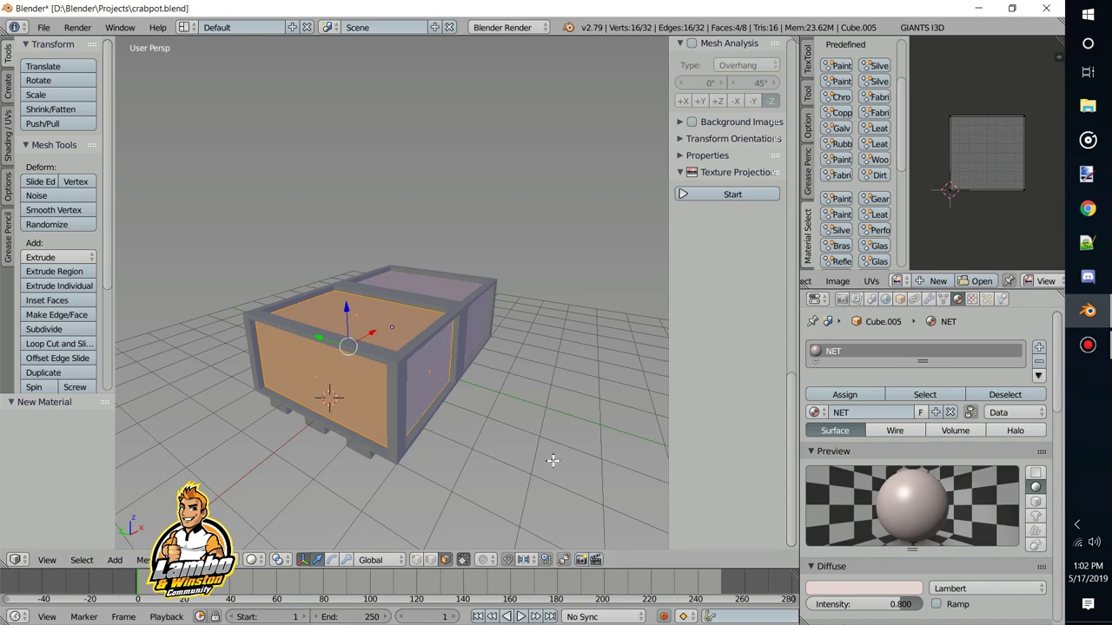
Assign the existing VS material to the crab pot's frame object
middle_click_drag(407, 416, 832, 363)
middle_click_drag(240, 318, 293, 326)
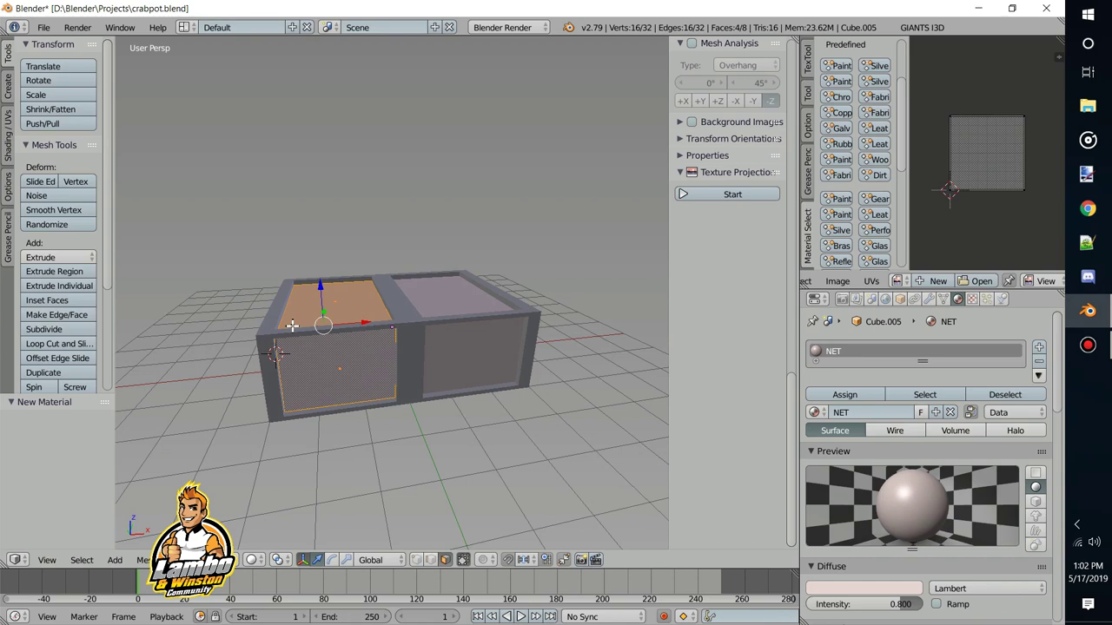
middle_click_drag(376, 350, 411, 337)
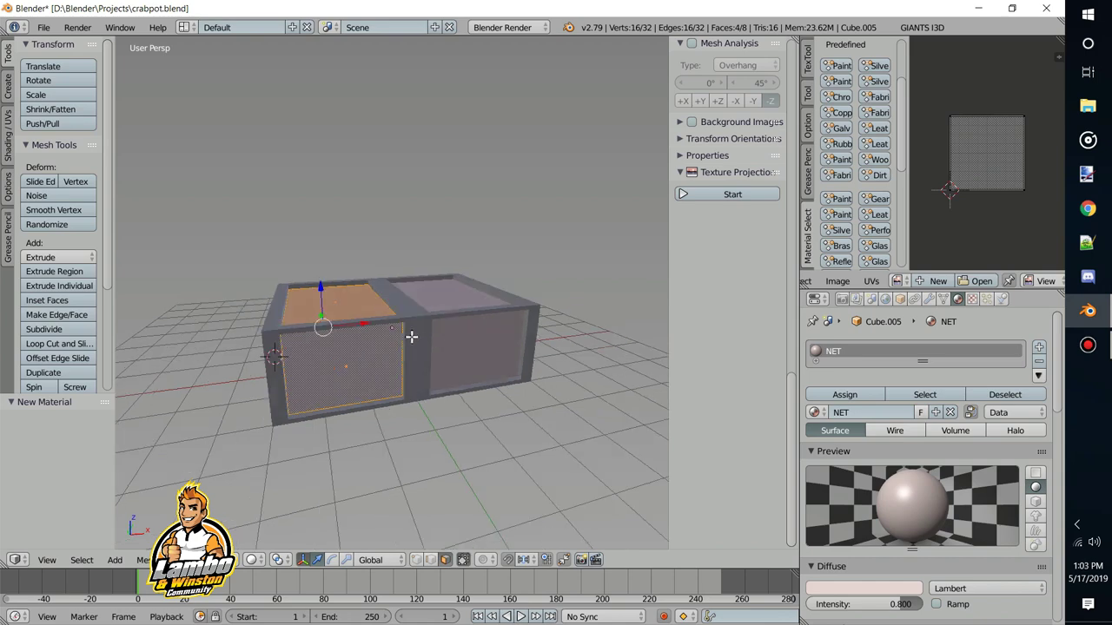
key("Tab")
right_click(415, 327)
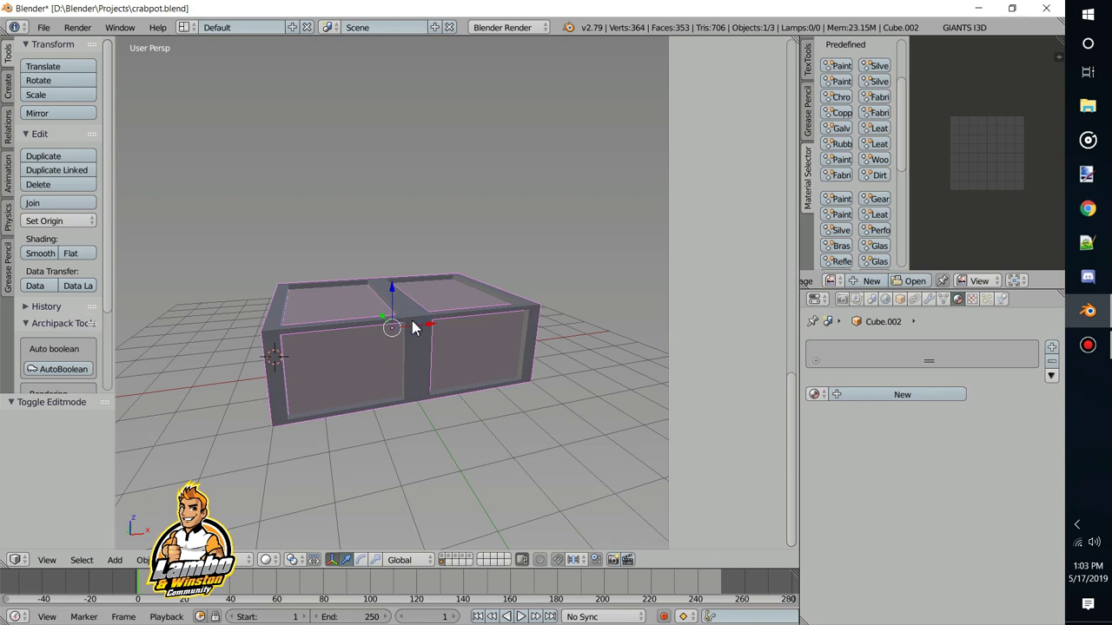
right_click(322, 305)
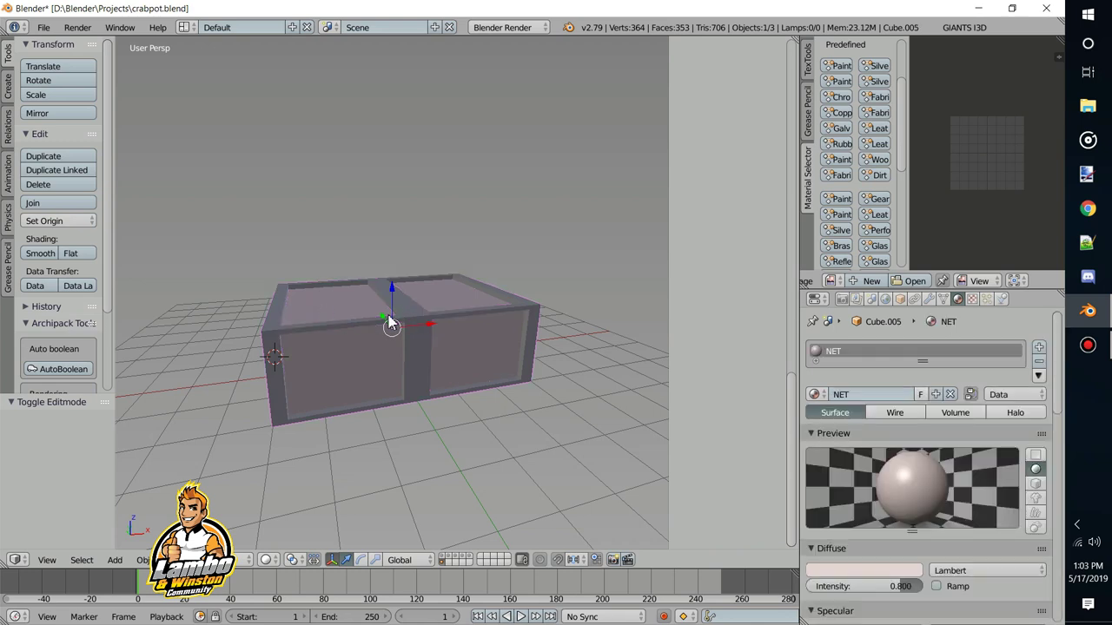
right_click(417, 328)
key("Tab")
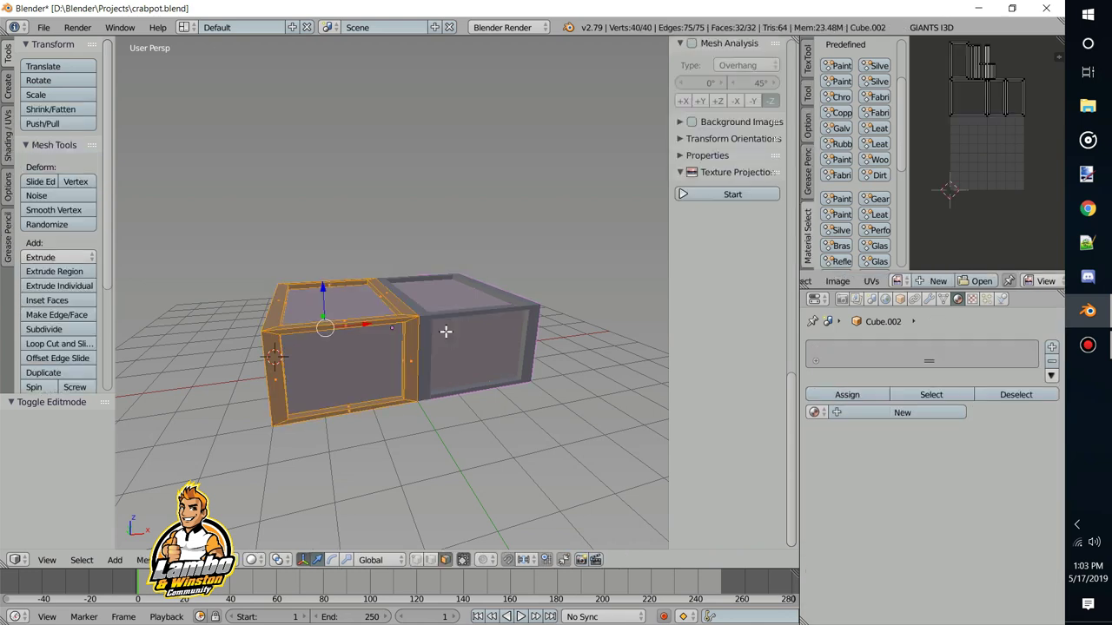
key("Tab")
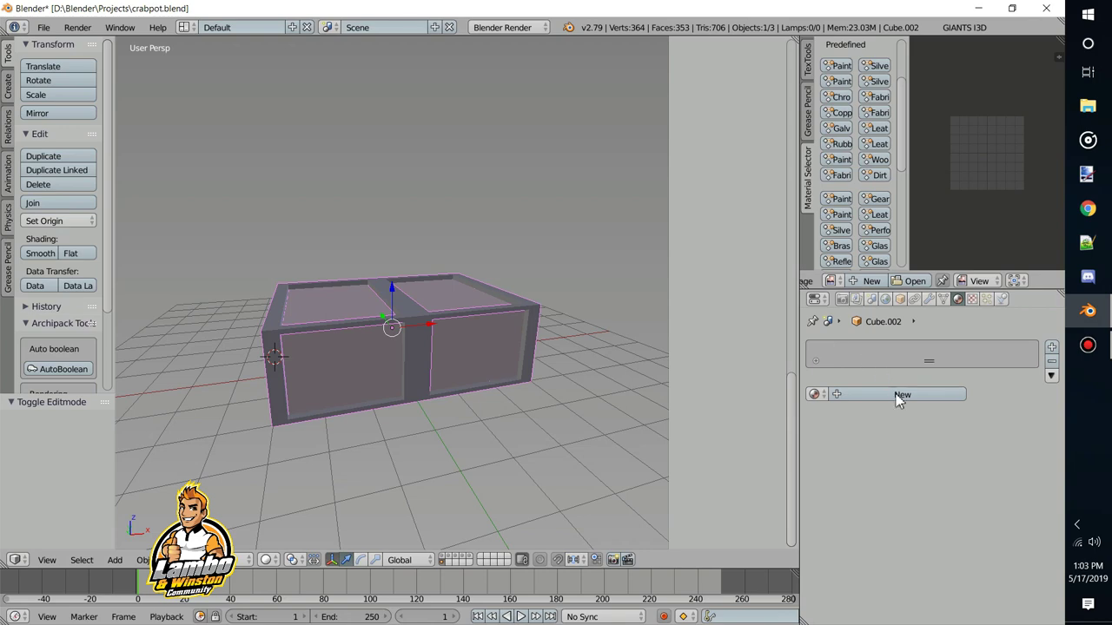
left_click(816, 395)
left_click(835, 458)
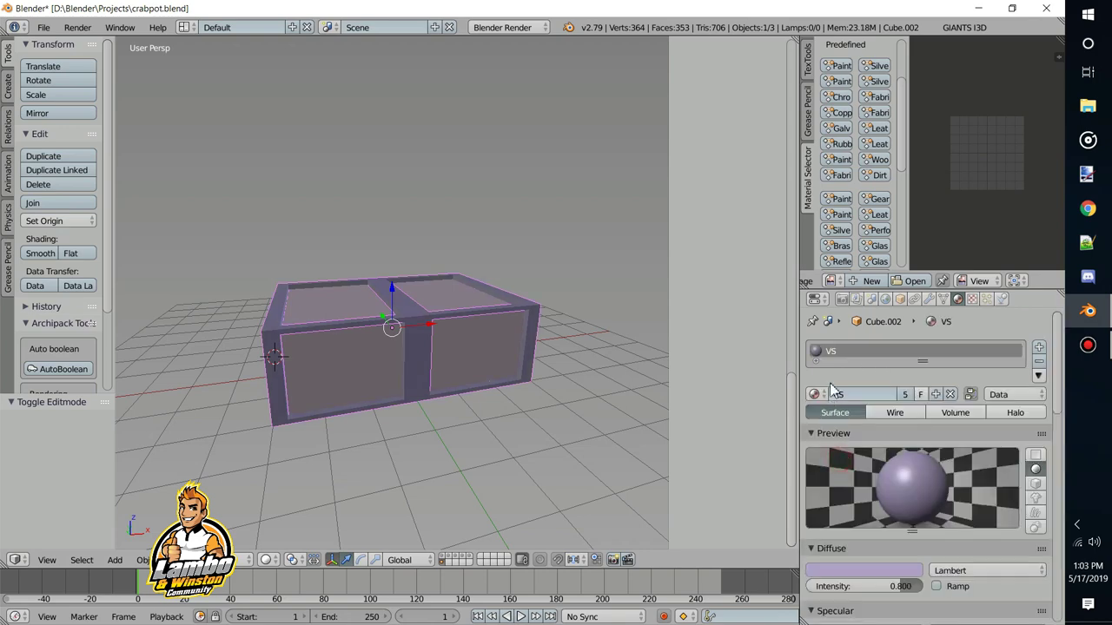
Assign the existing VS material to the bottom piece with the runners
middle_click_drag(369, 308, 377, 397)
key("Tab")
key("Tab")
right_click(375, 395)
key("Tab")
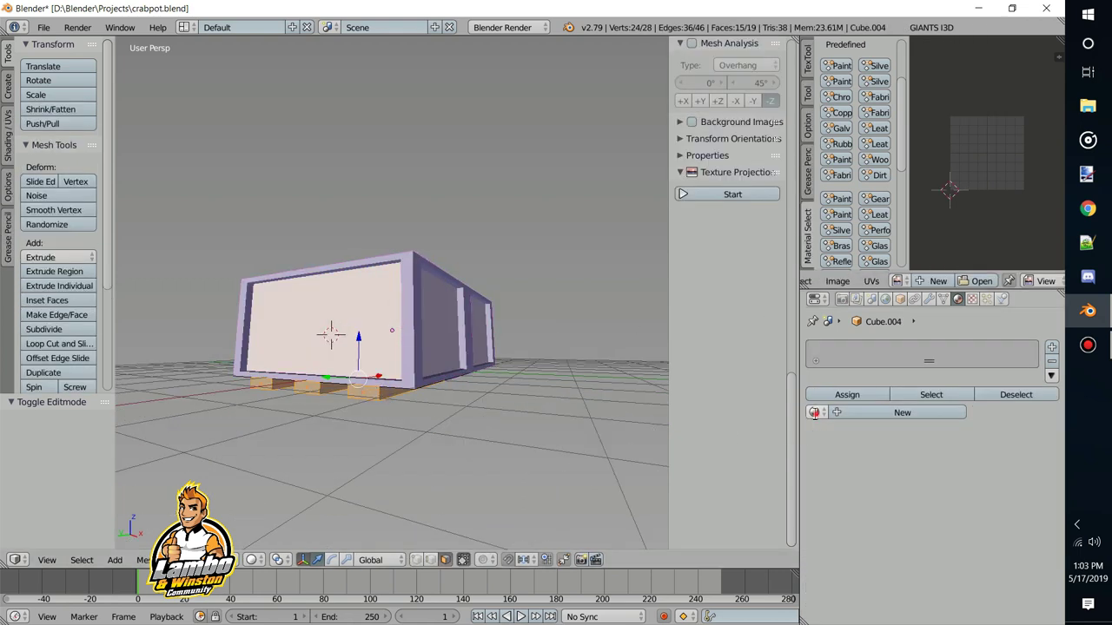
left_click(815, 415)
left_click(844, 474)
Try raising the NET panel object about 1.4 along Z and undo the move
middle_click_drag(476, 354, 385, 368)
key("Tab")
right_click(385, 368)
key("Tab")
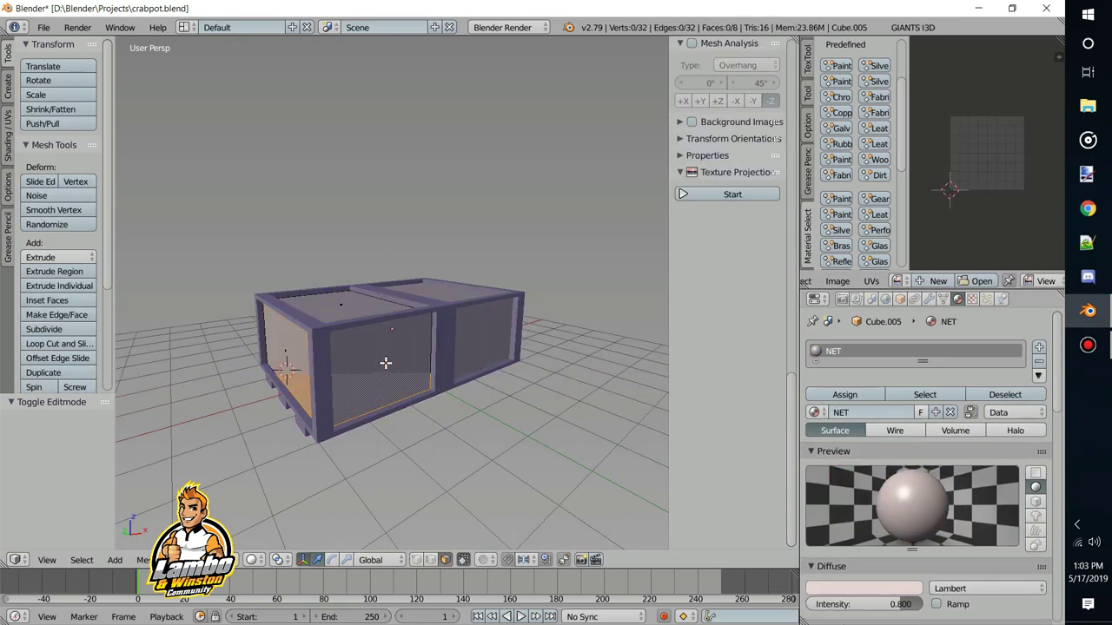
key("Tab")
left_click_drag(388, 282, 390, 243)
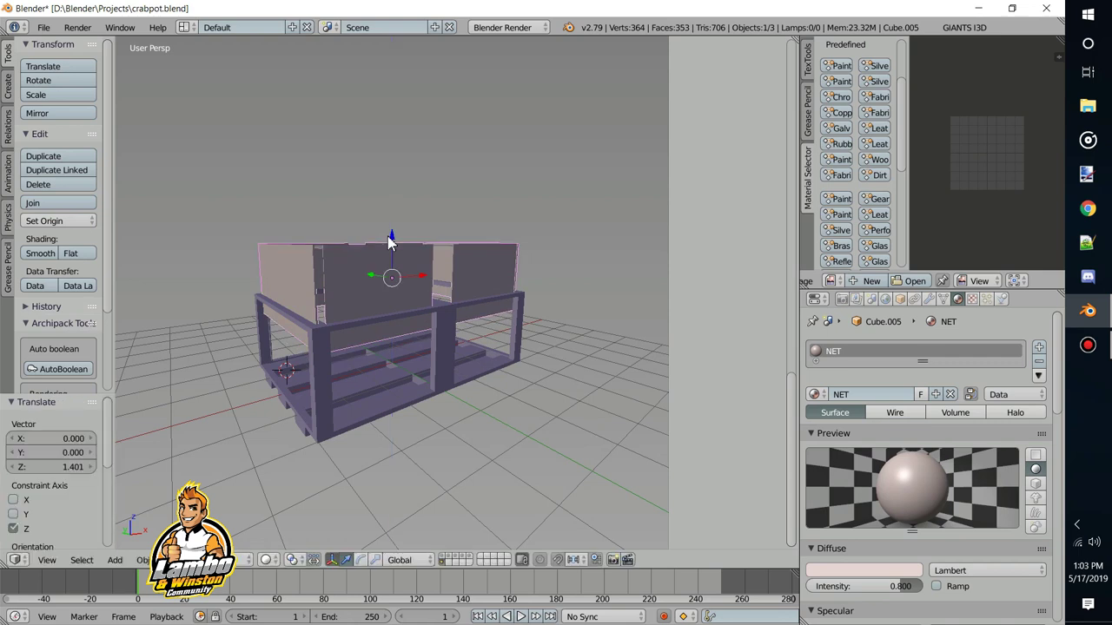
key("ctrl+z")
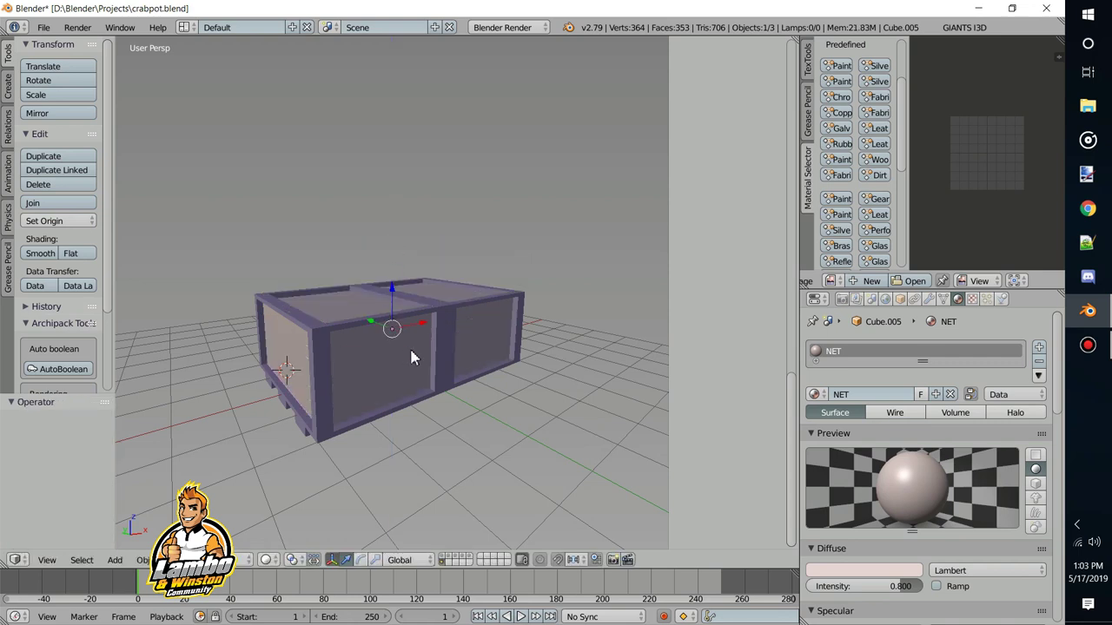
Duplicate the NET panel object in place
key("Tab")
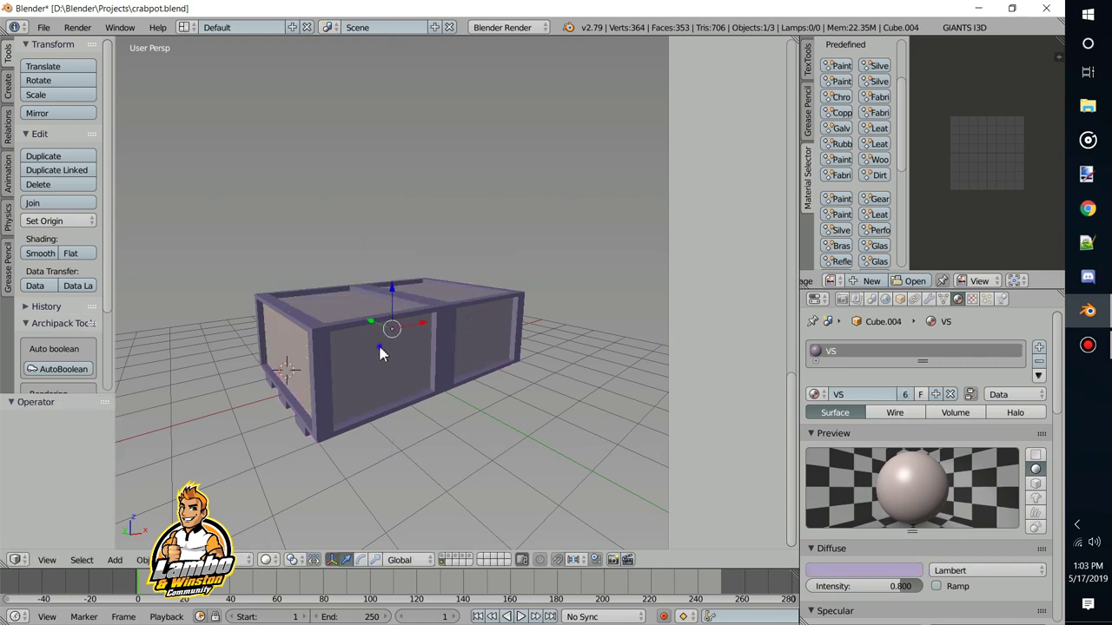
key("Tab")
key("shift+d")
key("Escape")
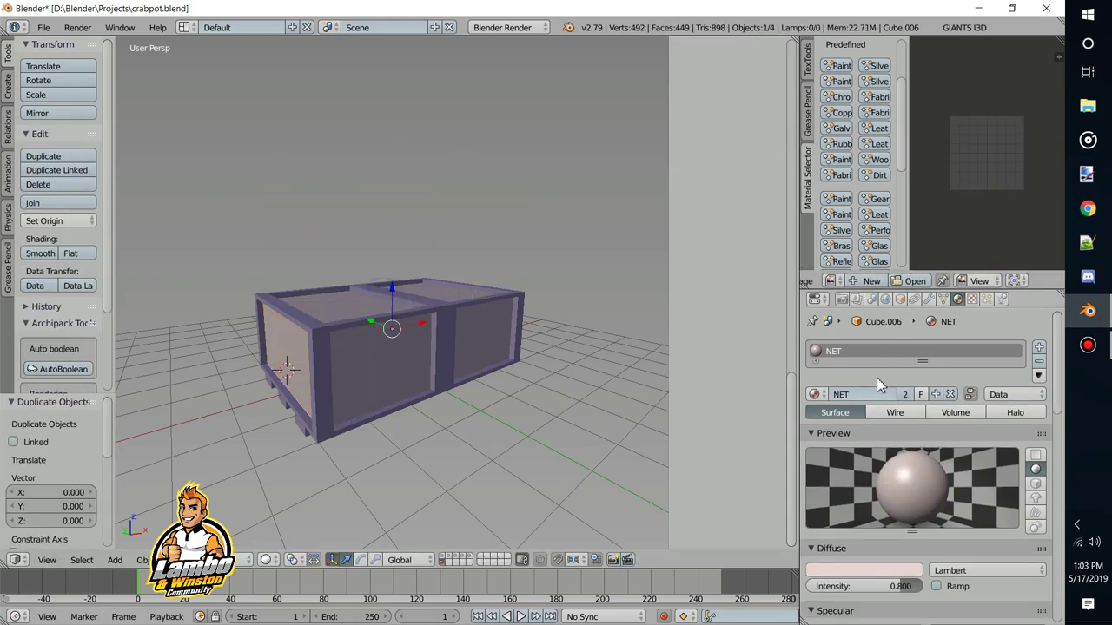
Replace the duplicated panel object's material with a new one named water and give it a pale blue diffuse colour
left_click(951, 395)
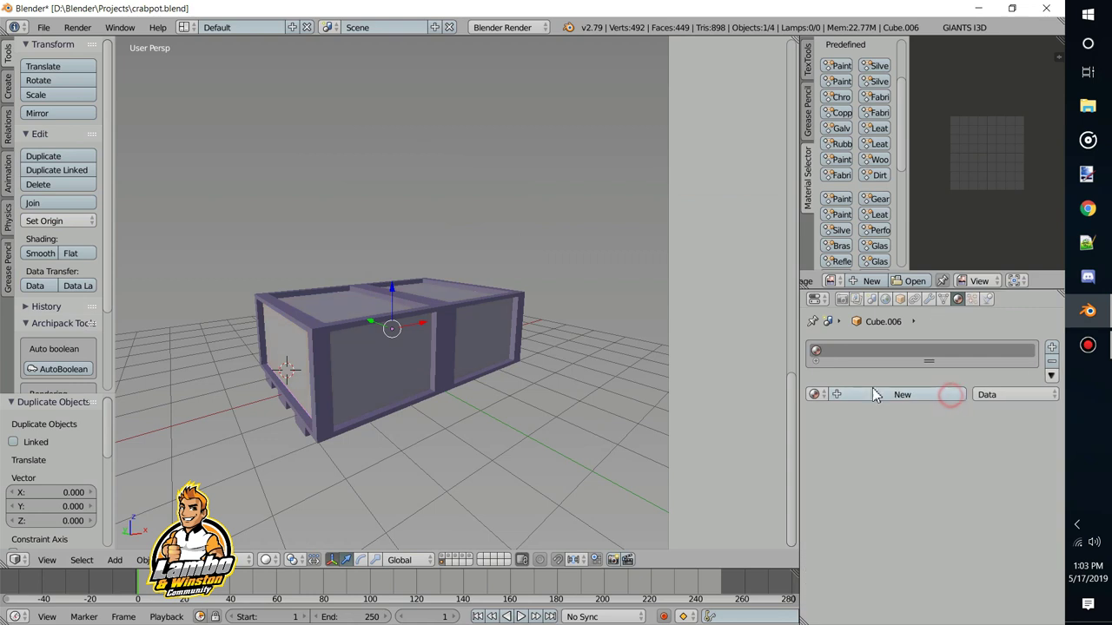
left_click(830, 396)
double_click(842, 351)
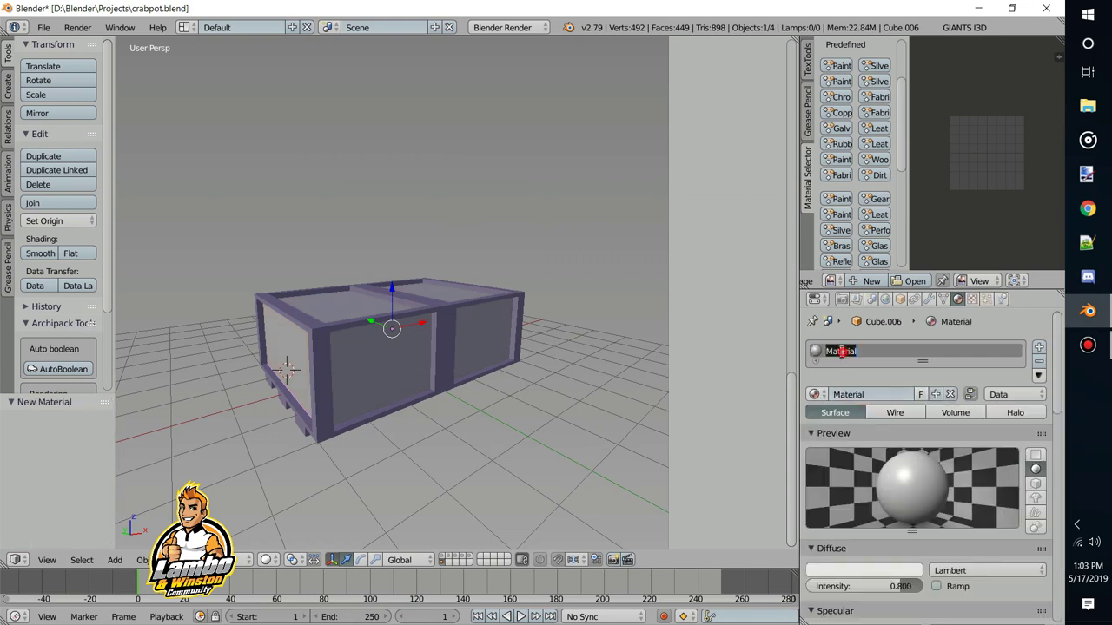
type("water")
key("Return")
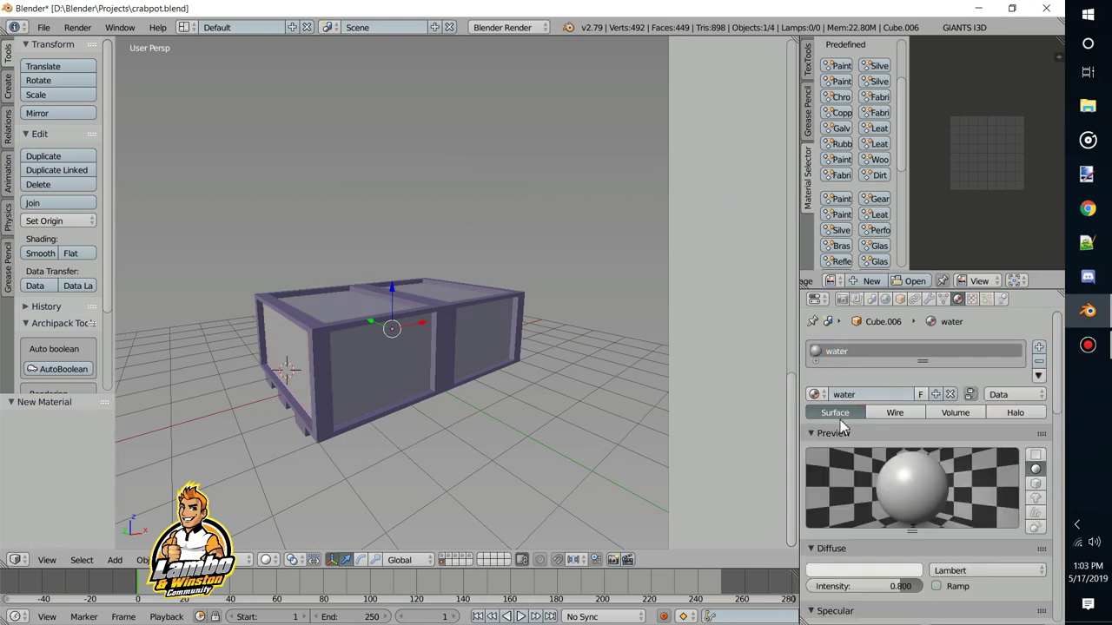
left_click(859, 570)
mouse_move(874, 425)
left_mouse_down()
mouse_move(889, 419)
mouse_move(875, 423)
left_mouse_up()
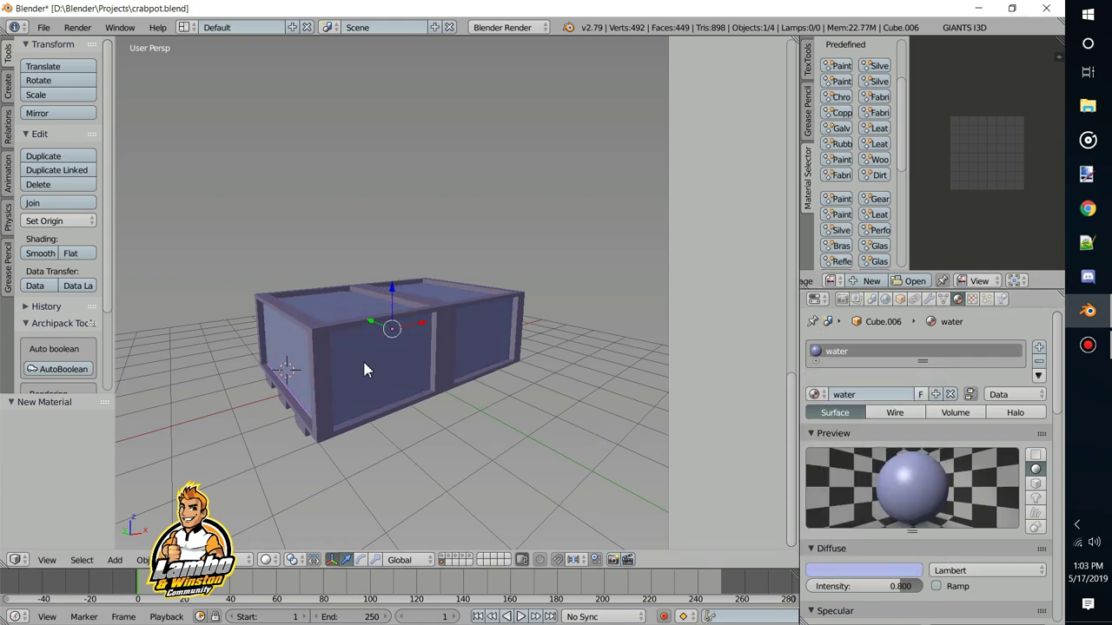
Join the bottom piece with the runners into the frame object
key("Tab")
key("Tab")
right_click(317, 366)
middle_click_drag(327, 413, 327, 381)
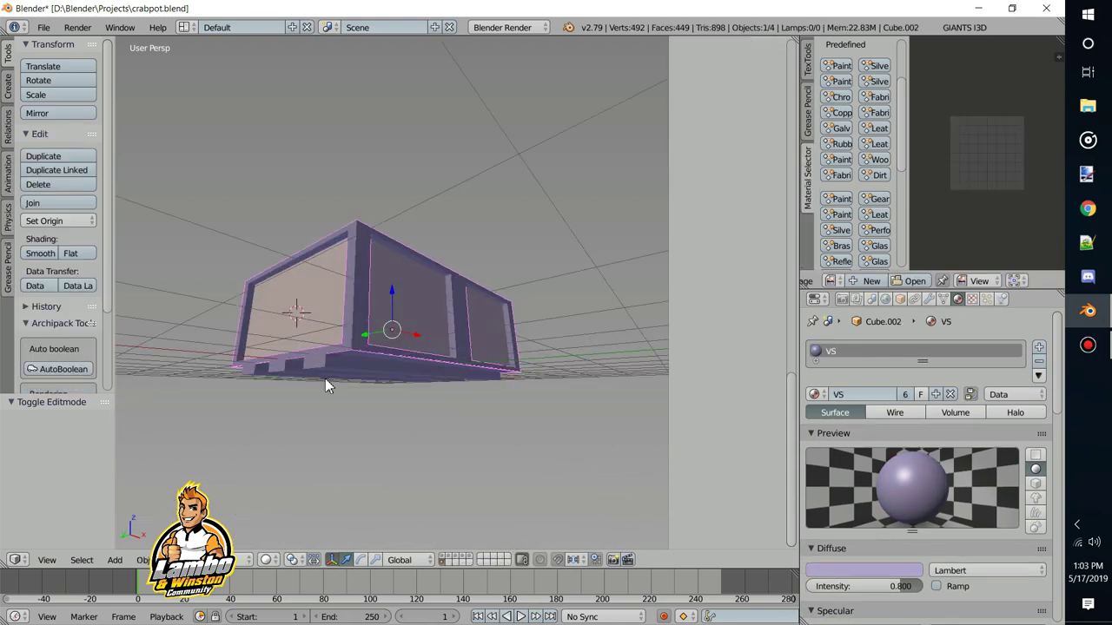
right_click(328, 364)
right_click(315, 373)
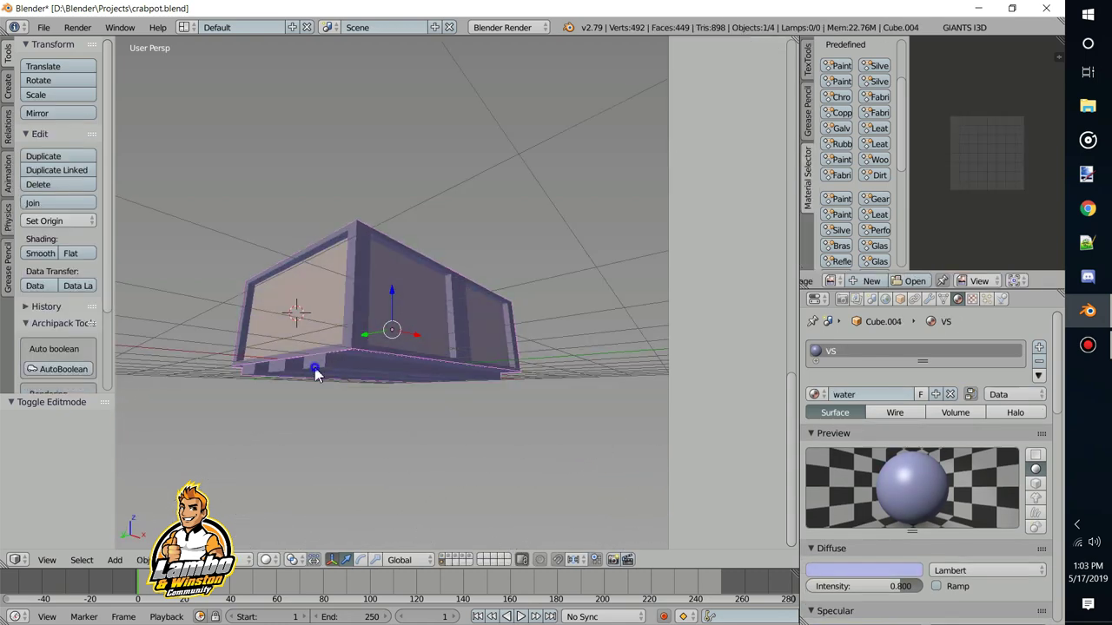
right_click(352, 335, "shift")
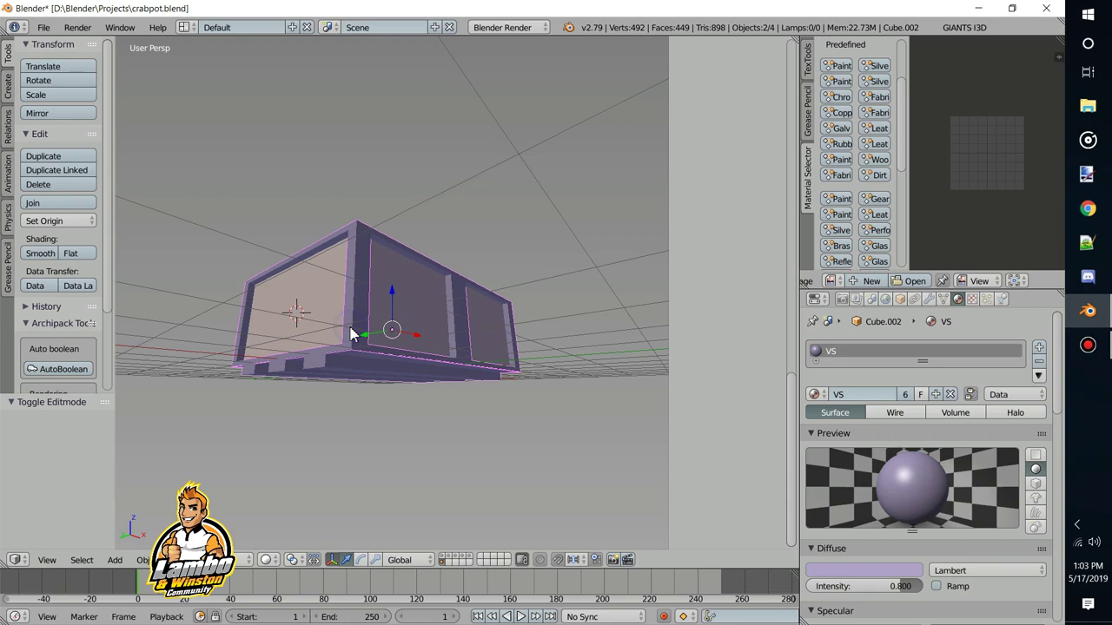
key("ctrl+j")
Select all faces of the joined frame and examine the mesh from above and up close
key("Tab")
key("a")
key("a")
middle_click_drag(360, 340, 394, 423)
middle_click_drag(394, 293, 442, 412)
scroll(442, 329, "up", 6)
scroll(463, 304, "up", 2)
scroll(463, 308, "down", 10)
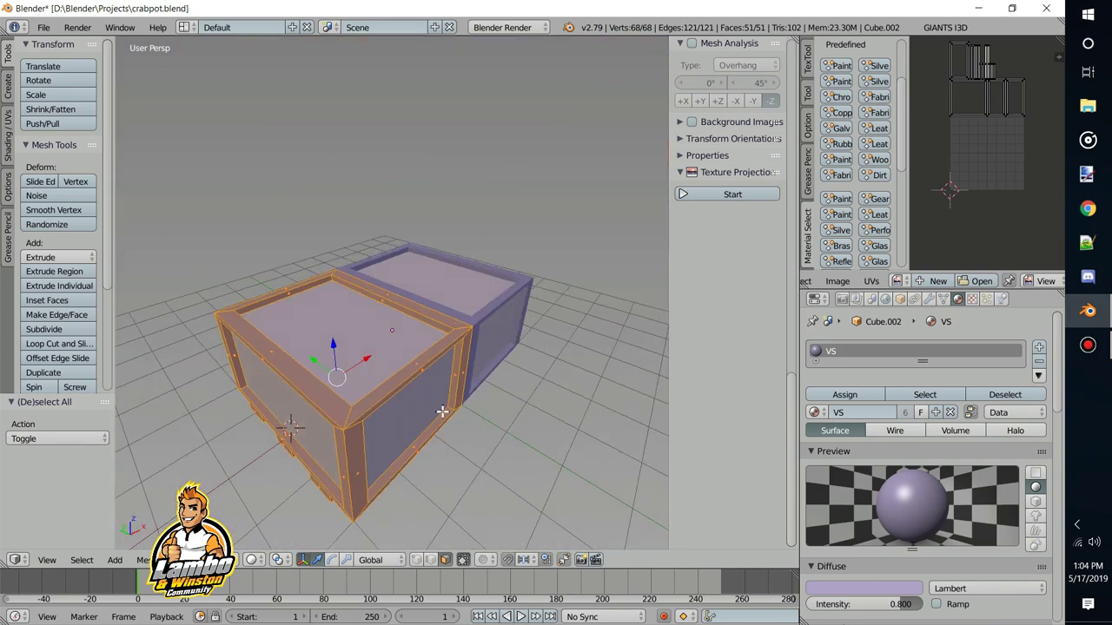
Select the water object and parent it to the VS frame as an Object parent
key("Tab")
right_click(395, 338)
key("Tab")
key("a")
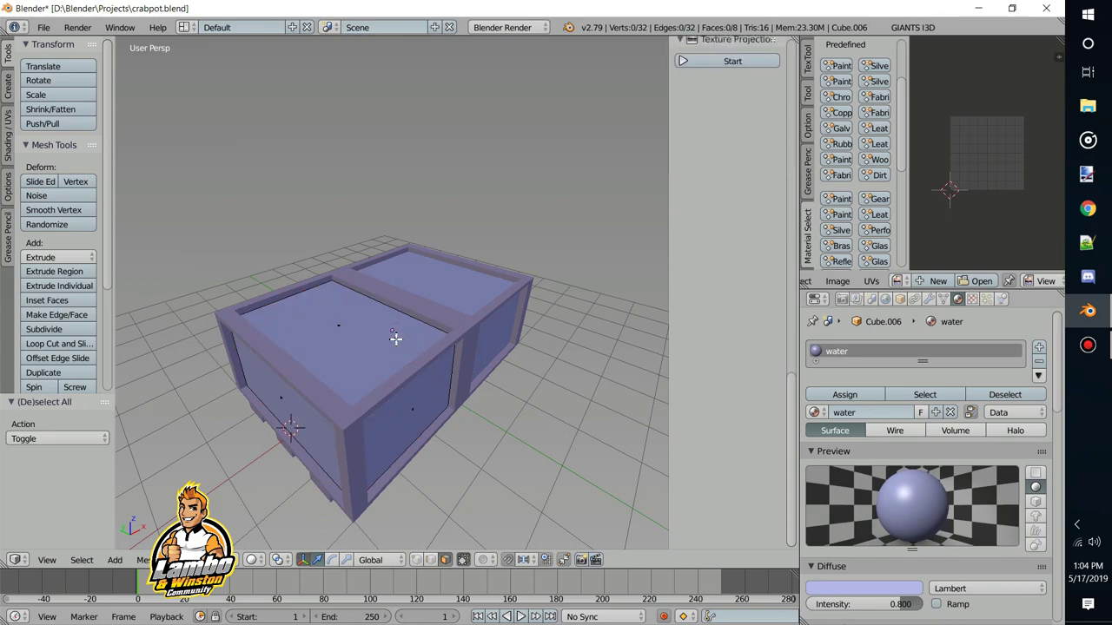
key("Tab")
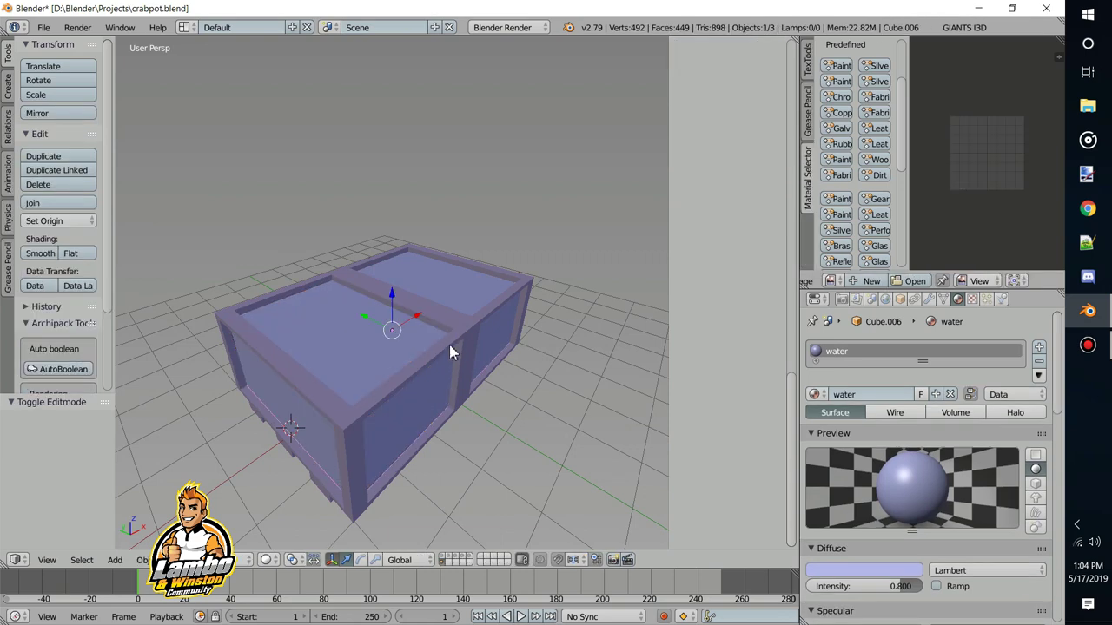
right_click(459, 343, "shift")
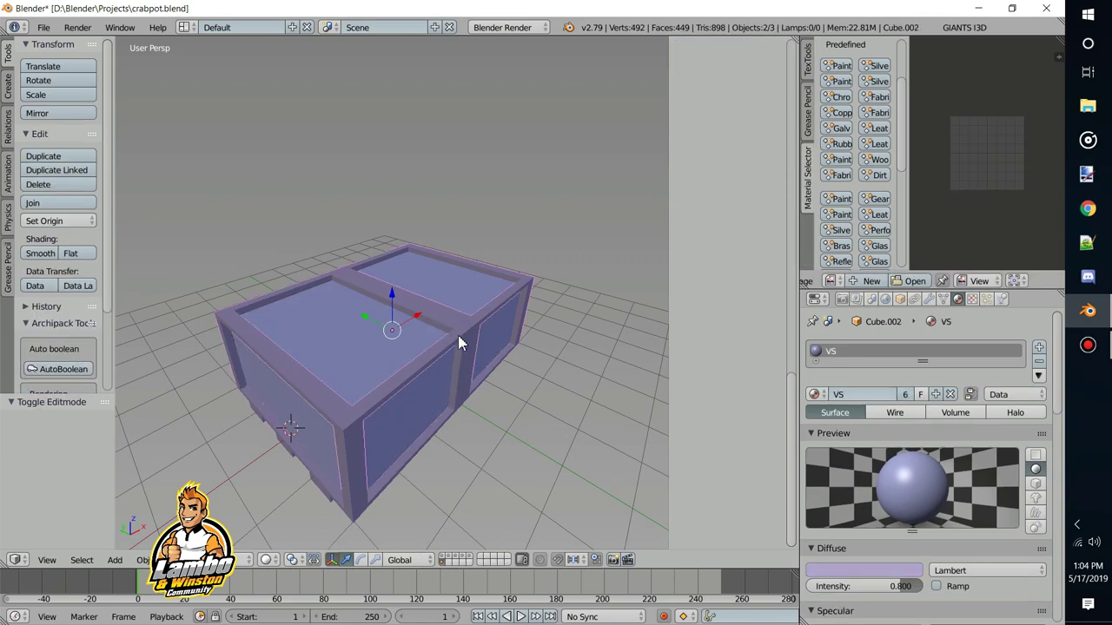
key("ctrl+p")
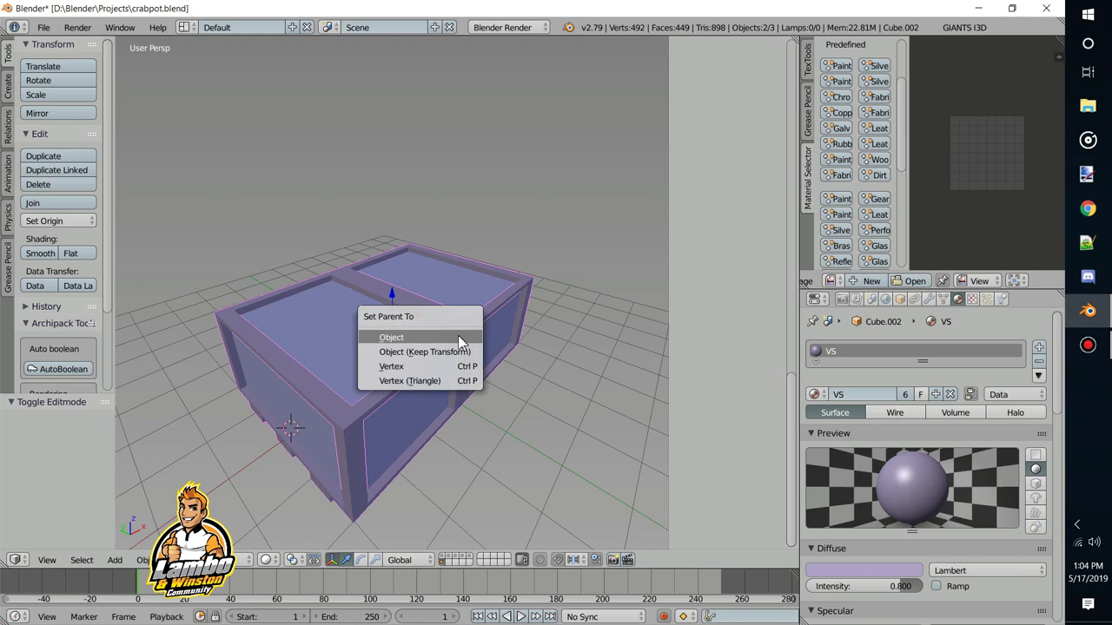
left_click(460, 339)
Select the NET panel object and parent it to the VS frame with the Object type
right_click(376, 347)
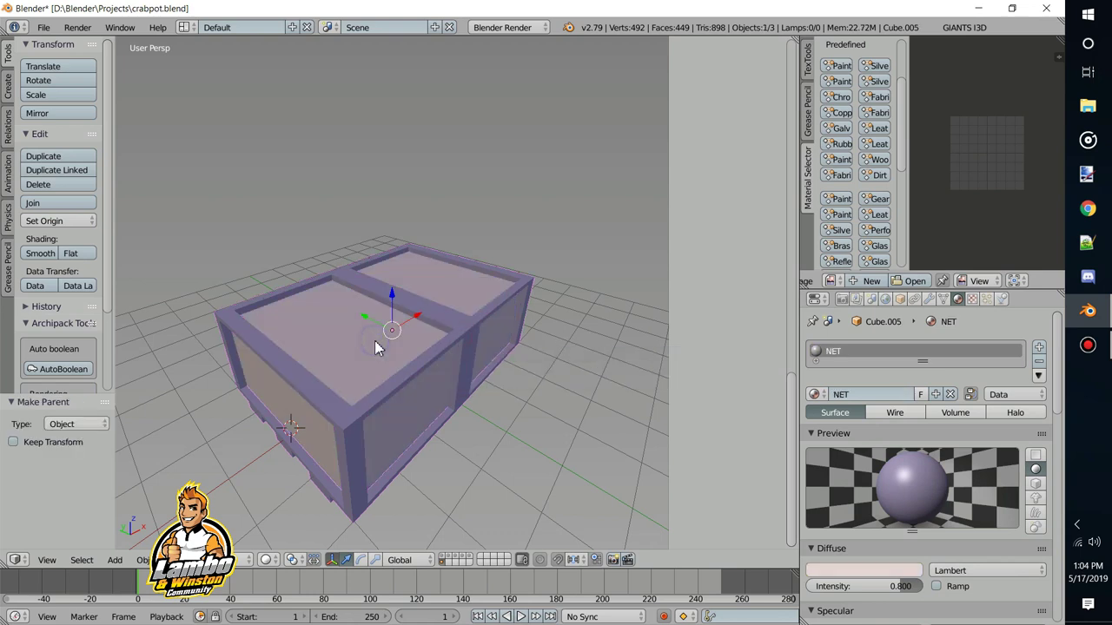
key("Tab")
key("Tab")
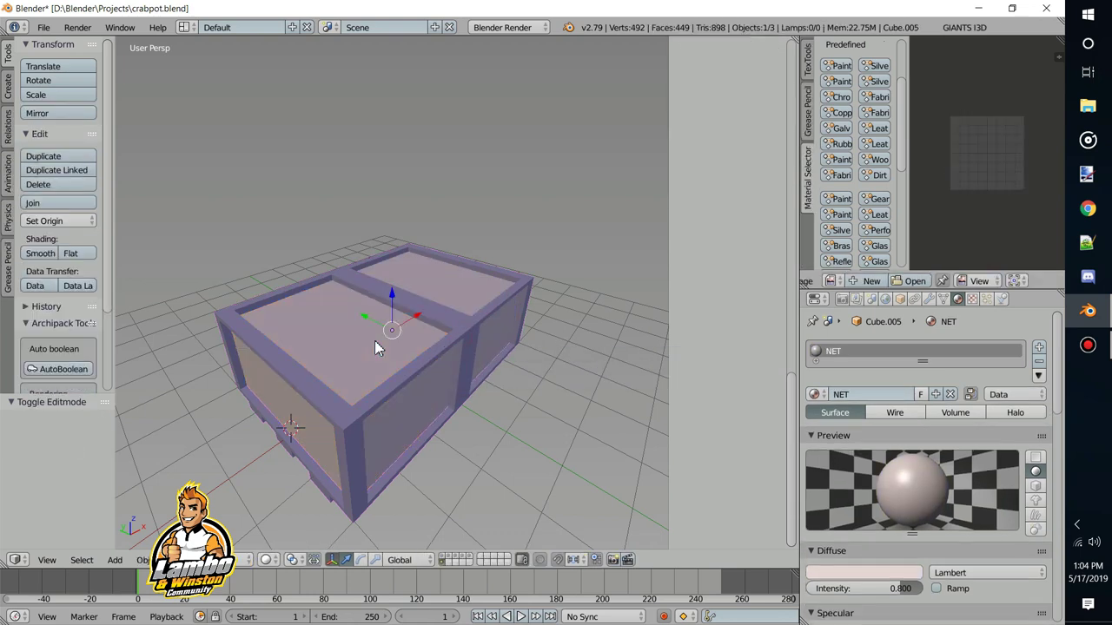
right_click(471, 331, "shift")
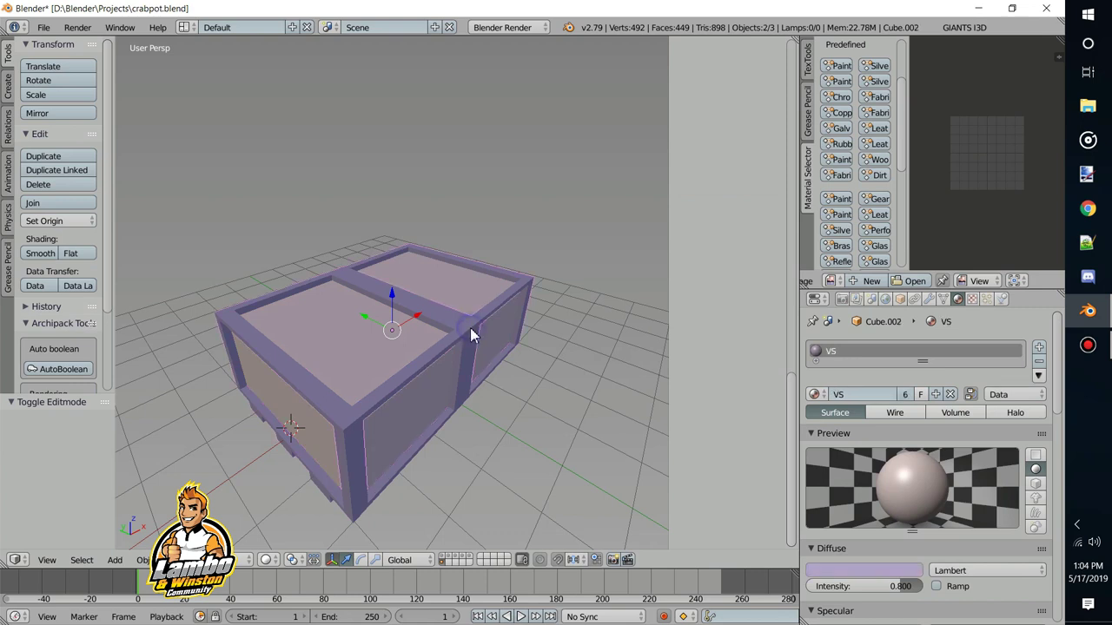
key("ctrl+p")
left_click(469, 328)
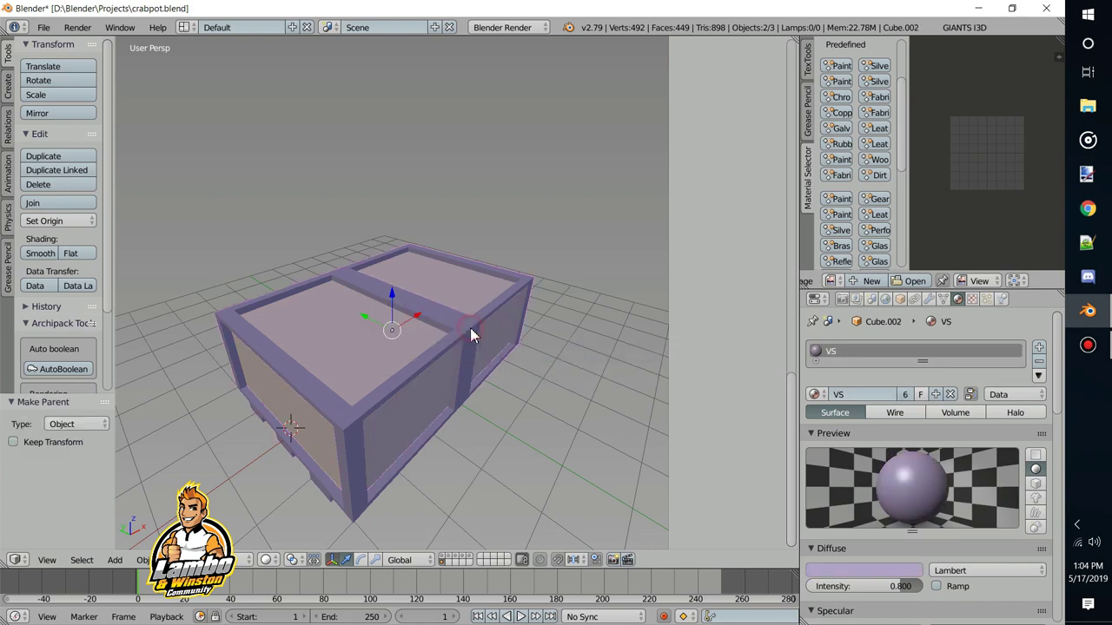
Test the parenting by lifting the NET panels and the frame in turn, undoing each trial move
middle_click_drag(356, 450, 378, 397)
right_click(377, 397)
left_click_drag(390, 300, 397, 208)
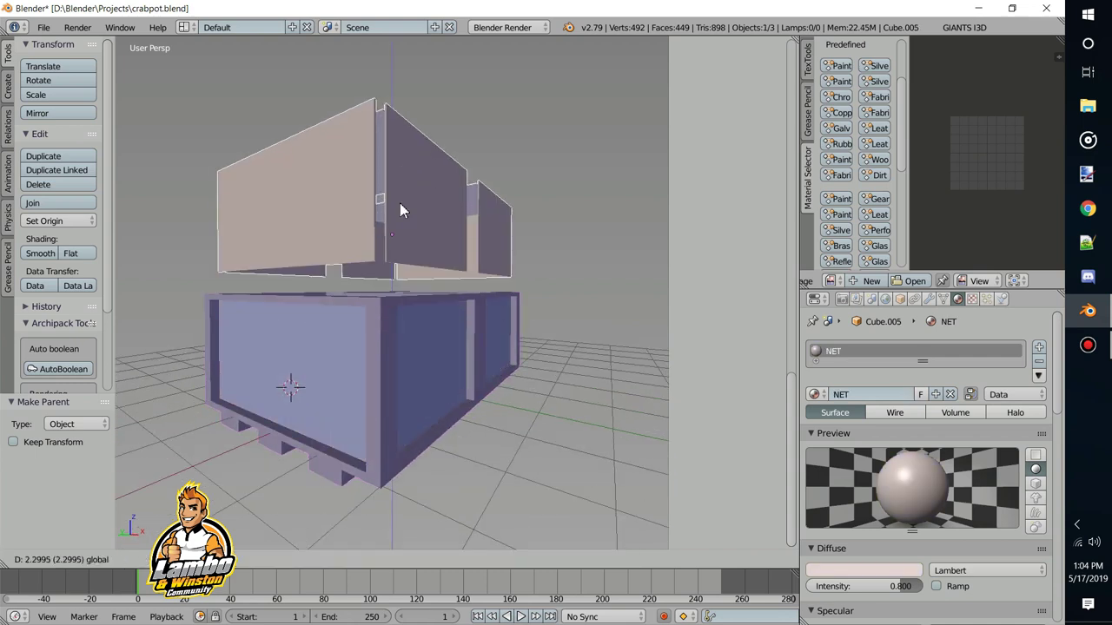
key("ctrl+z")
right_click(394, 376)
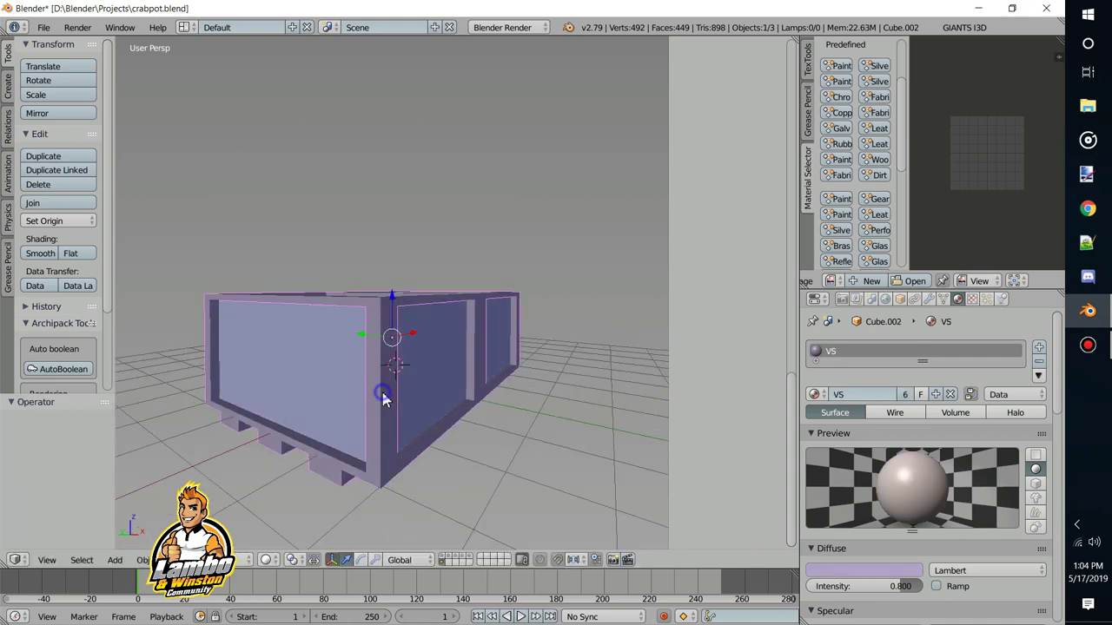
left_click_drag(392, 294, 374, 186)
key("ctrl+z")
right_click_drag(424, 315, 387, 362)
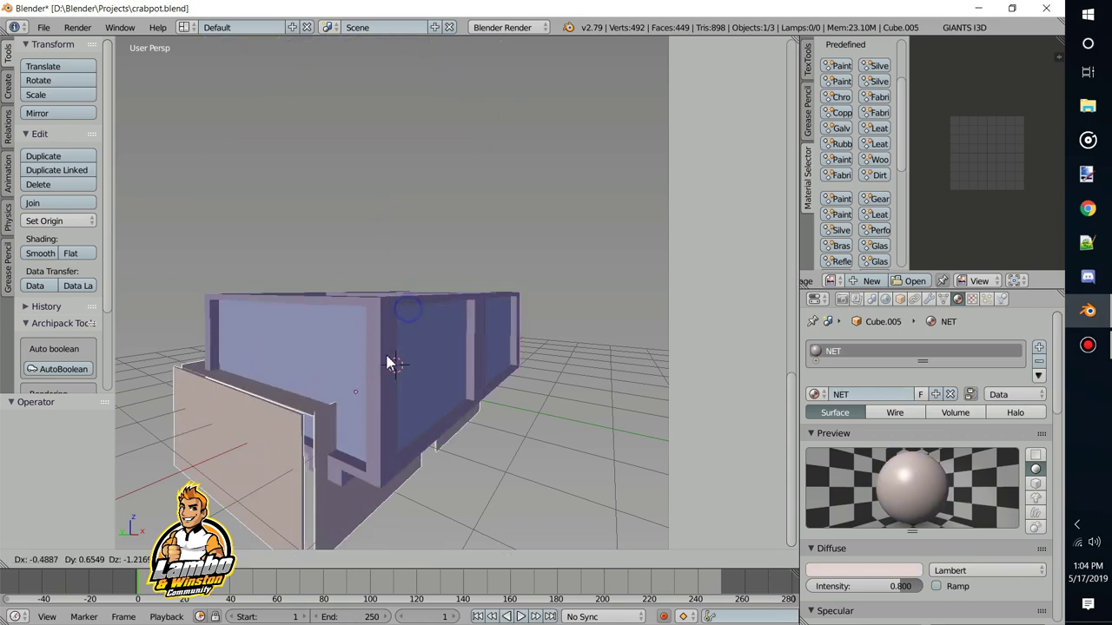
right_click(401, 310)
middle_click_drag(402, 309, 378, 344)
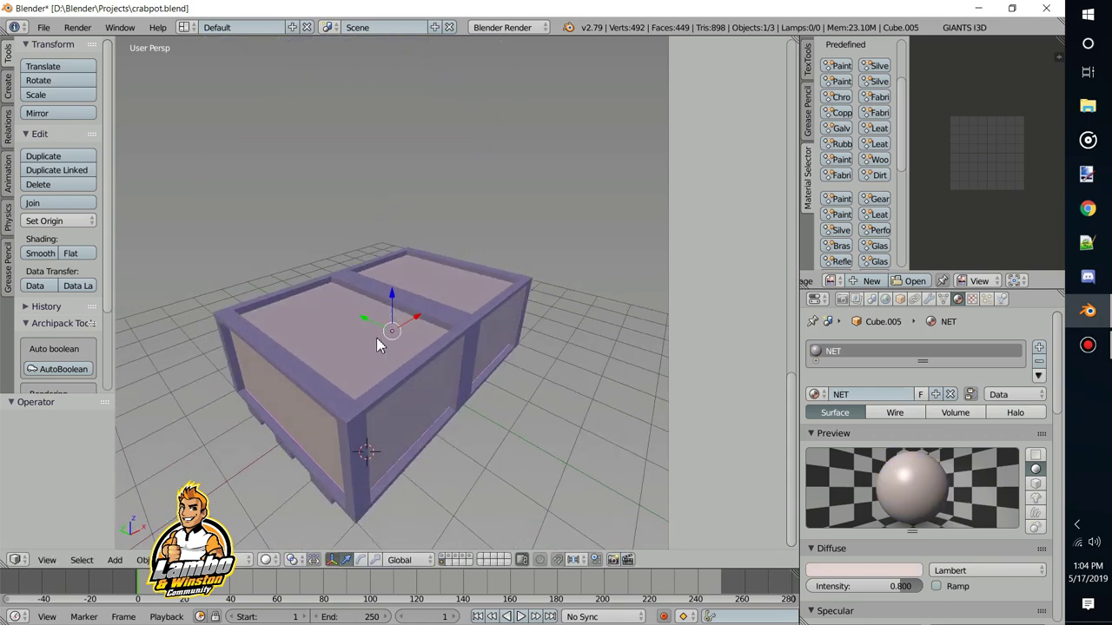
Save over crabpot.blend and export the selected object with the GIANTS I3D Exporter to the Desktop as untitled.i3d
key("ctrl+s")
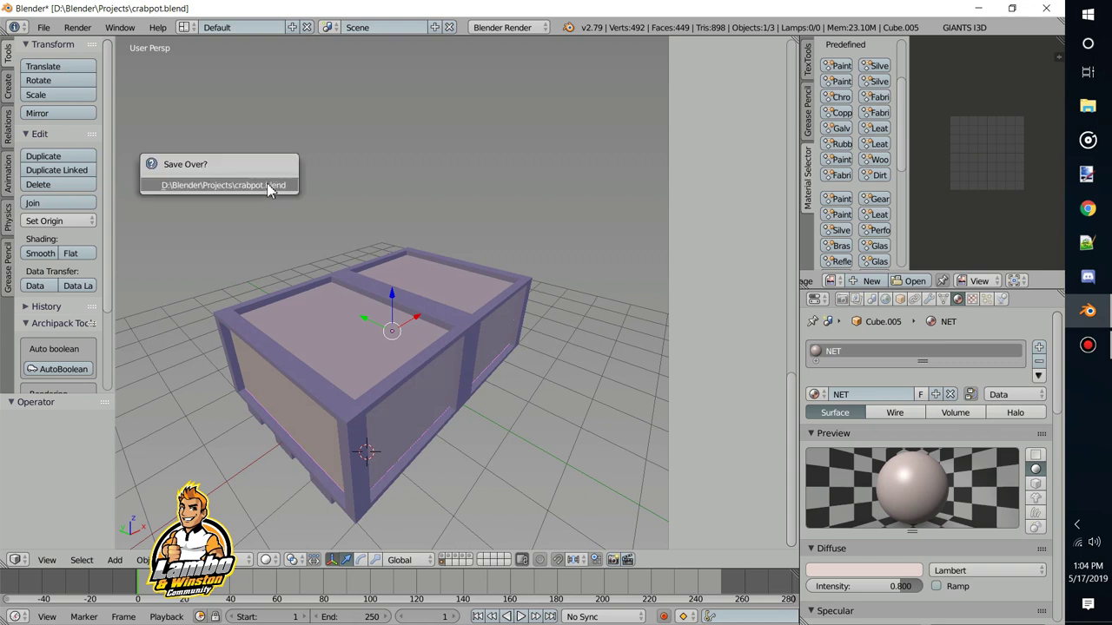
left_click(266, 182)
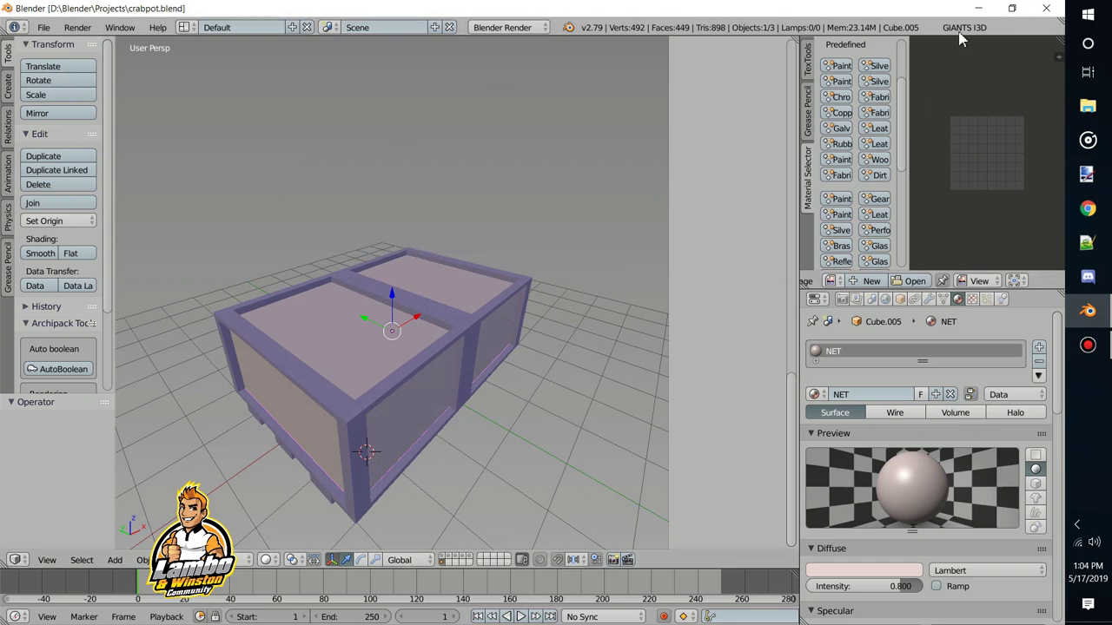
left_click(952, 57)
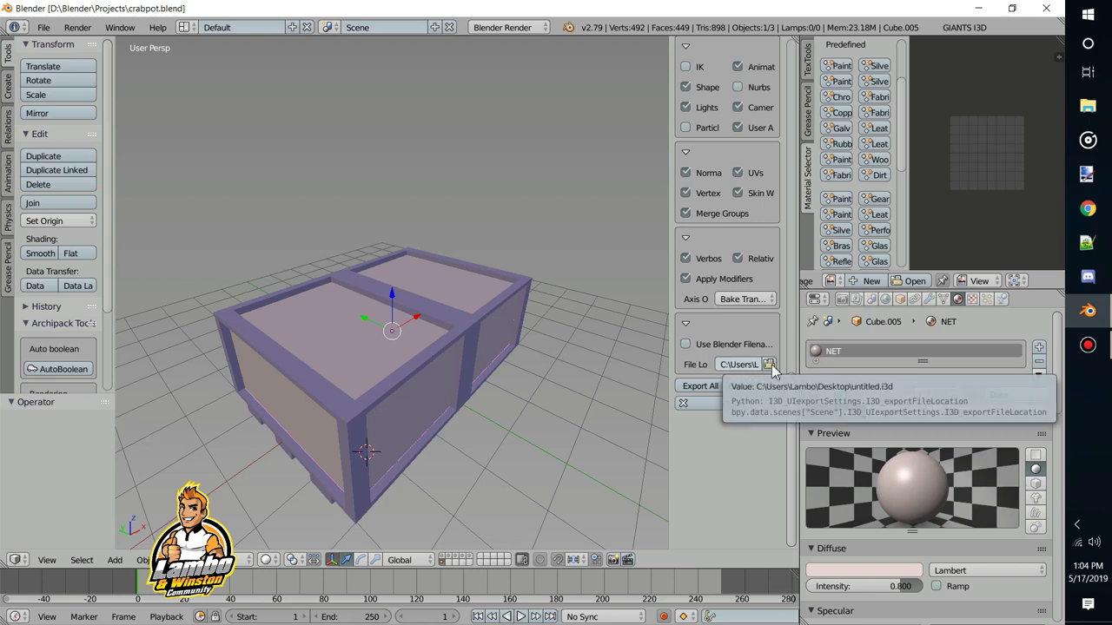
left_click(769, 364)
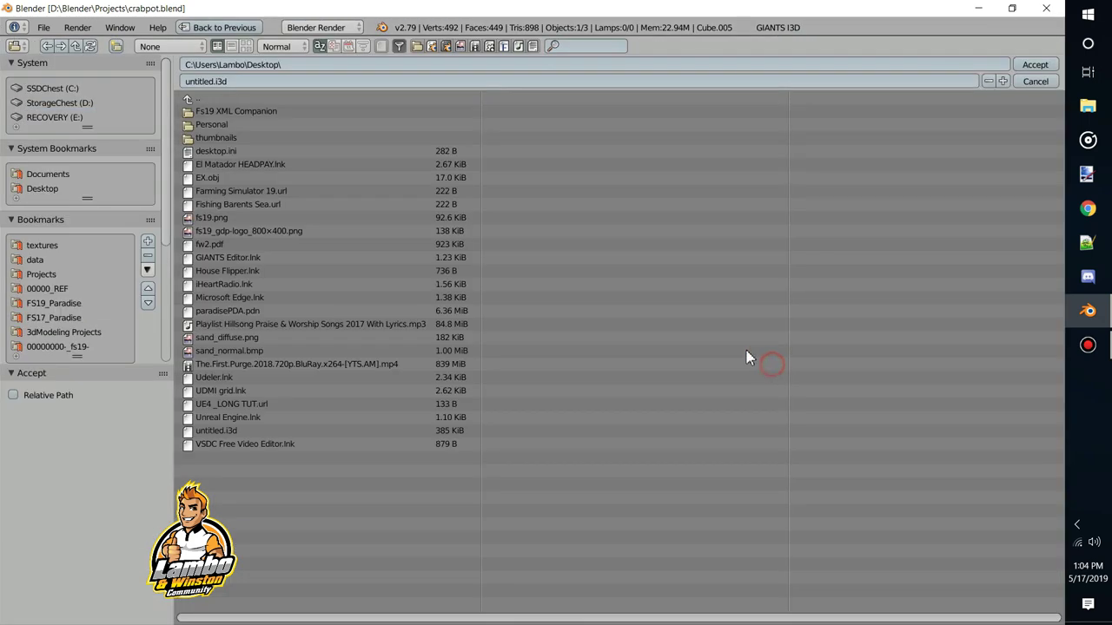
left_click(1033, 64)
left_click(752, 444)
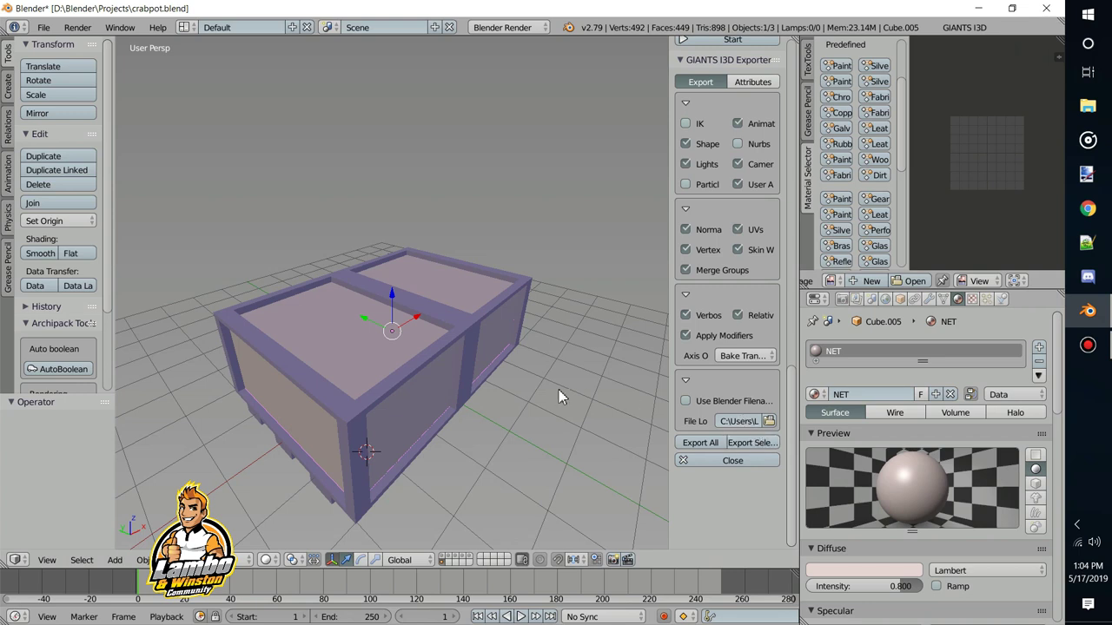
Try lifting the NET panels, undo that move, and select all three crab pot objects
left_click_drag(393, 296, 392, 228)
key("h")
right_click(343, 419)
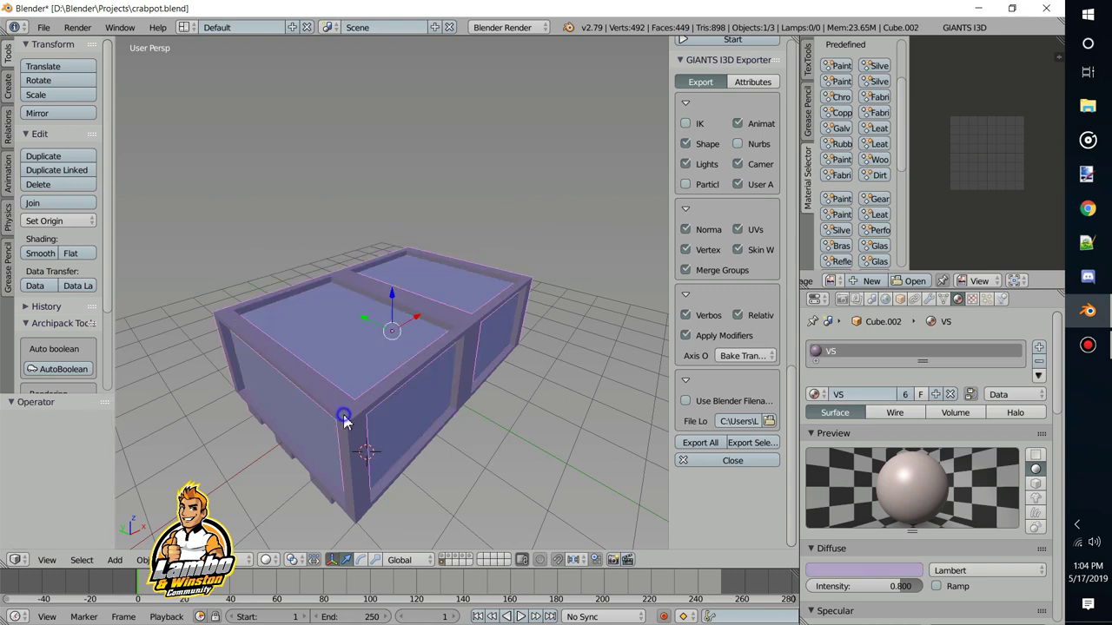
key("a")
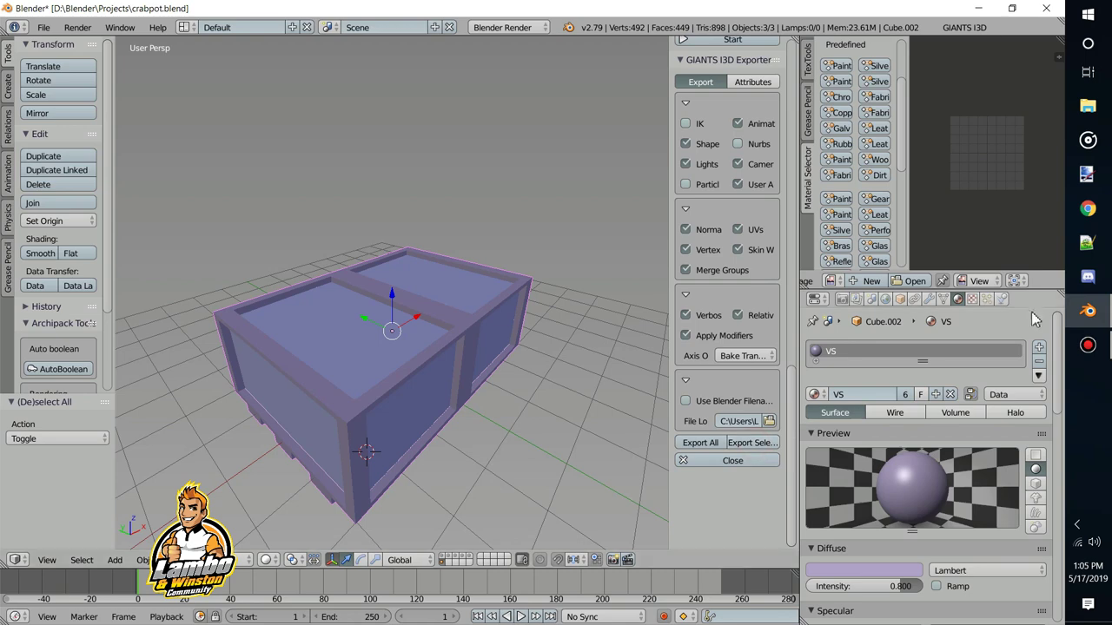
Switch to File Explorer and open the Desktop folder to locate the untitled I3D file
left_click(1087, 108)
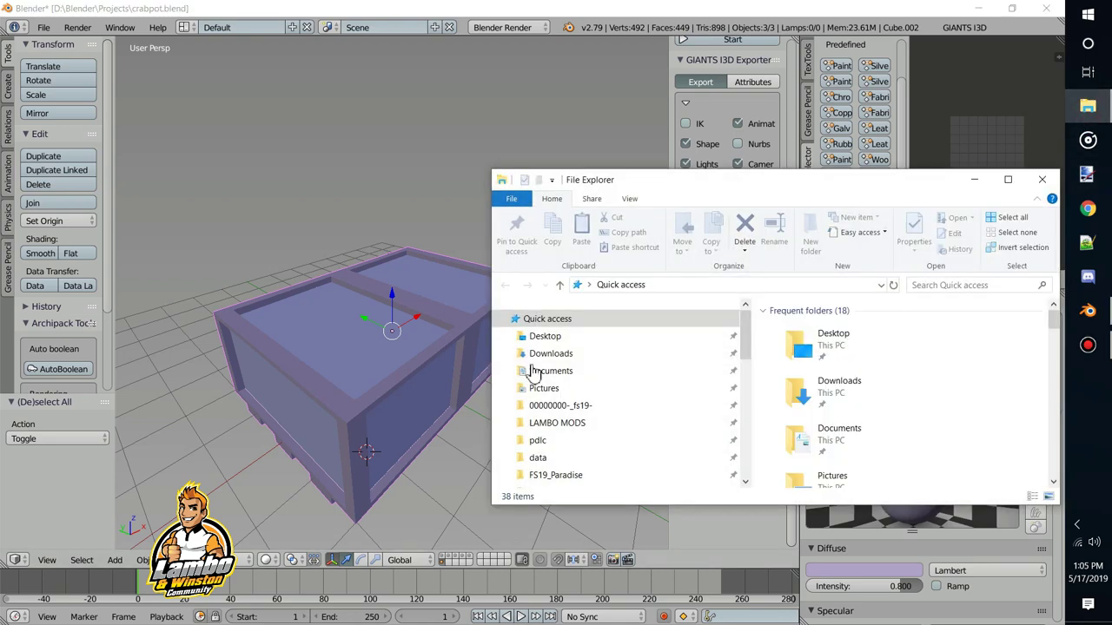
left_click(545, 339)
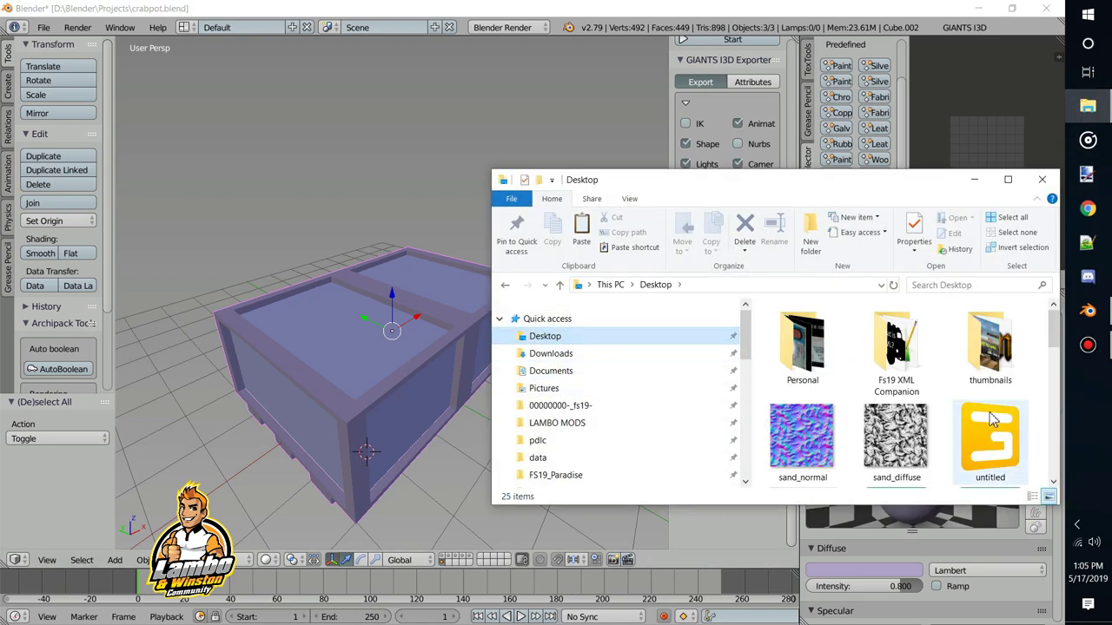